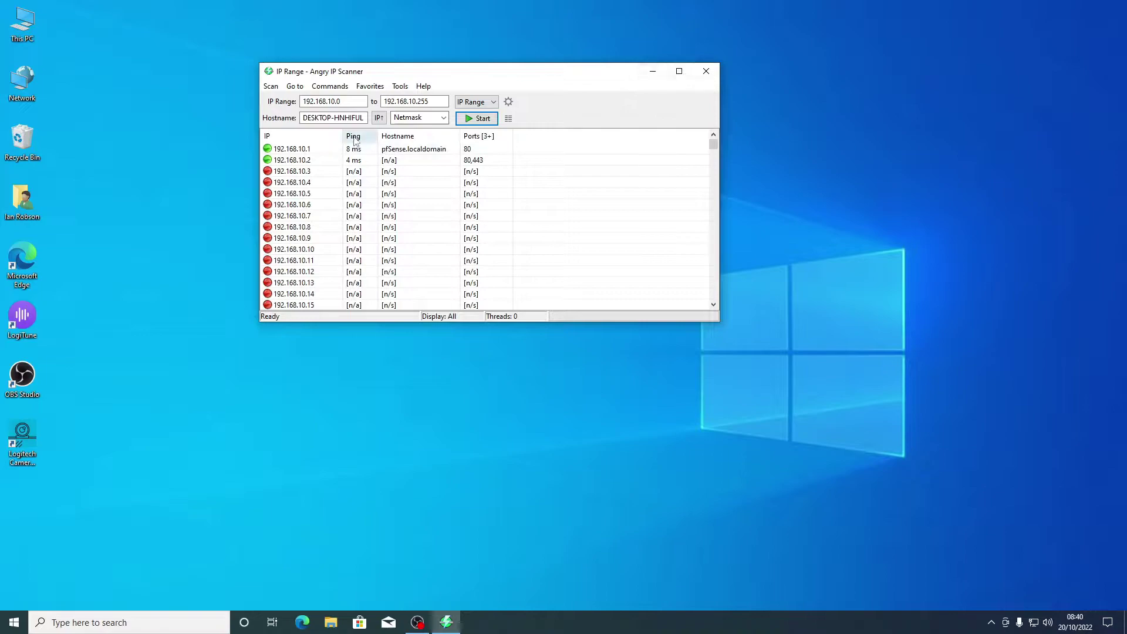
Step: Rescan 192.168.10.x, enlarge the scanner window and scroll to the EAP225 at 192.168.10.84
click(470, 119)
click(583, 354)
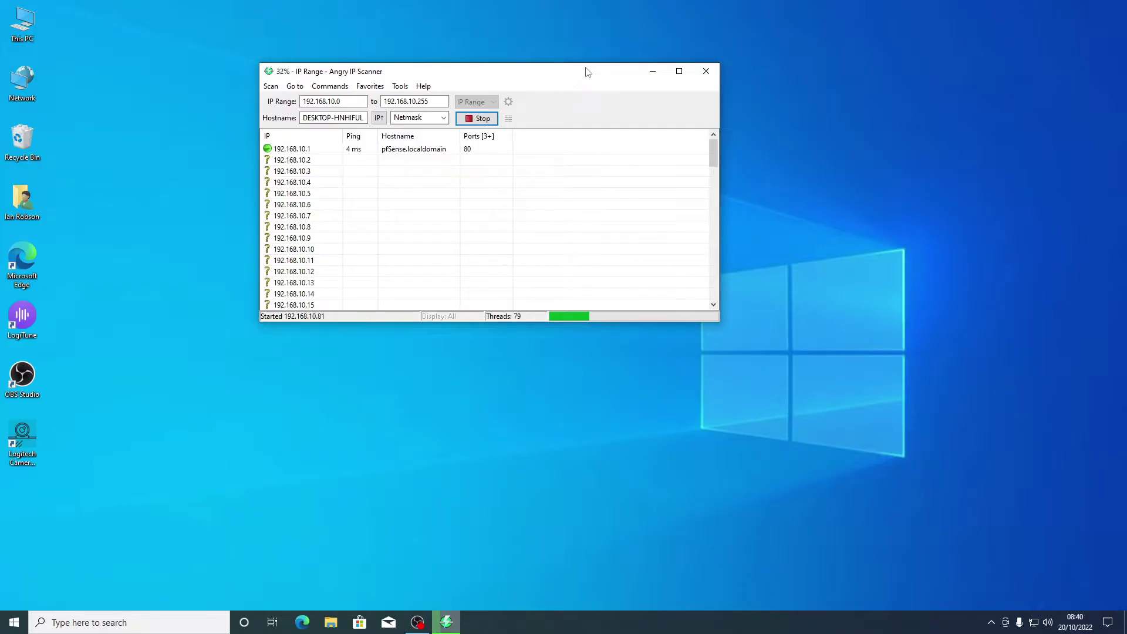
drag(584, 66, 607, 11)
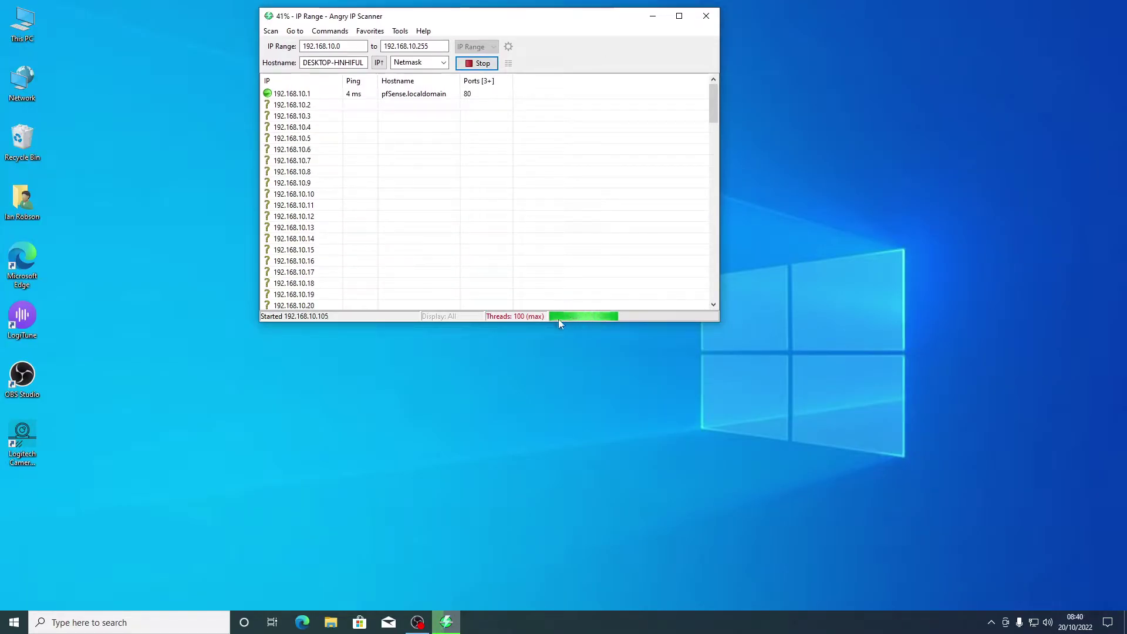
drag(558, 321, 524, 543)
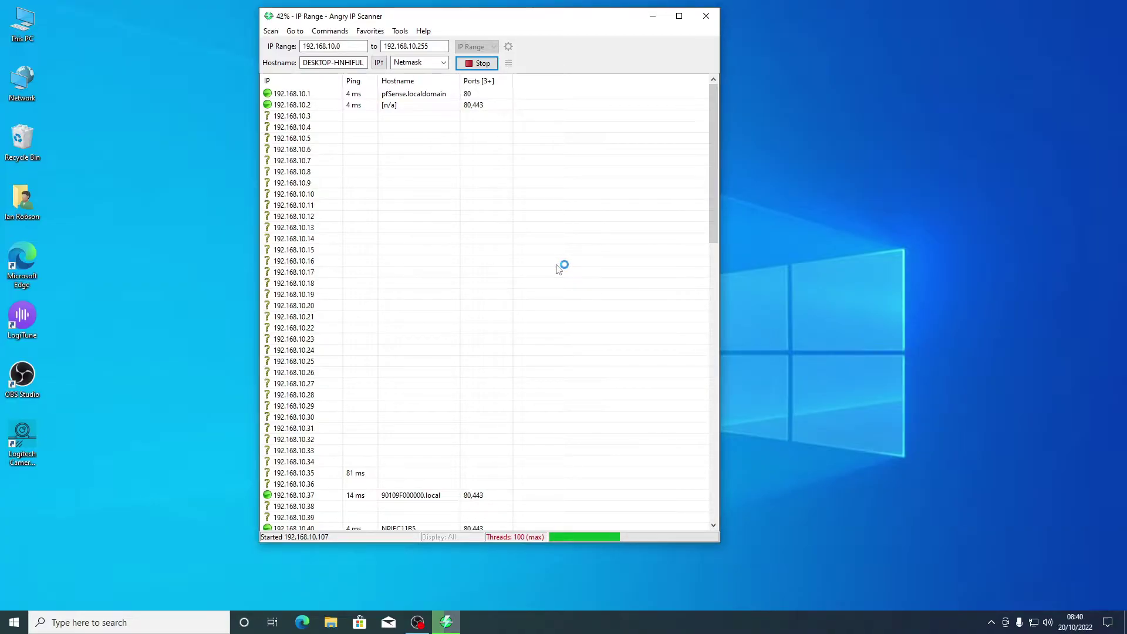
scroll(558, 269, down, 5)
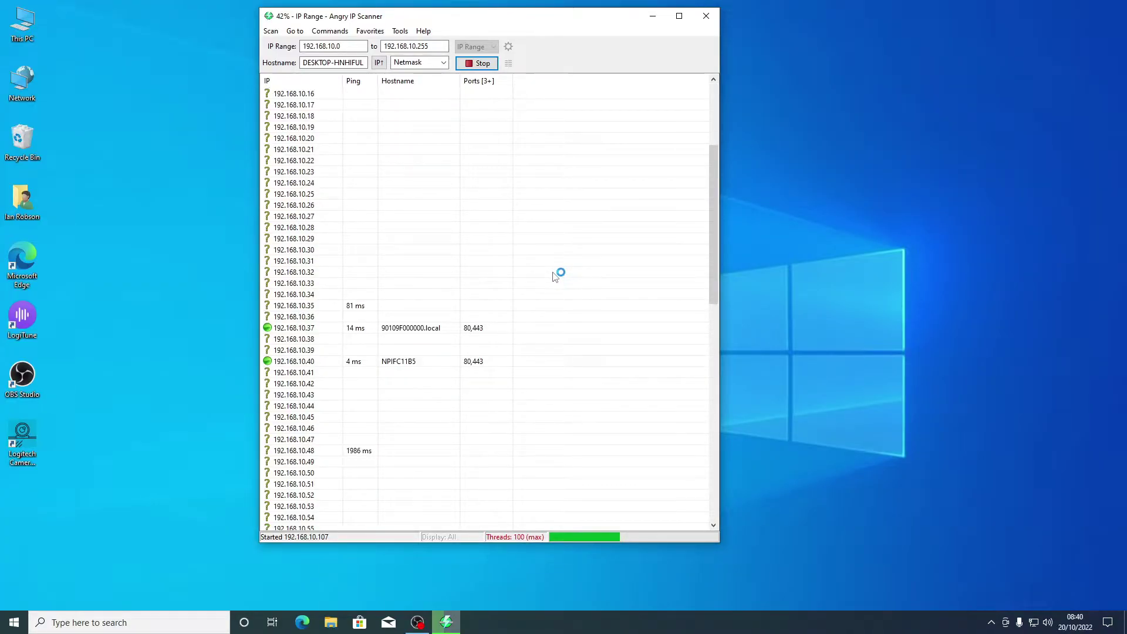
scroll(556, 276, down, 11)
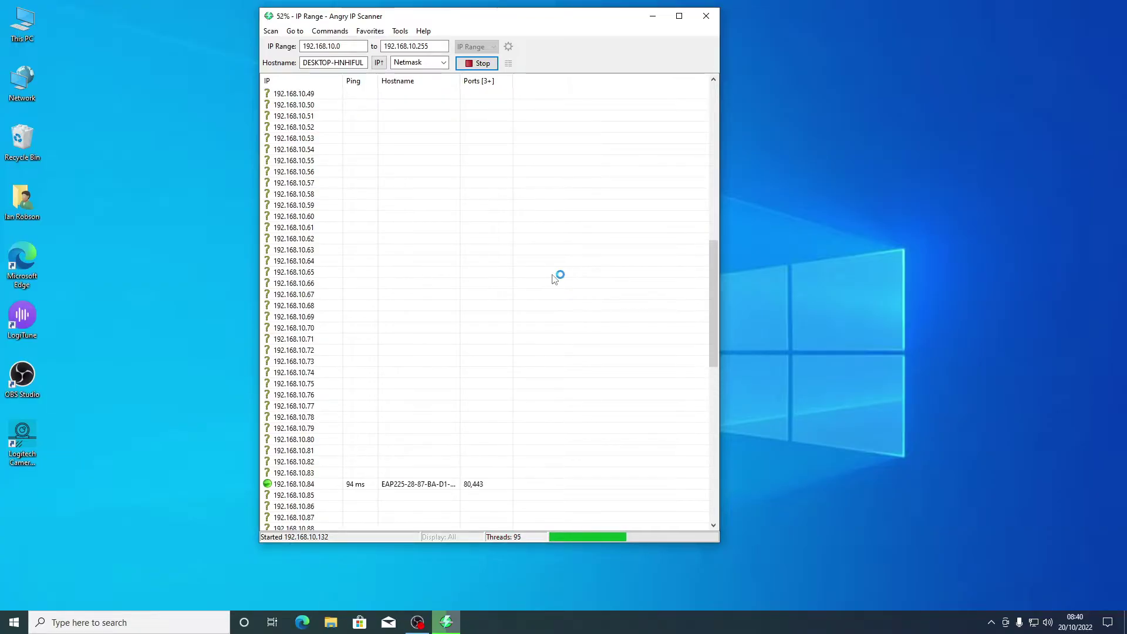
scroll(554, 277, down, 4)
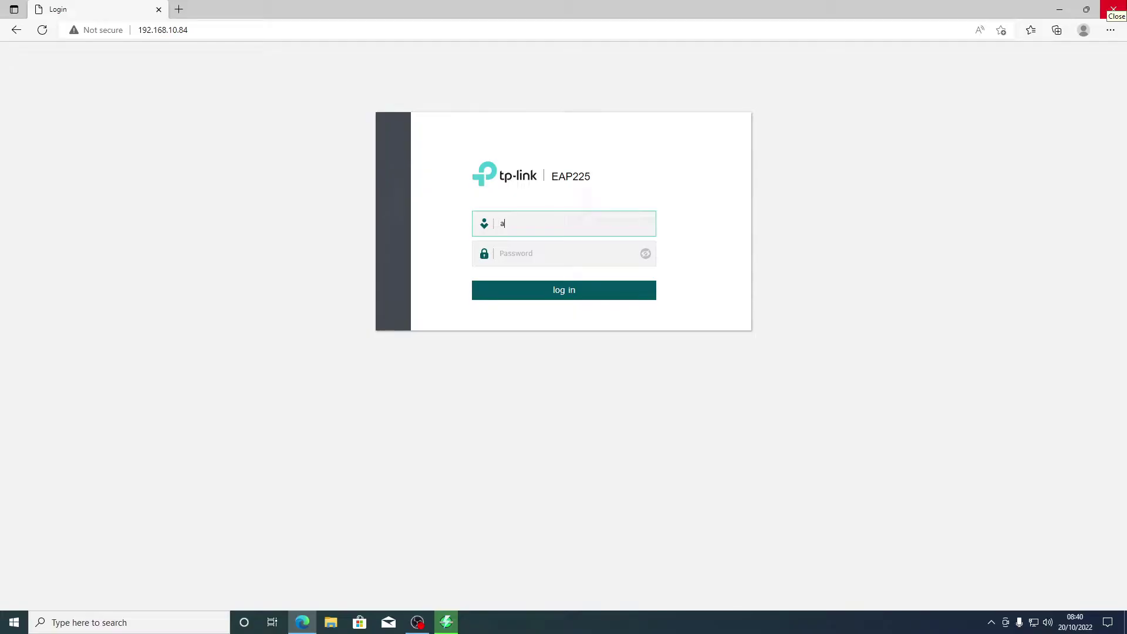
Step: Sign in with the default credentials and decline Edge's offer to save the password
key(Return)
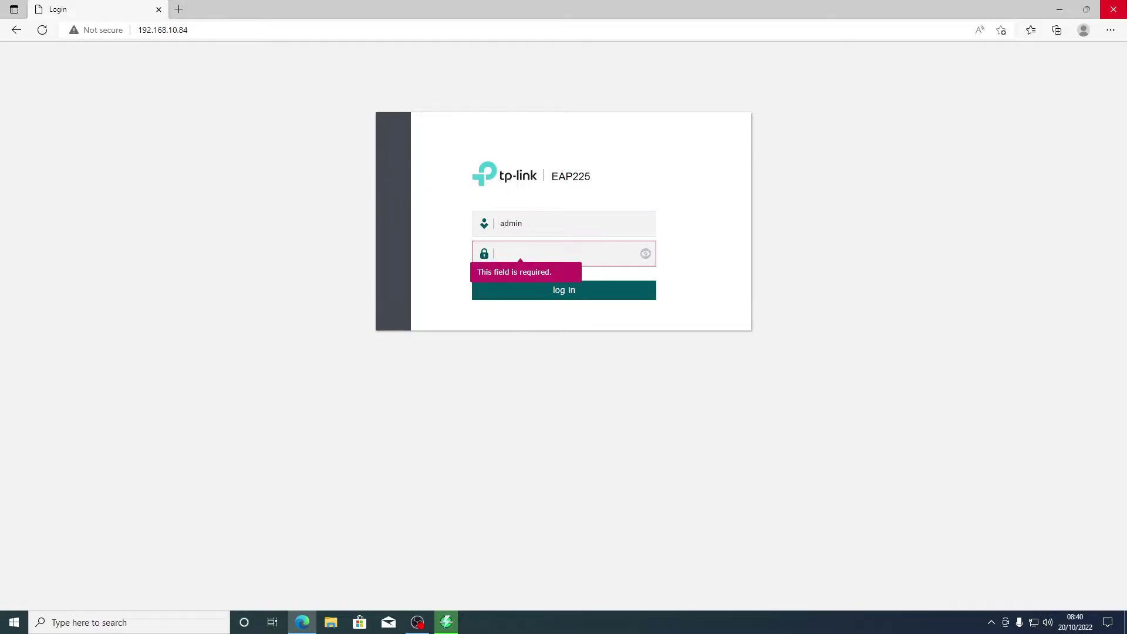
text(a)
key(Return)
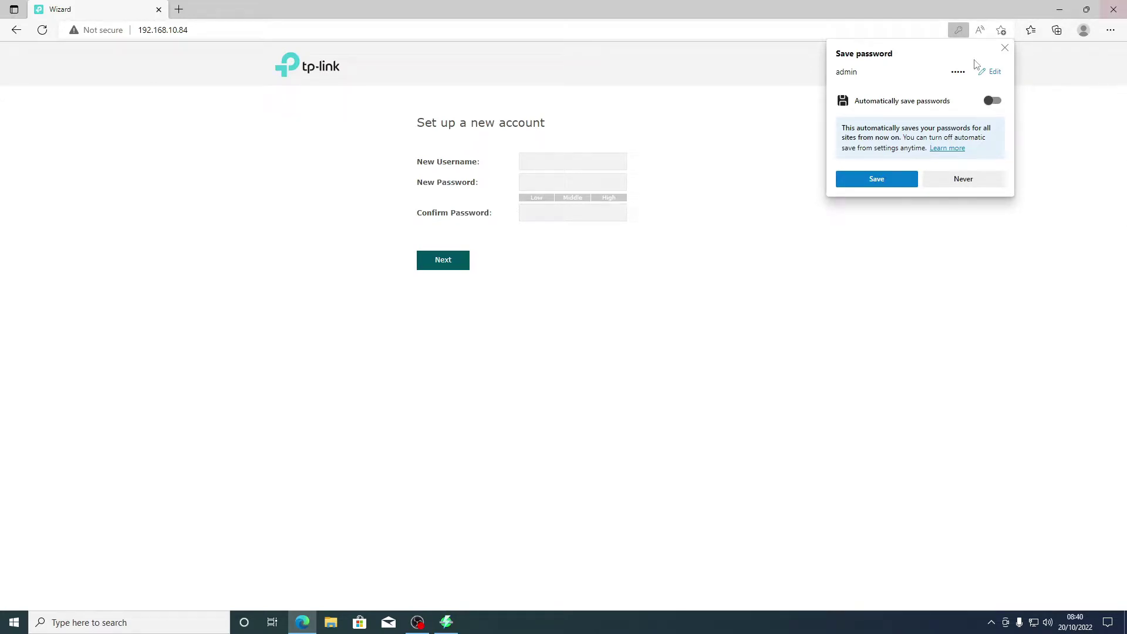
click(1004, 47)
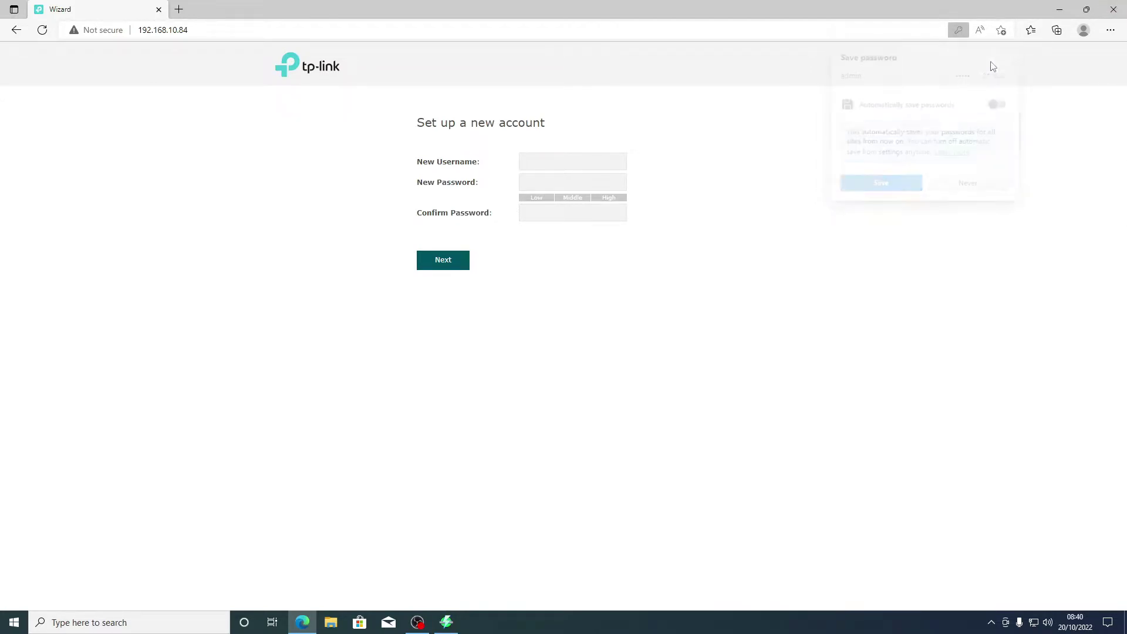
Step: Enter a new administrator username and password, confirm the password, and continue
click(610, 163)
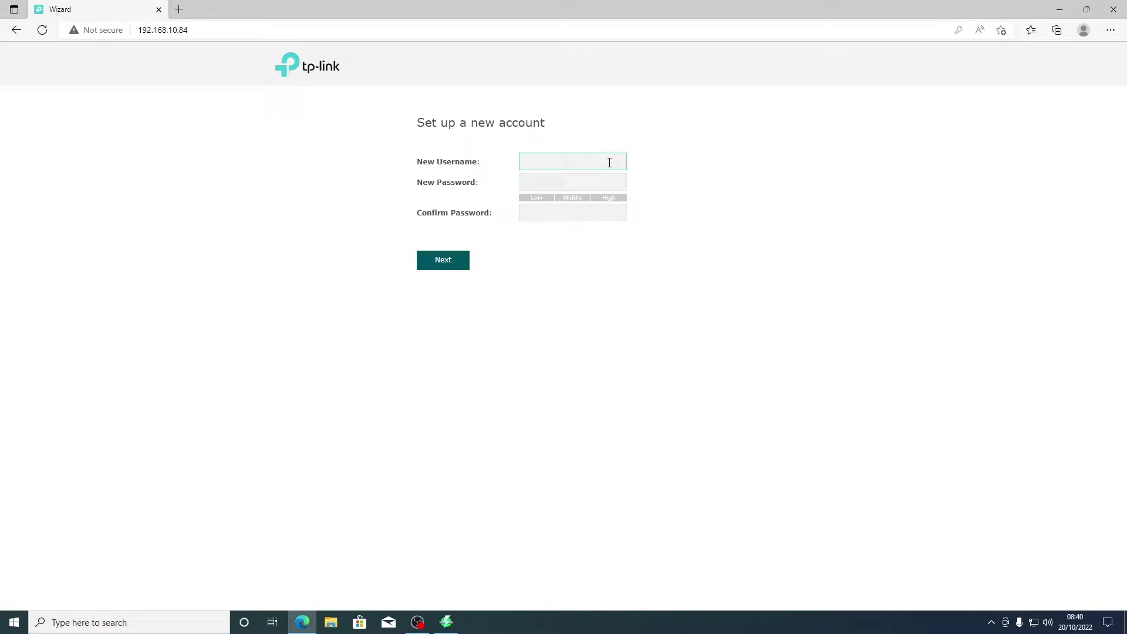
key(Tab)
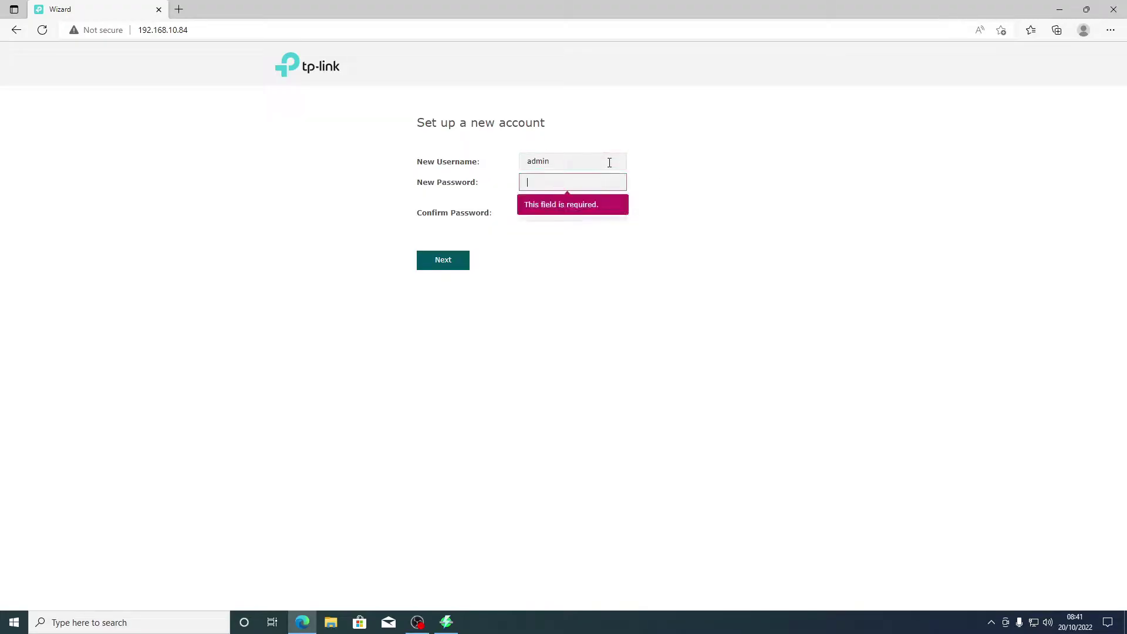
text(ad)
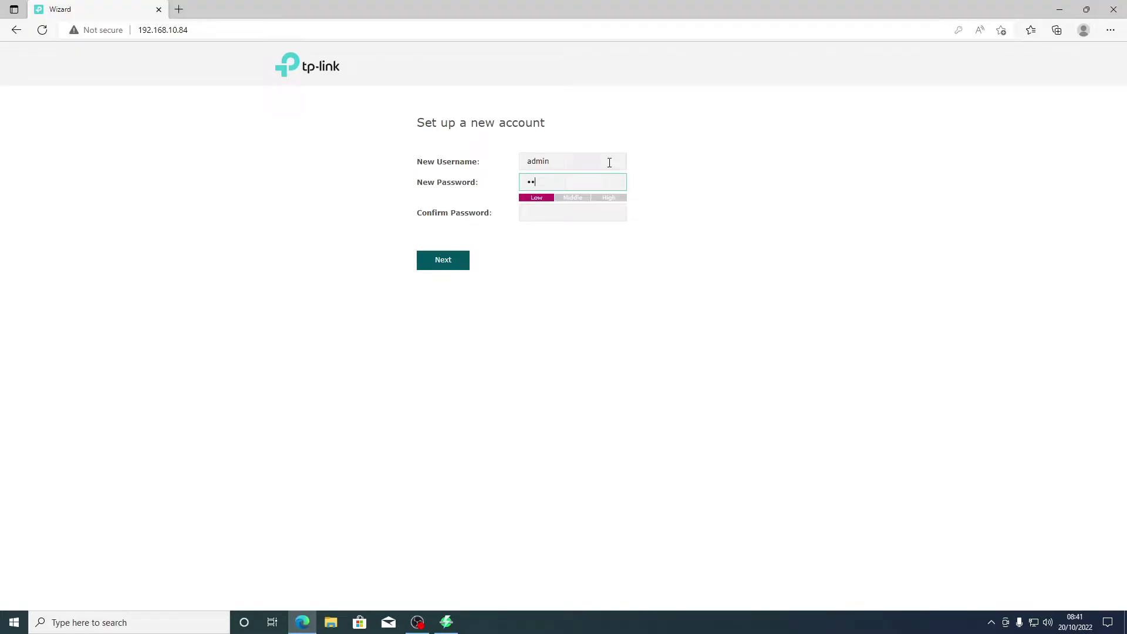
text(min1234)
key(Tab)
text(a)
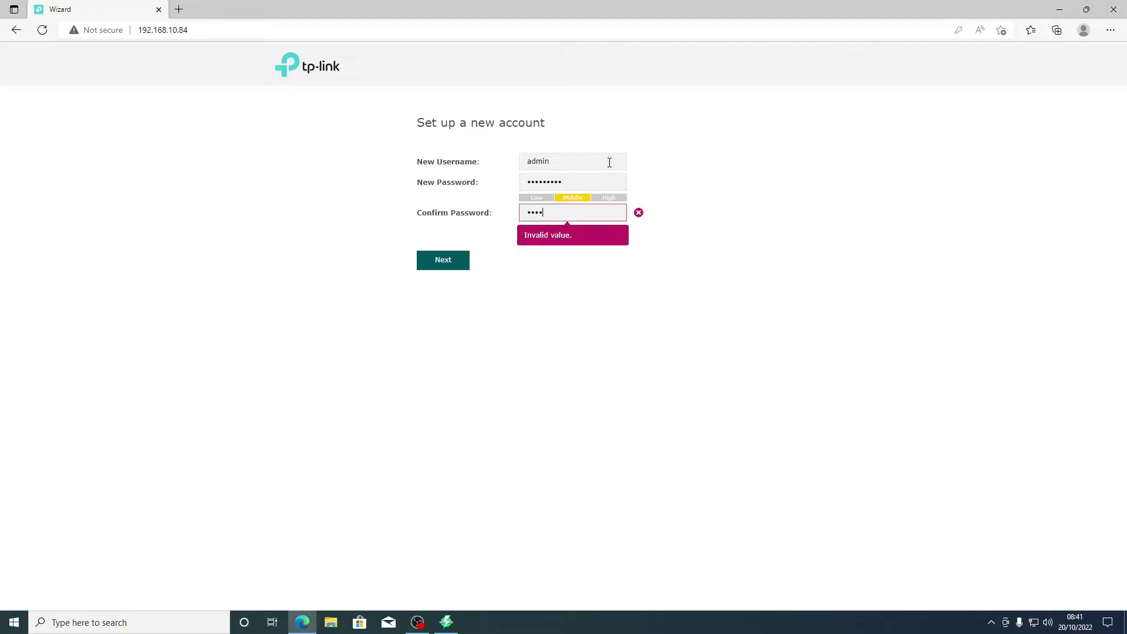
text(dmin1234)
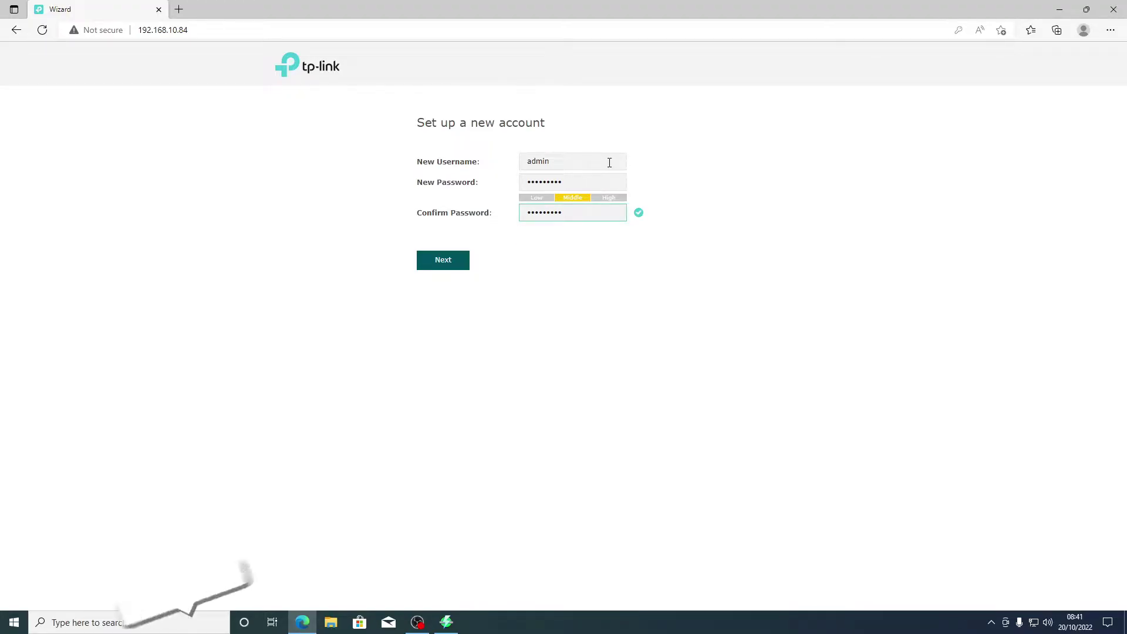
click(445, 262)
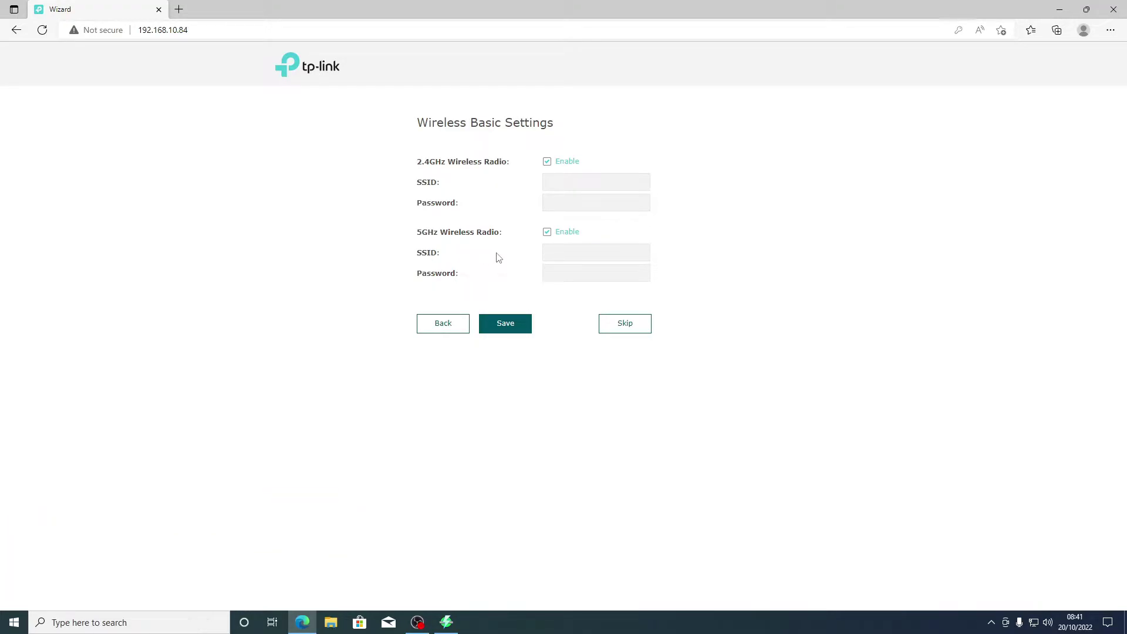
Step: Name the 2.4GHz network test and give it a Wi-Fi password
click(580, 176)
key(Tab)
text(test1234)
Step: Trim the 5GHz name to test, save both bands, and confirm connecting to the new network
key(Tab)
key(Tab)
text(1)
click(586, 247)
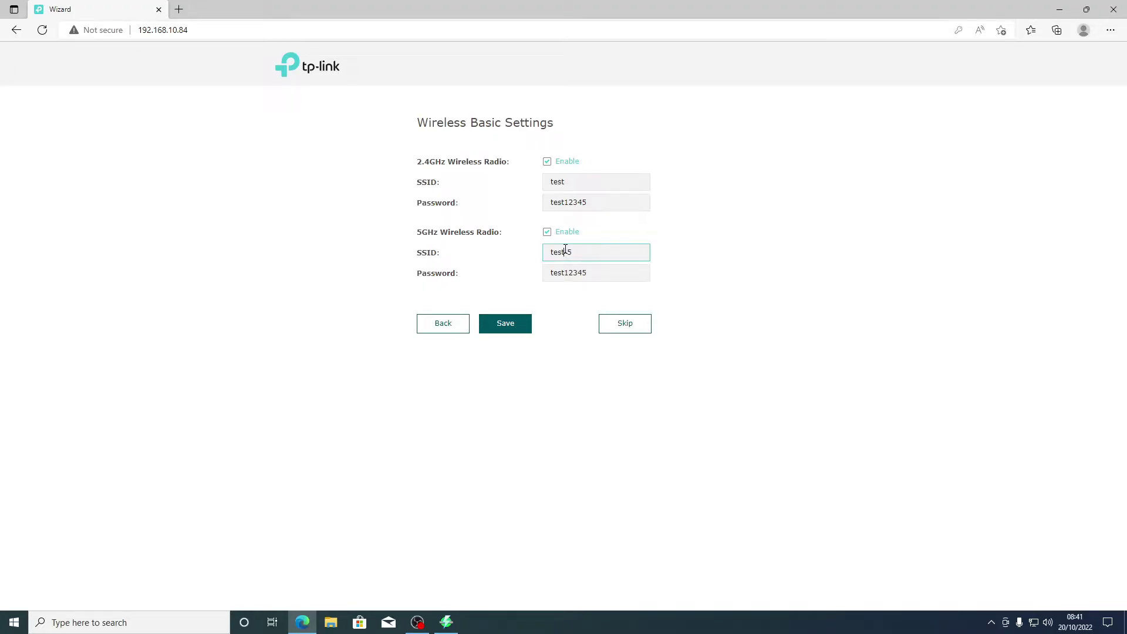
double_click(586, 247)
key(BackSpace)
click(510, 331)
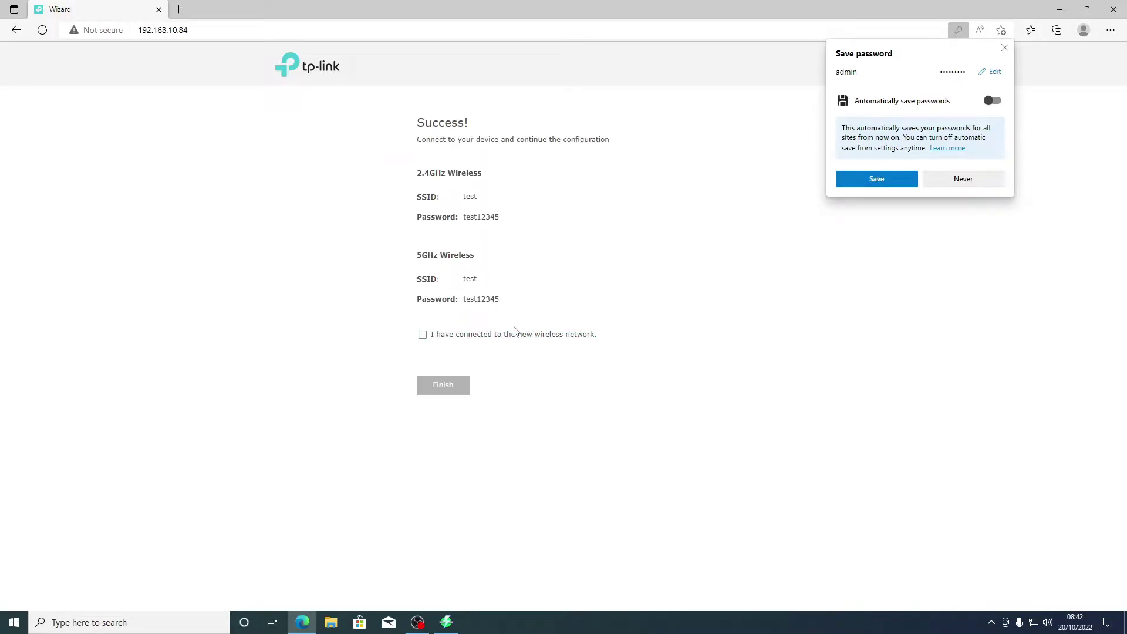
click(422, 335)
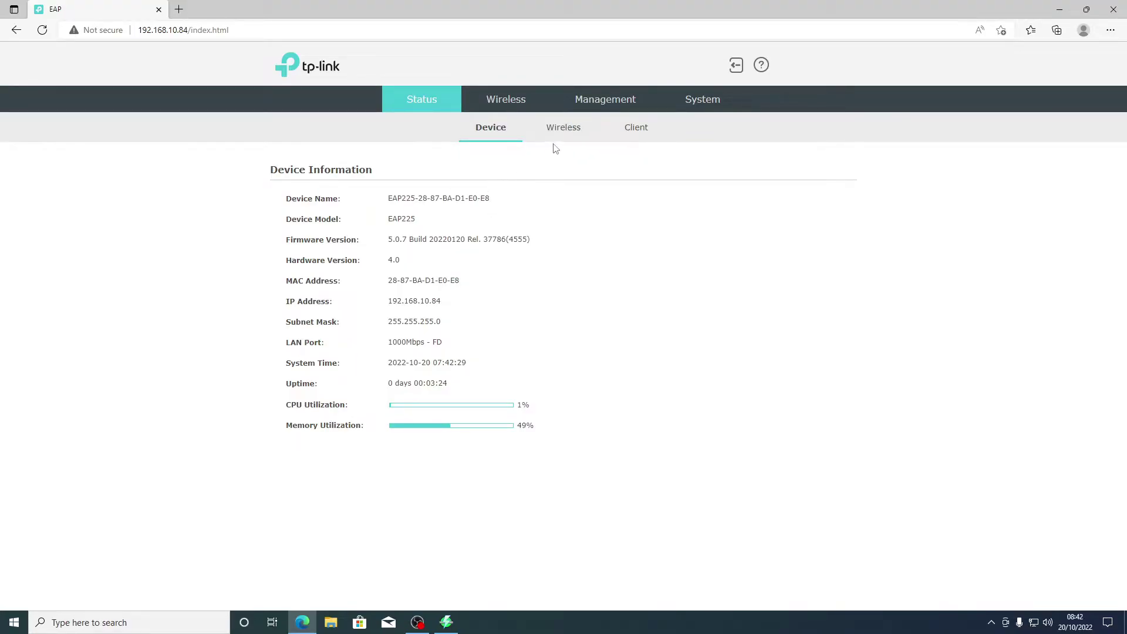
Step: Review the Wireless status page, including the 5GHz radio settings and traffic counts
click(562, 133)
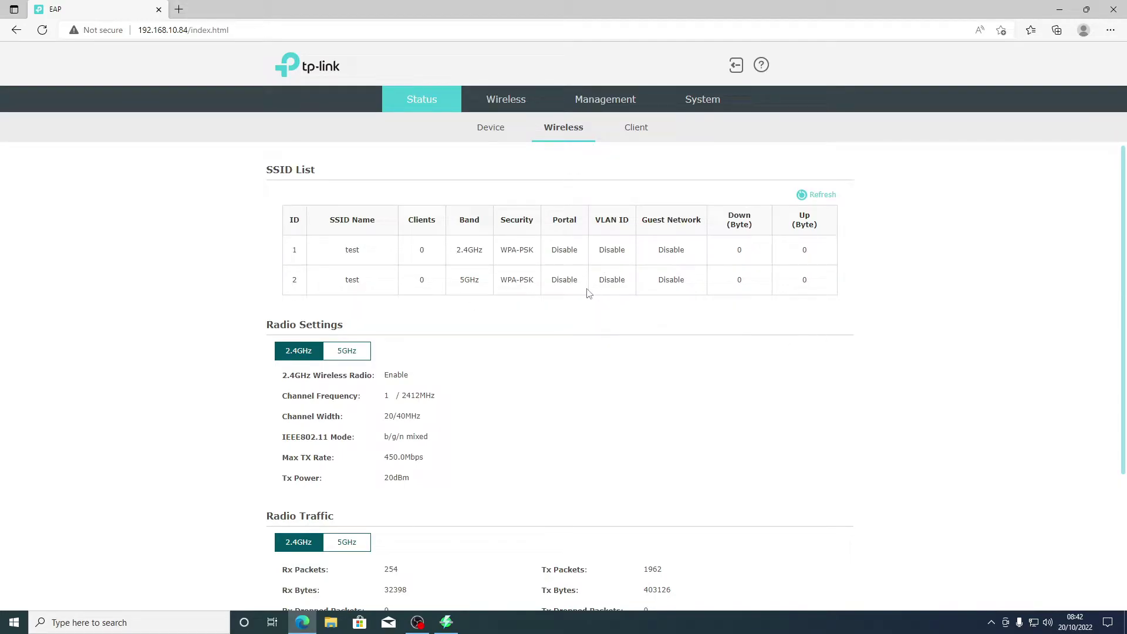
scroll(565, 317, down, 3)
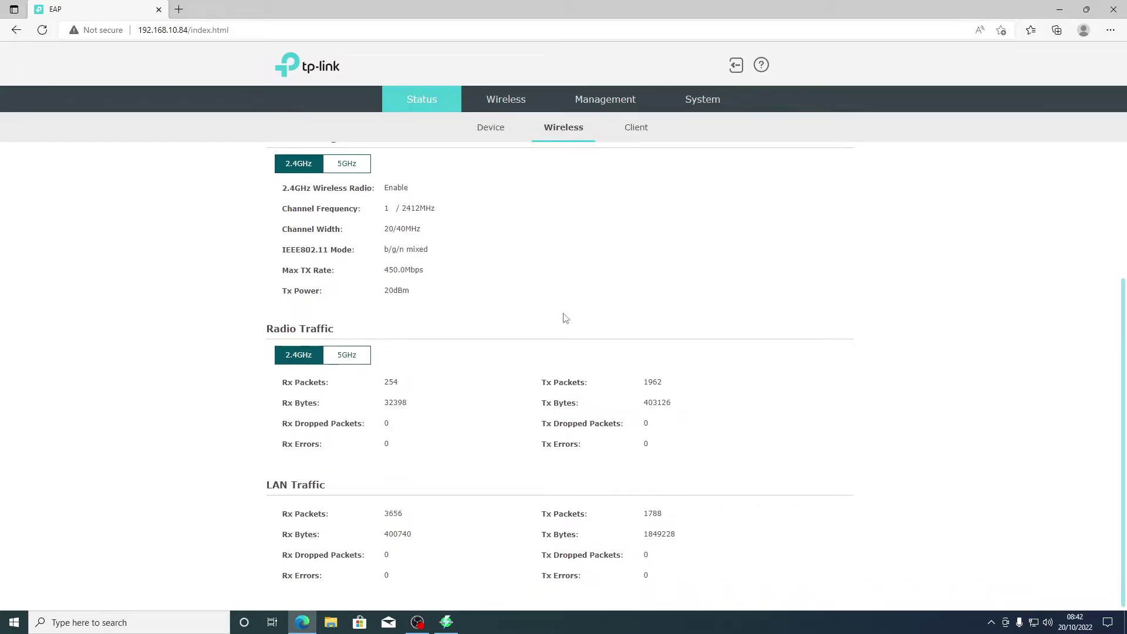
scroll(565, 317, up, 1)
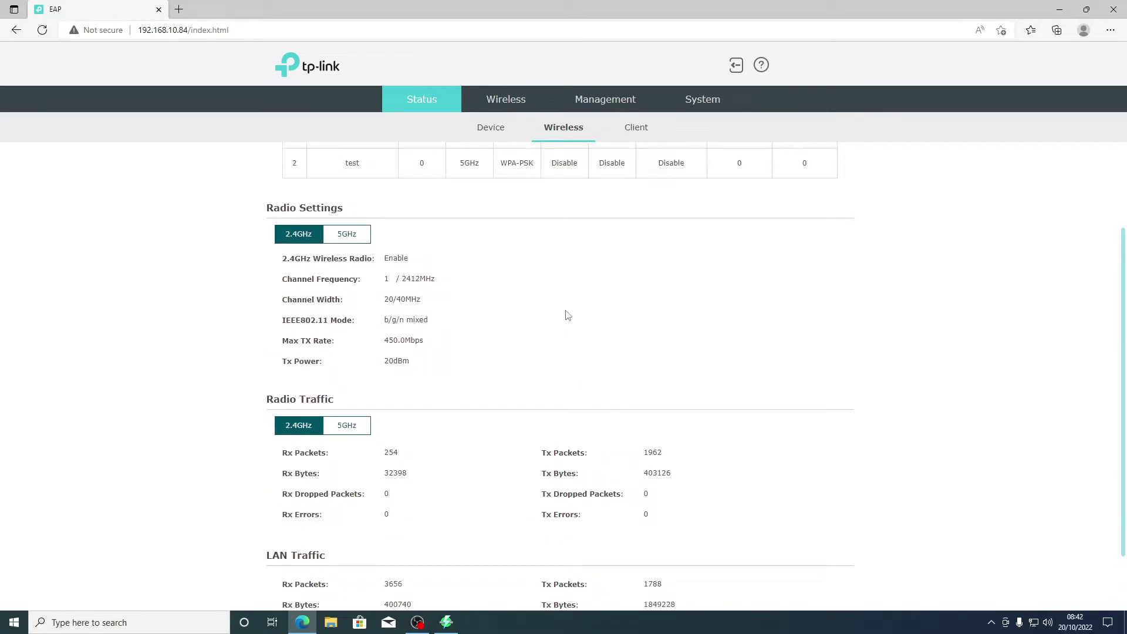
scroll(506, 330, down, 1)
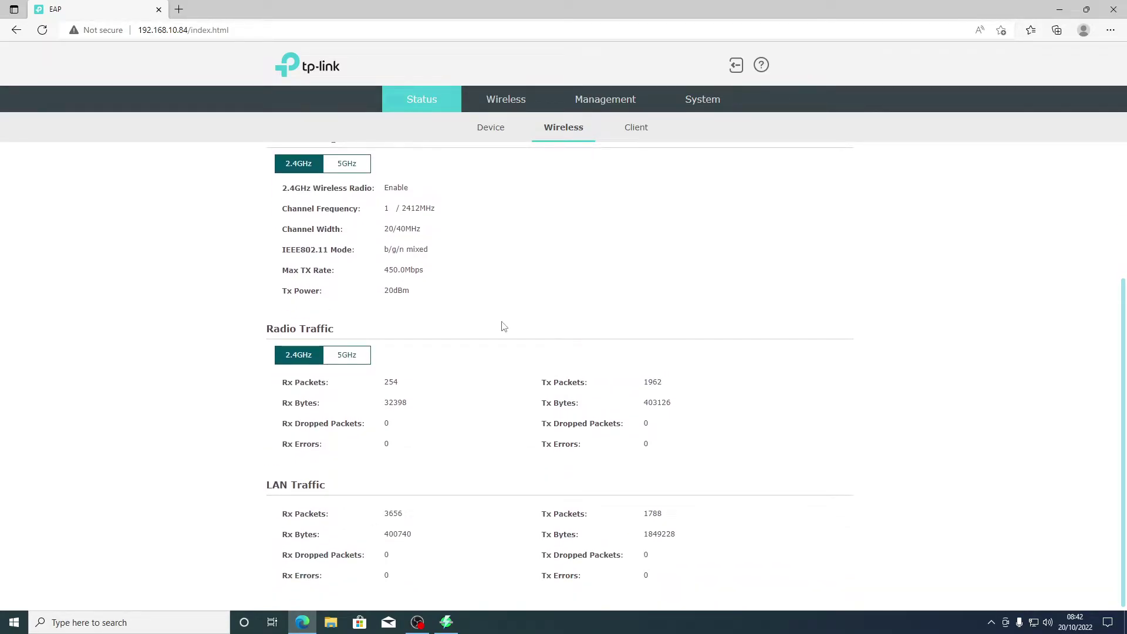
scroll(503, 324, up, 3)
scroll(501, 322, down, 2)
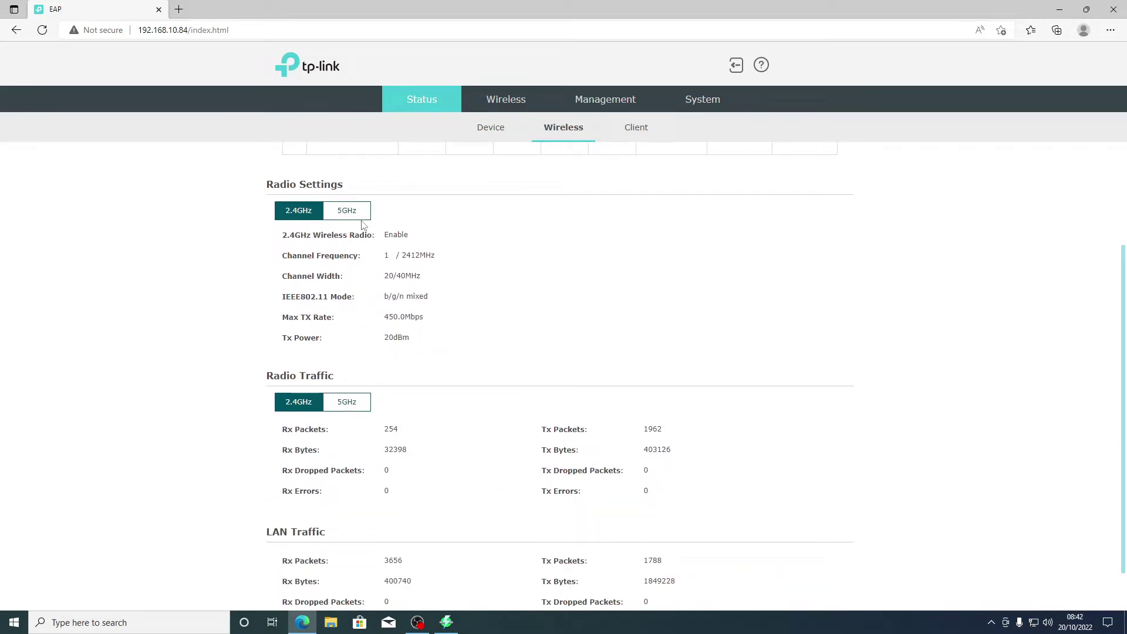
click(362, 217)
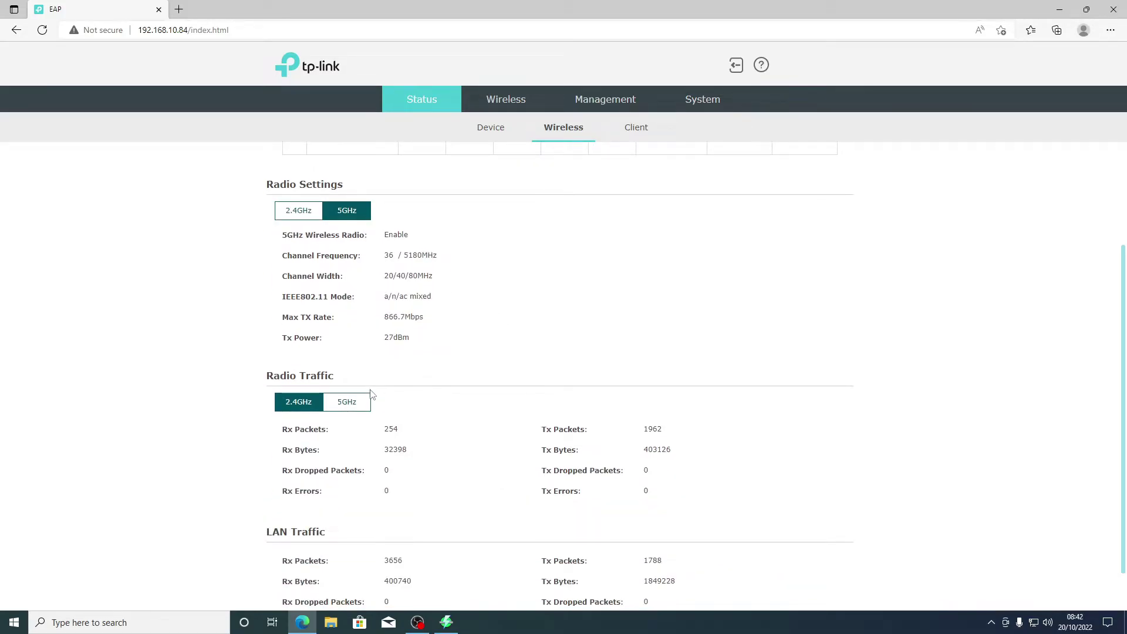
click(365, 404)
scroll(510, 402, up, 3)
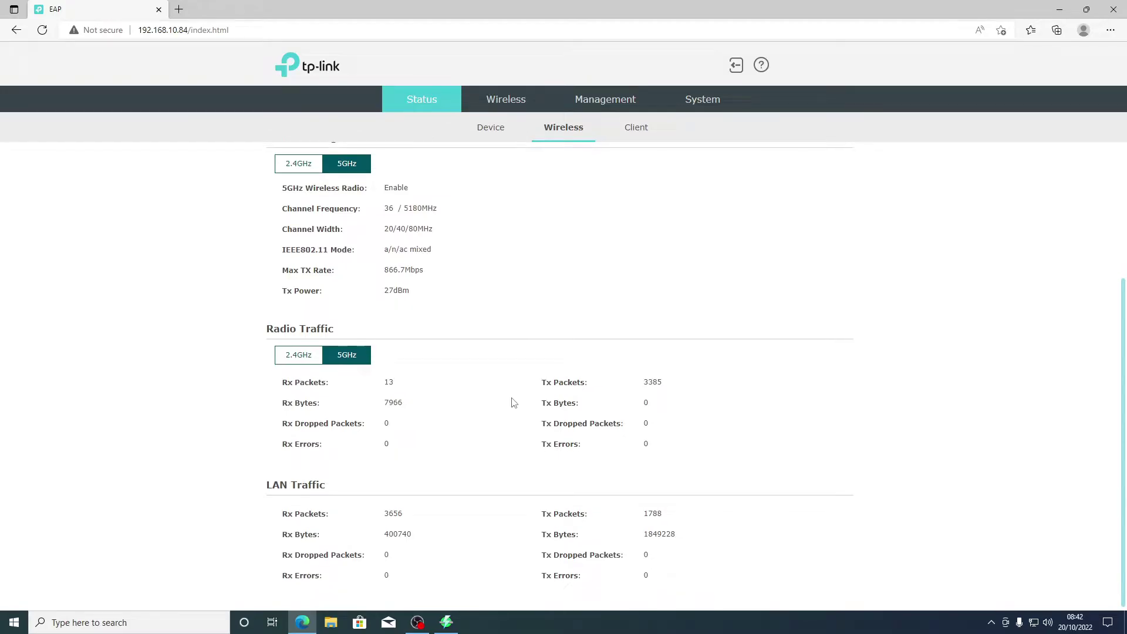
Step: Check the client list and device info (1000Mbps LAN speed), then go to Wireless Settings
click(636, 130)
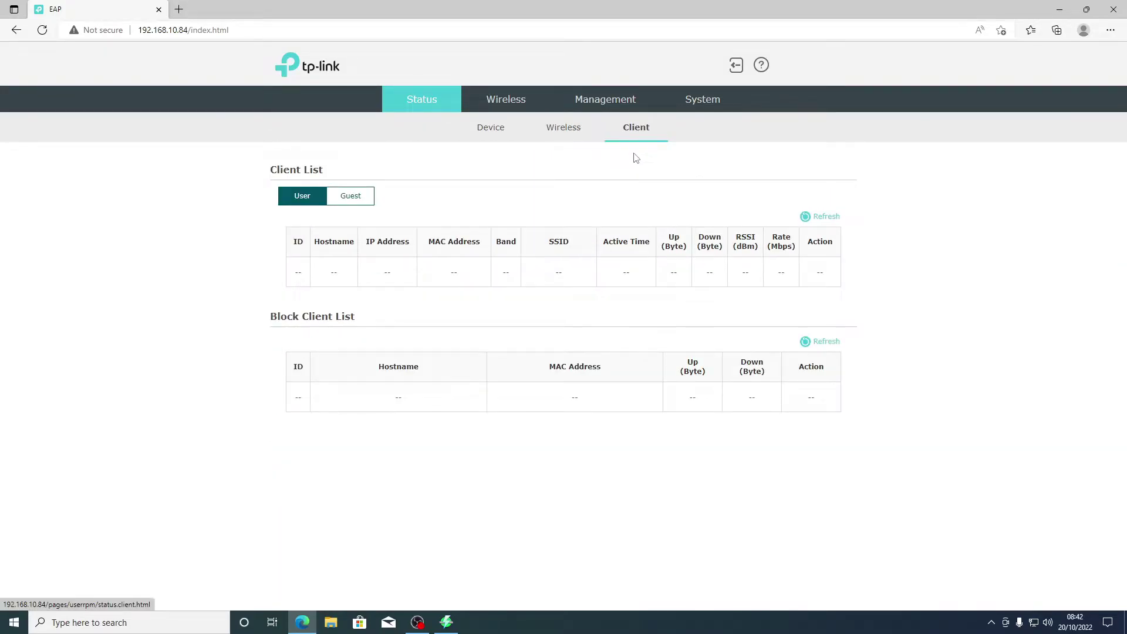
click(476, 133)
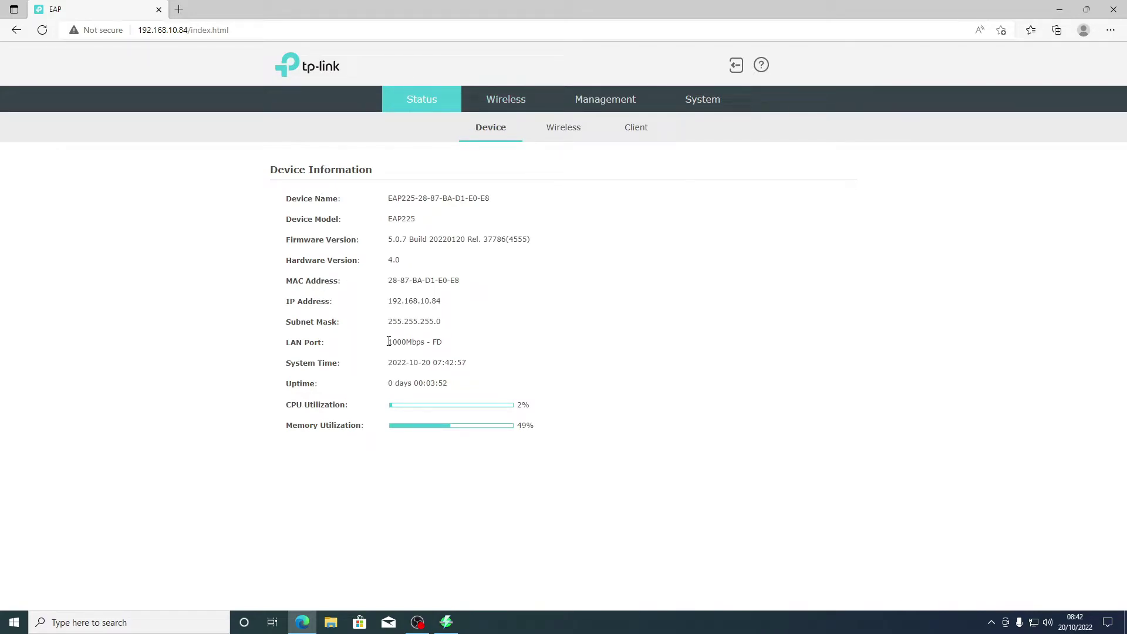
drag(389, 342, 427, 344)
click(508, 101)
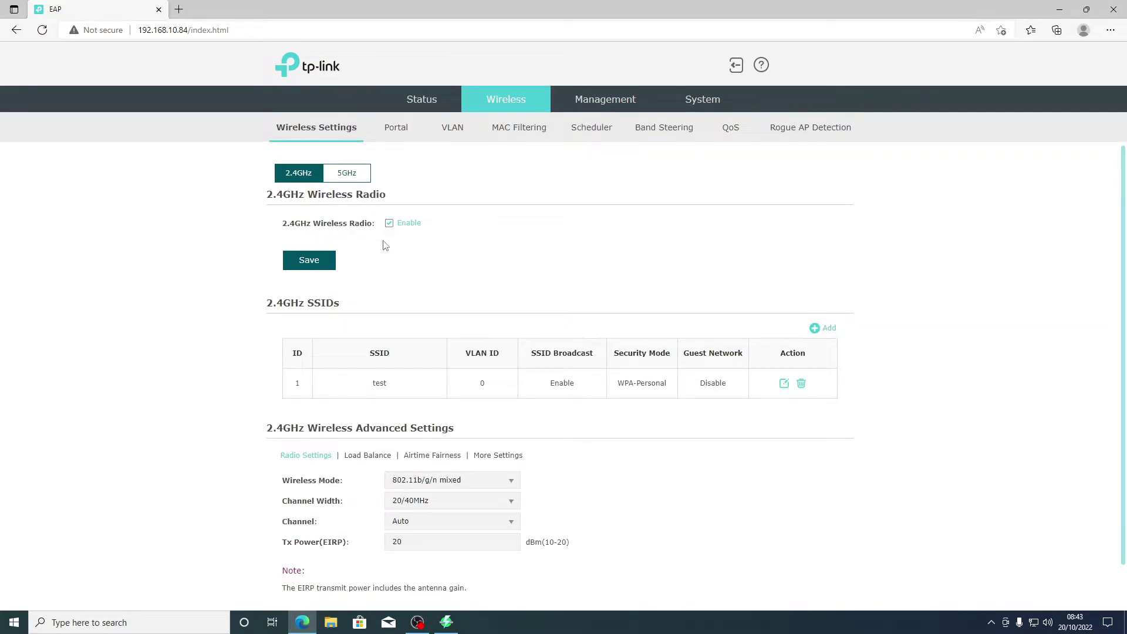
Step: Review the additional 2.4GHz advanced wireless settings
scroll(385, 245, down, 1)
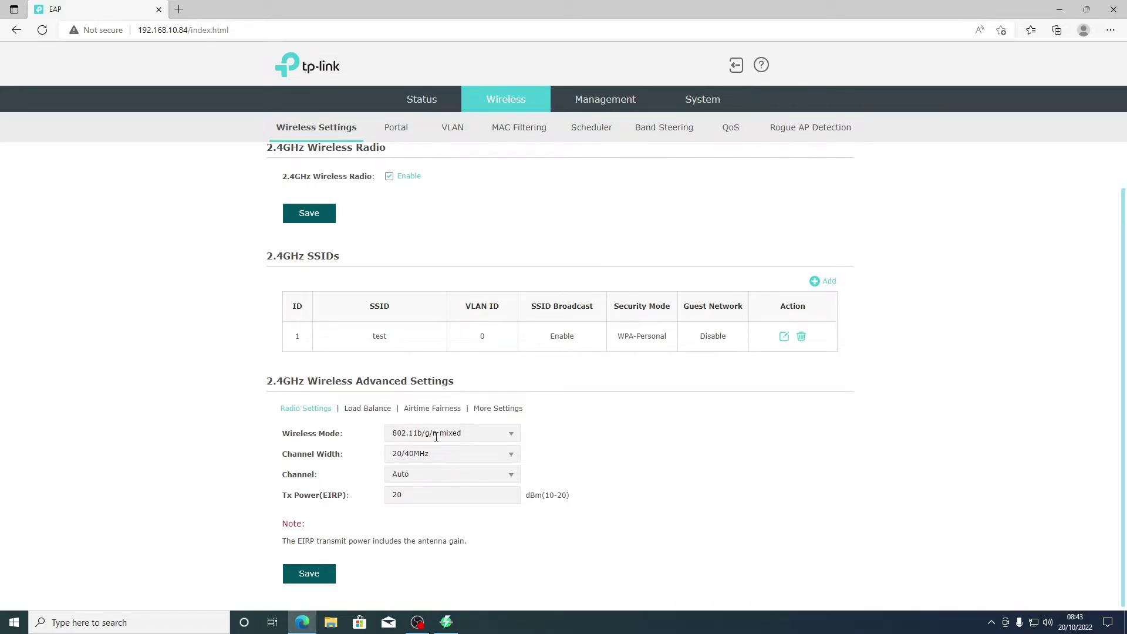
click(497, 408)
scroll(488, 365, up, 1)
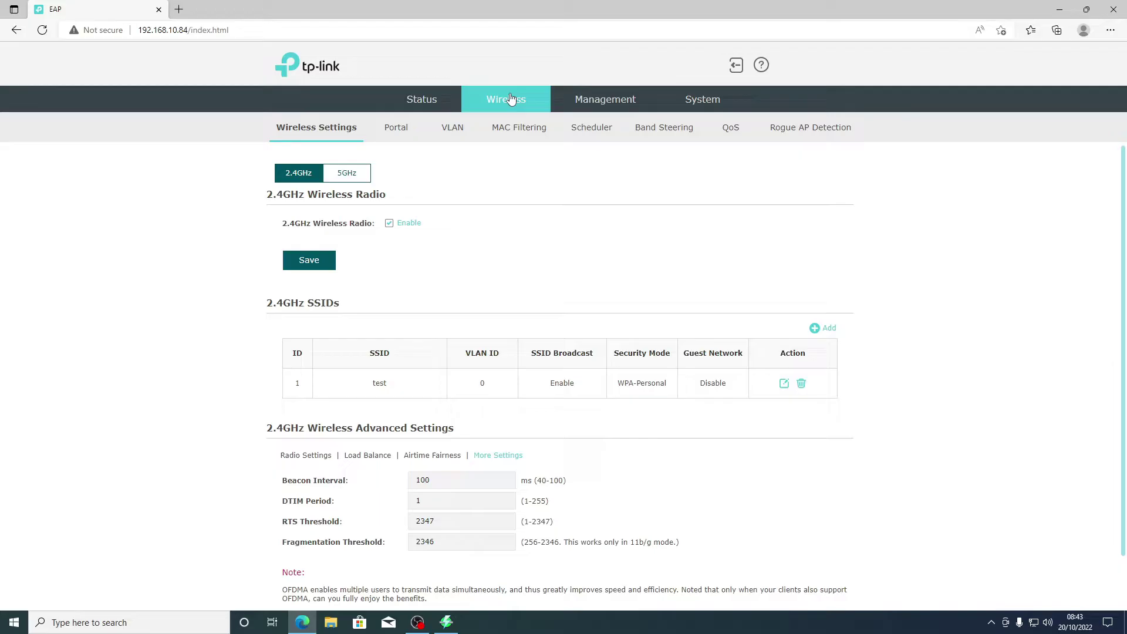
Step: Browse the Portal page's SSID list and the VLAN page, ending on Scheduler
click(398, 127)
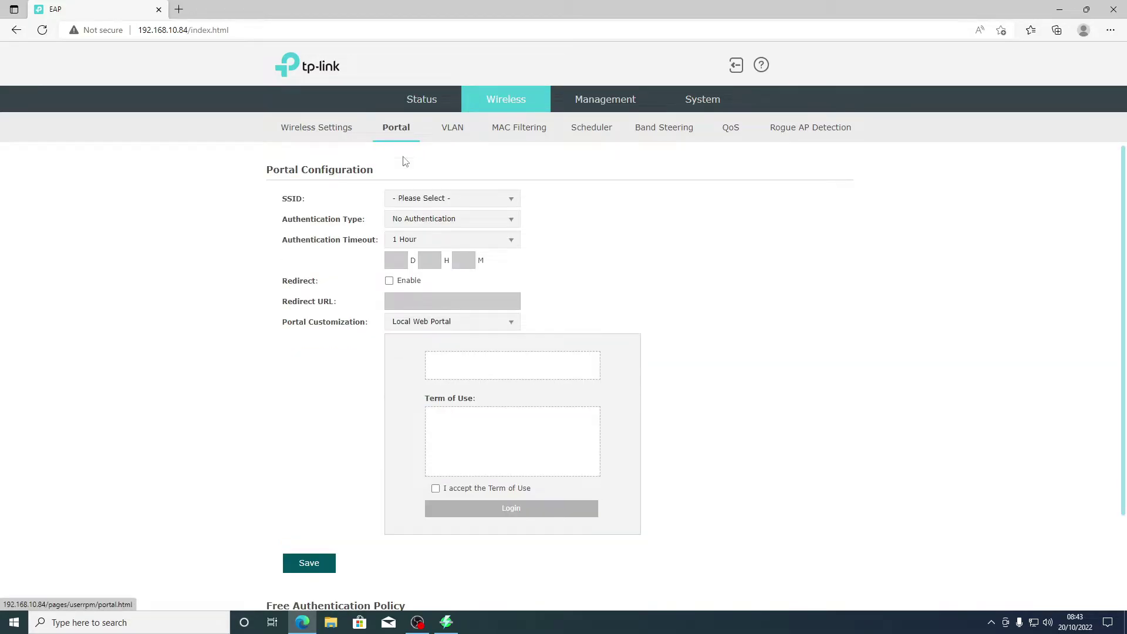
click(439, 200)
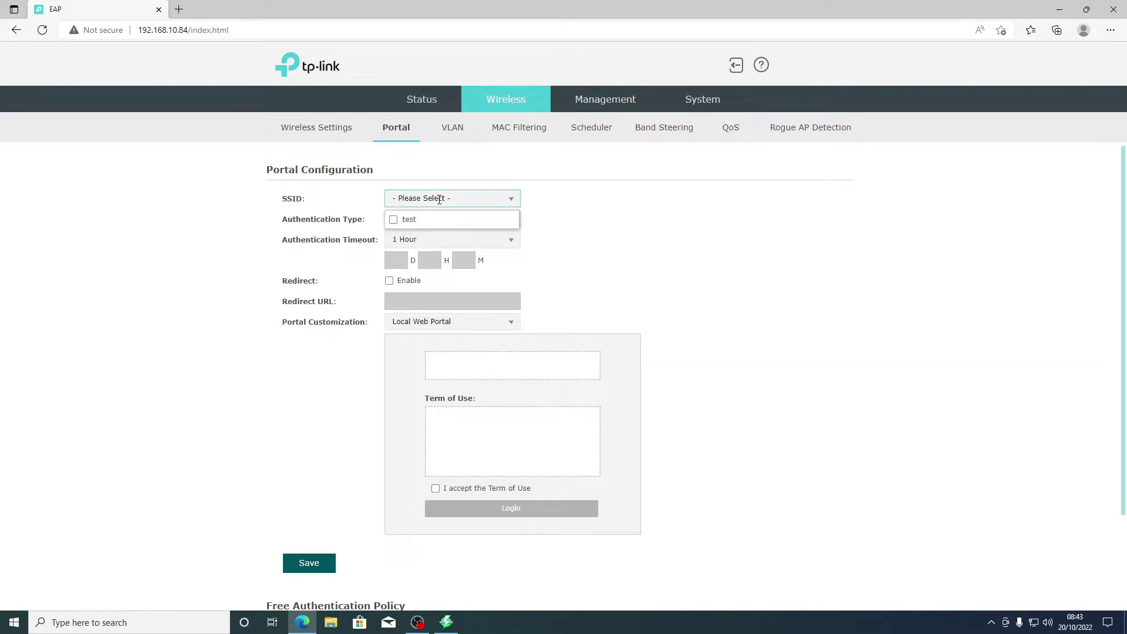
click(439, 200)
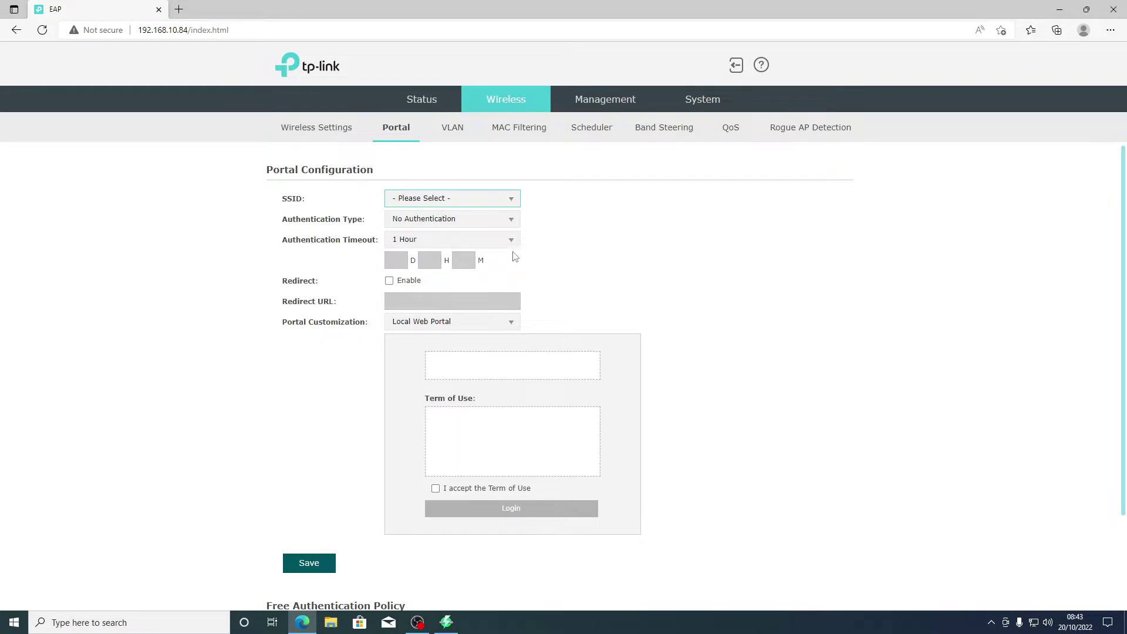
click(449, 138)
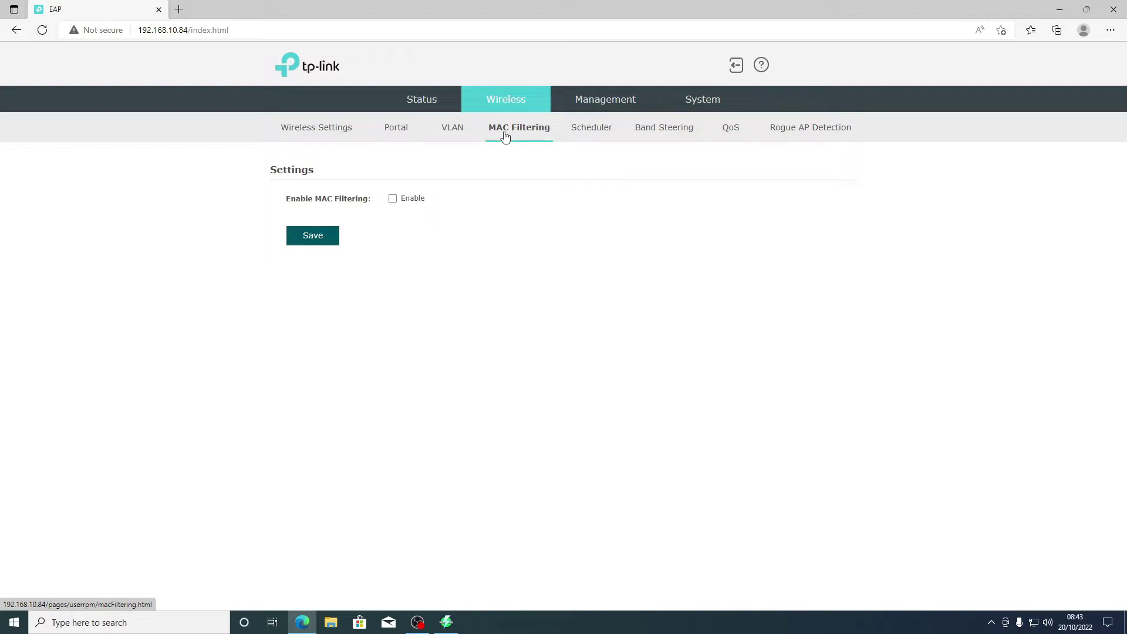
click(603, 131)
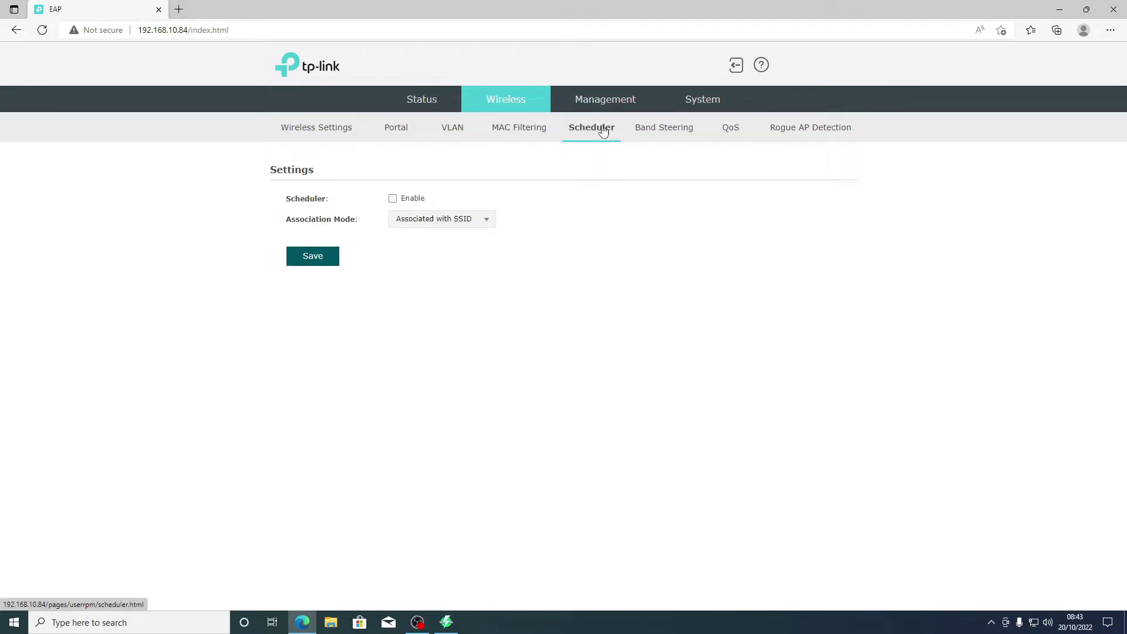
Step: Enable band steering with default thresholds (20, 4, max failures 10) and save
click(680, 139)
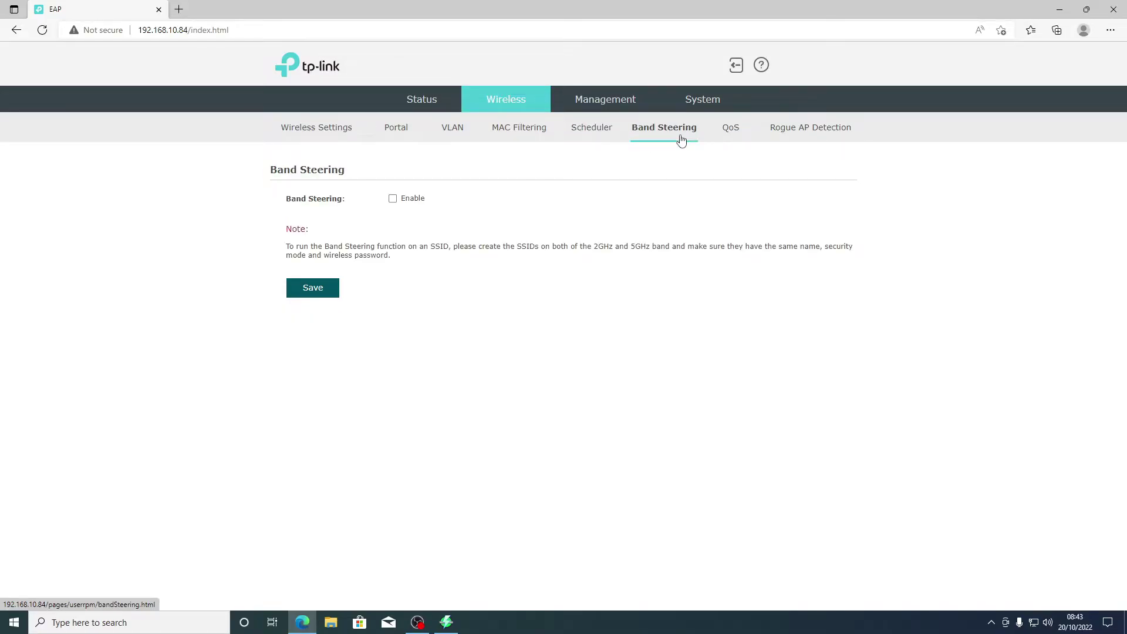
click(393, 199)
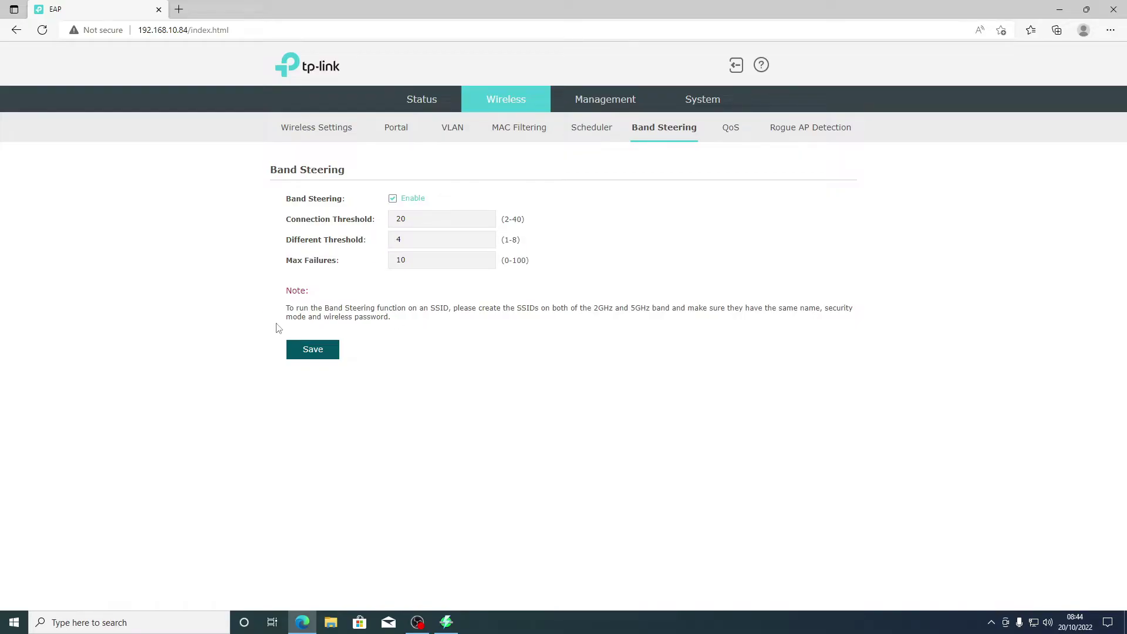
click(319, 354)
Step: Look through the 2.4GHz QoS/WMM settings page
click(731, 135)
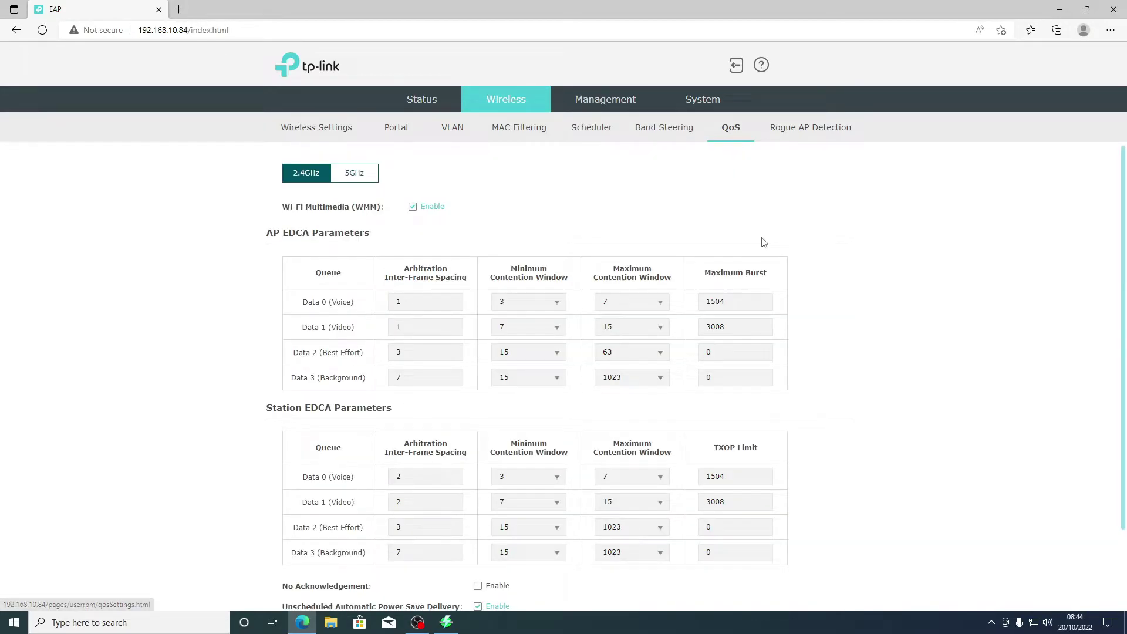
scroll(763, 242, down, 2)
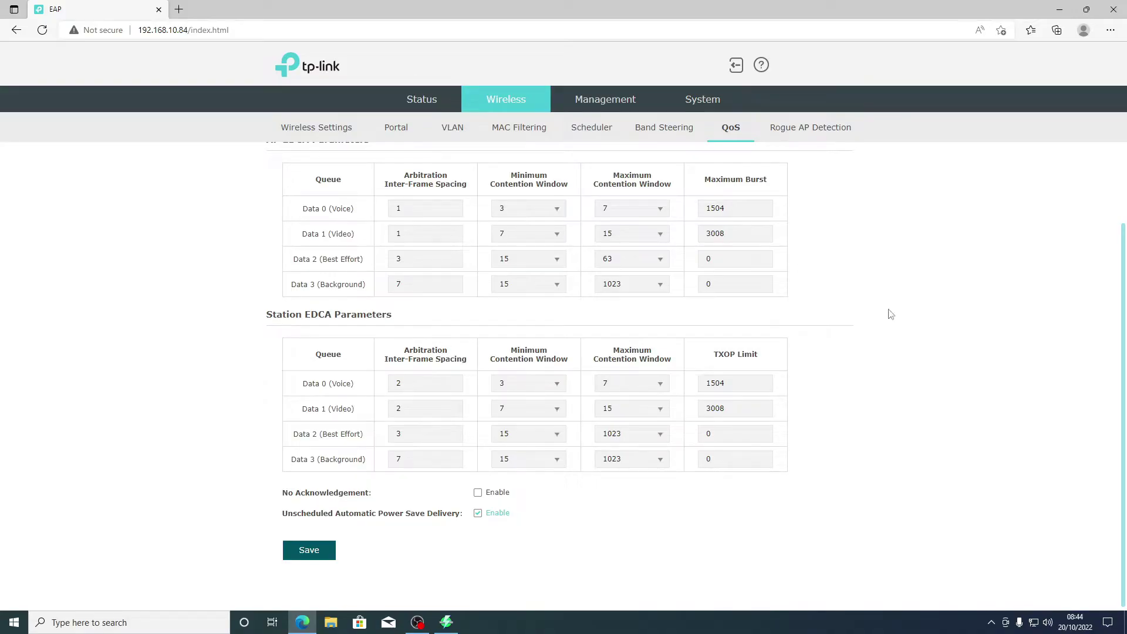
scroll(1079, 403, up, 2)
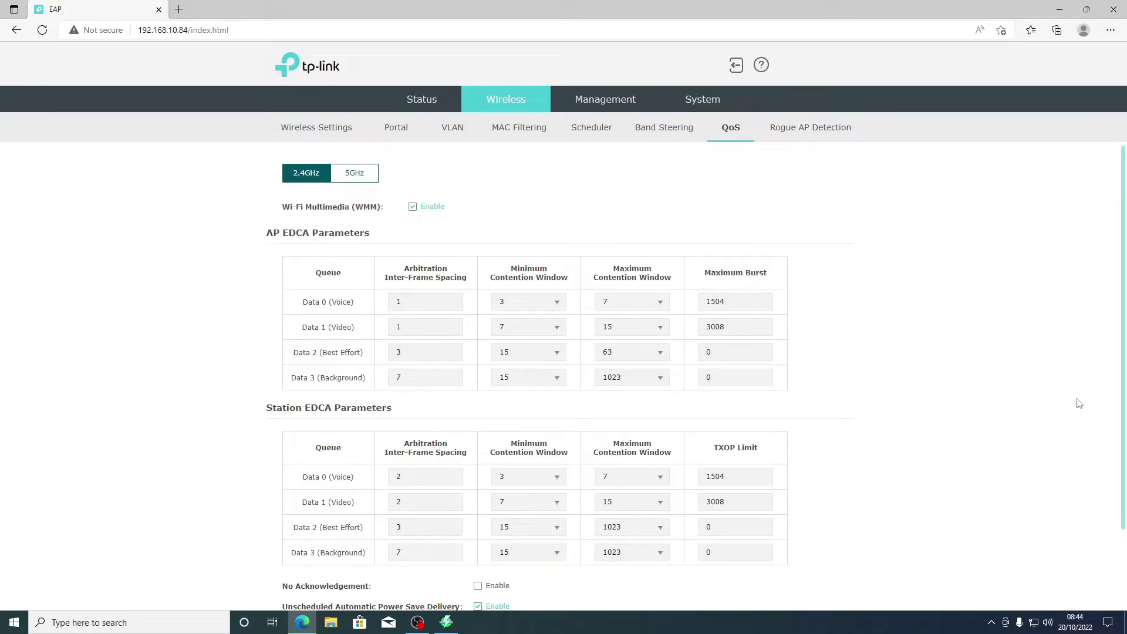
Step: Glance over Rogue AP Detection, then go to the Management Network IP settings
click(834, 134)
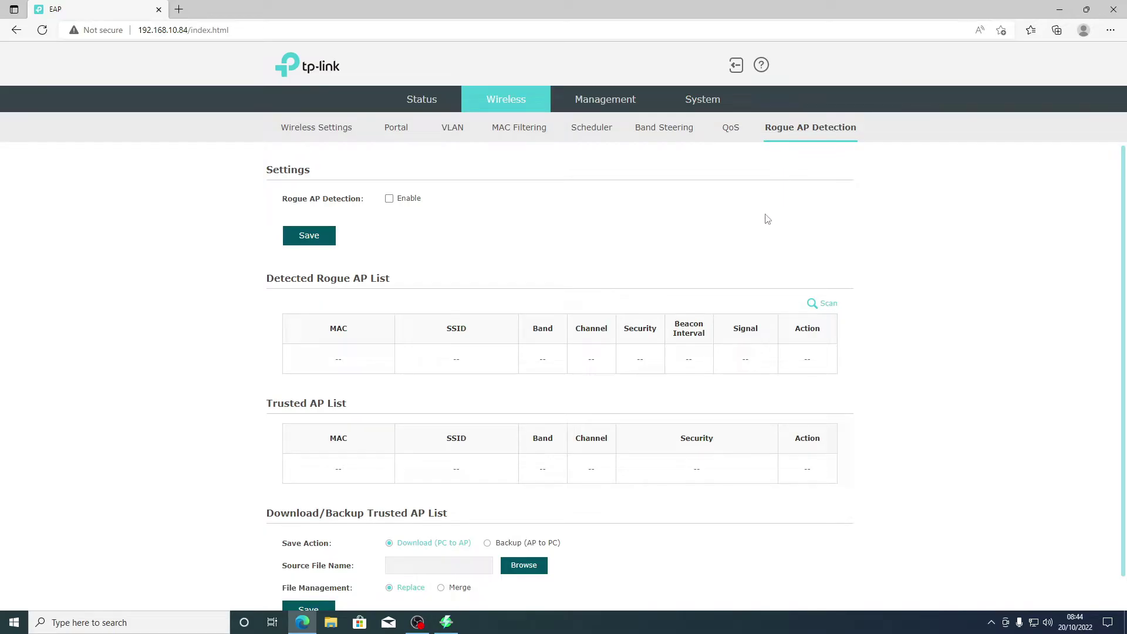
scroll(768, 217, down, 1)
scroll(766, 219, up, 1)
scroll(767, 219, down, 1)
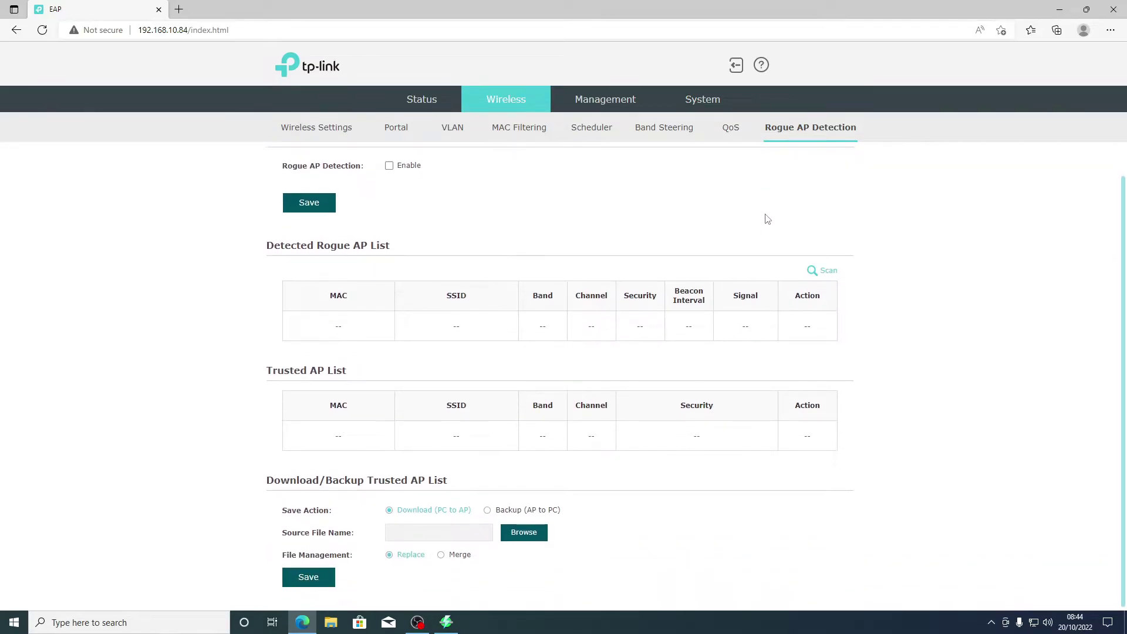
scroll(760, 216, up, 1)
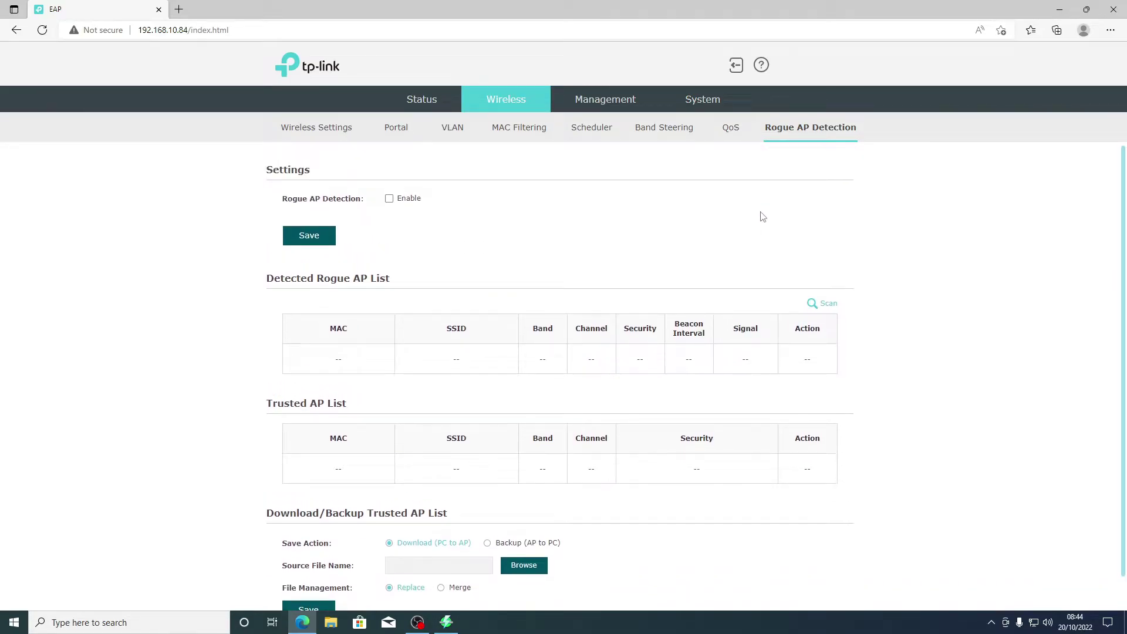
click(620, 103)
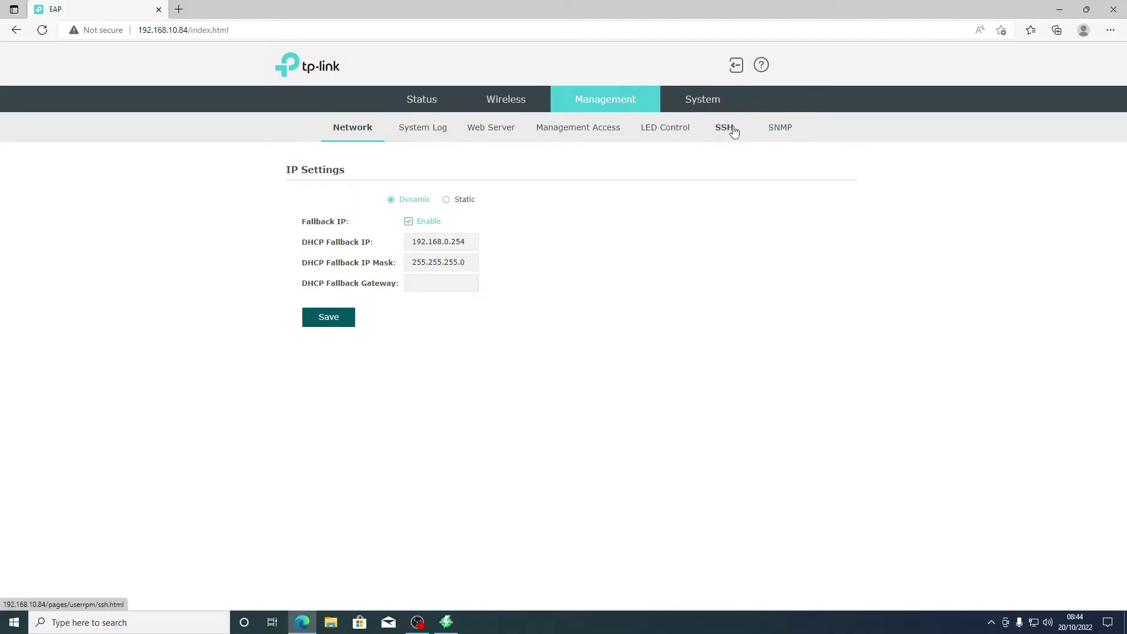
Step: Browse System Log, Web Server, Management Access and LED Control, ending on SSH Server (port 22)
click(418, 133)
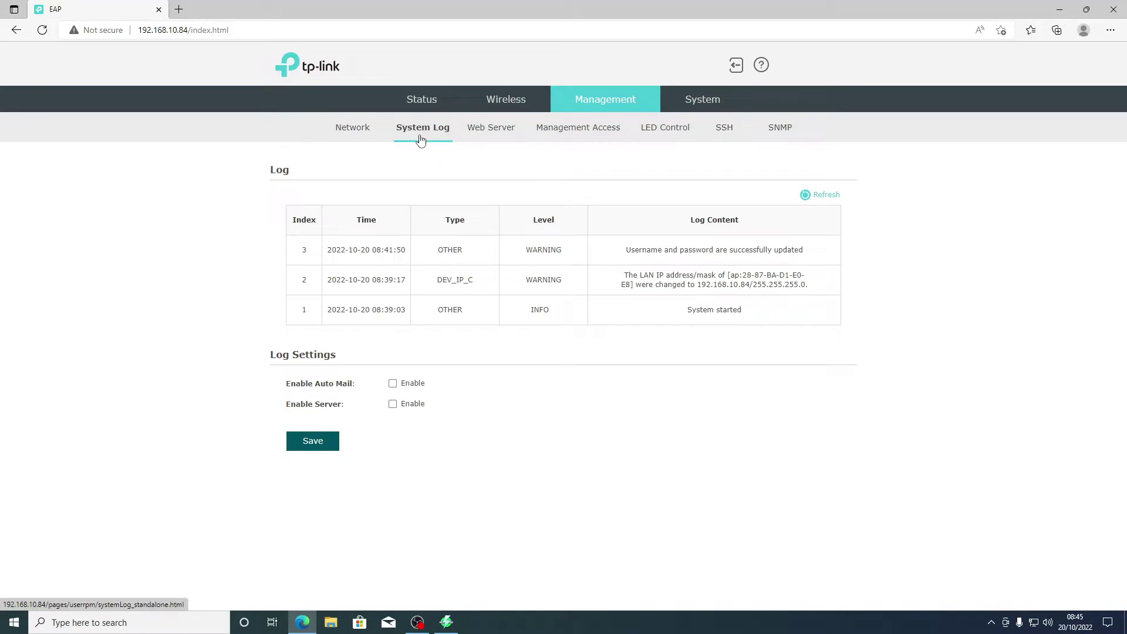
click(473, 130)
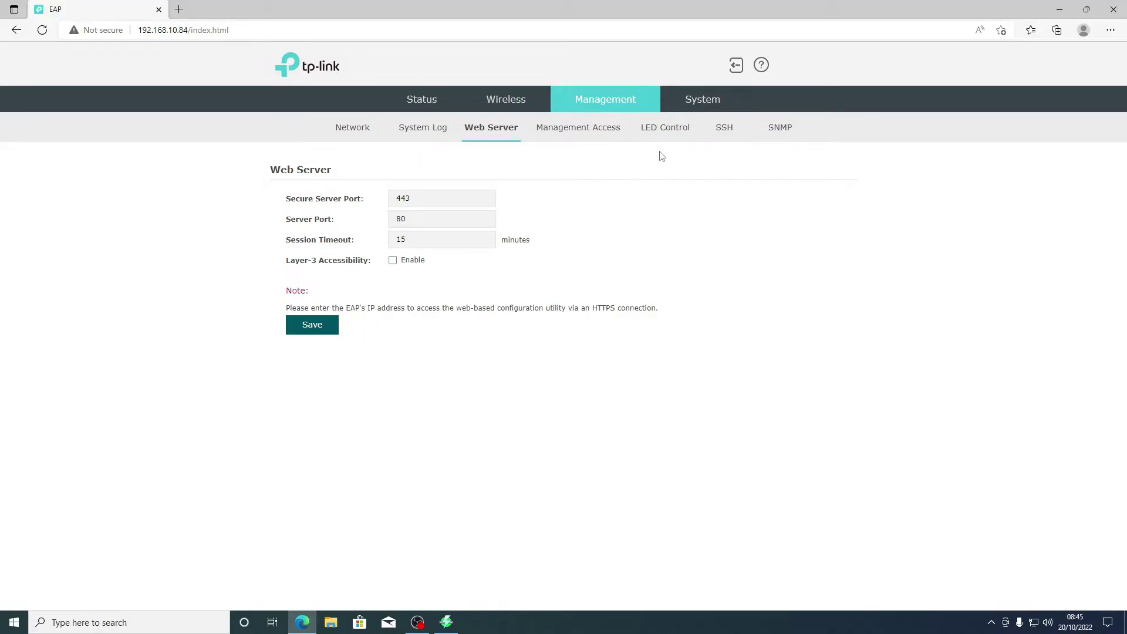
click(551, 129)
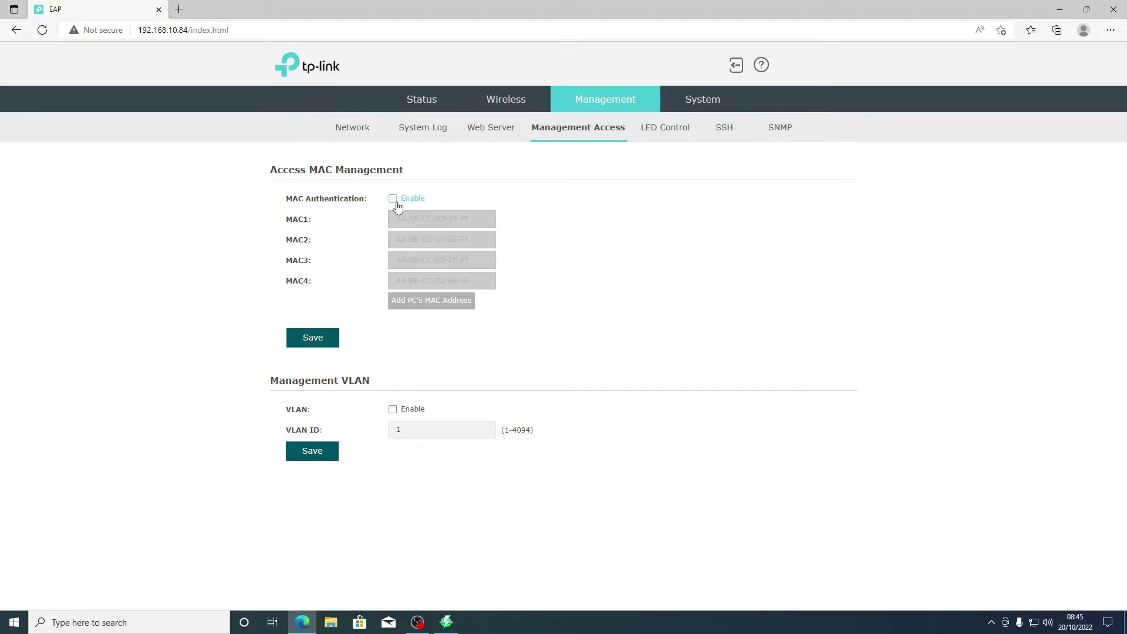
click(658, 137)
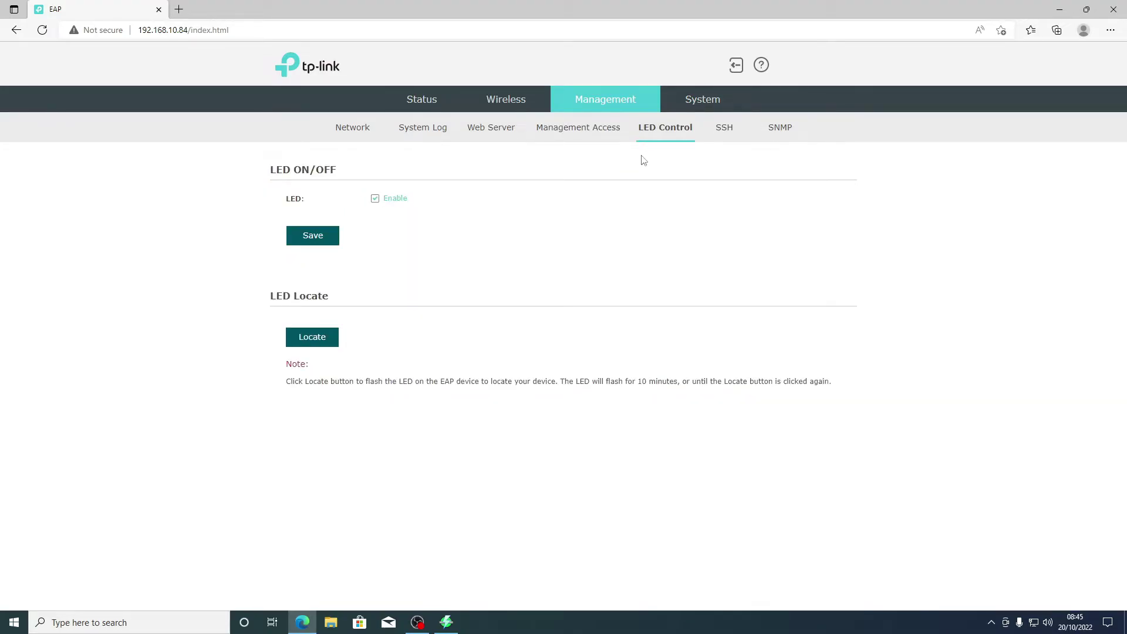
click(724, 132)
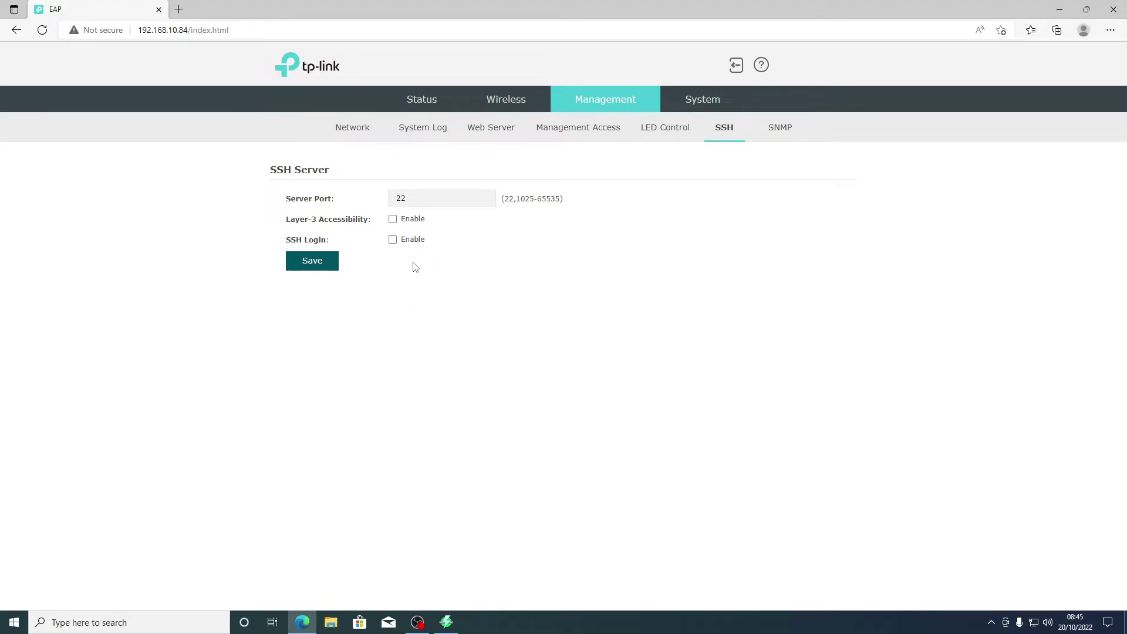
Step: Go from SNMP to System > Time Settings and select the Primary NTP Server field
click(779, 130)
click(688, 100)
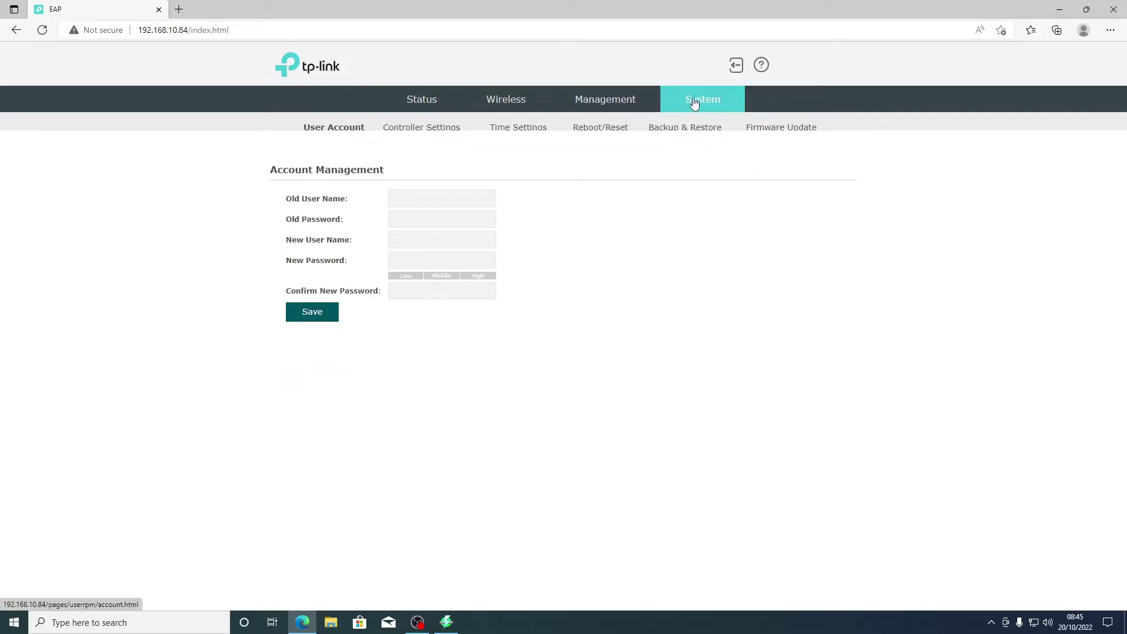
click(445, 140)
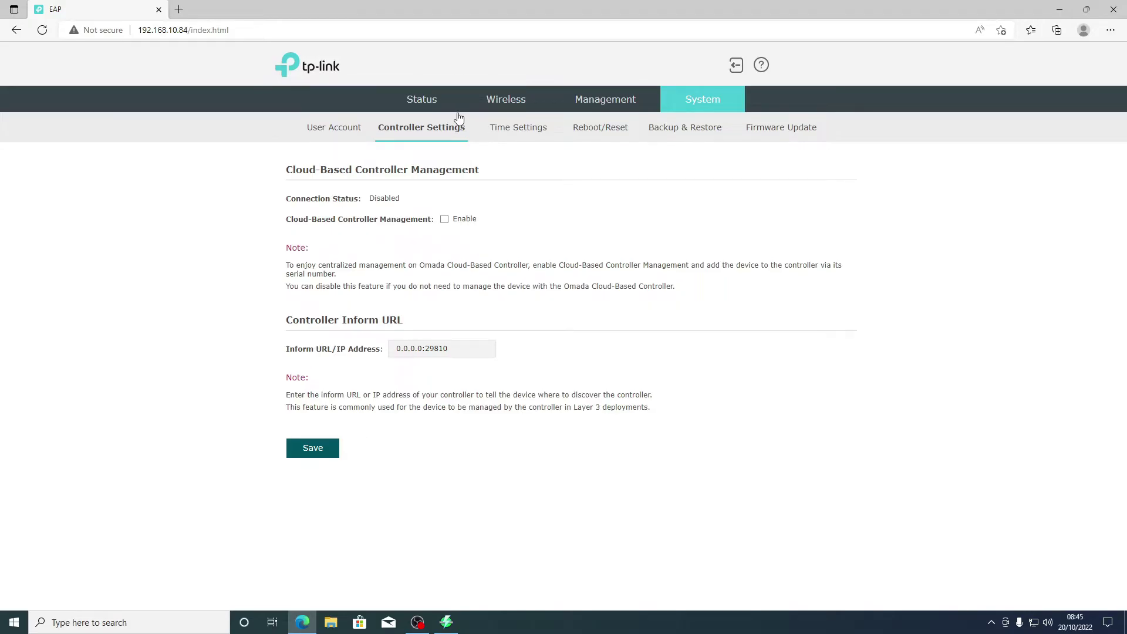
click(515, 127)
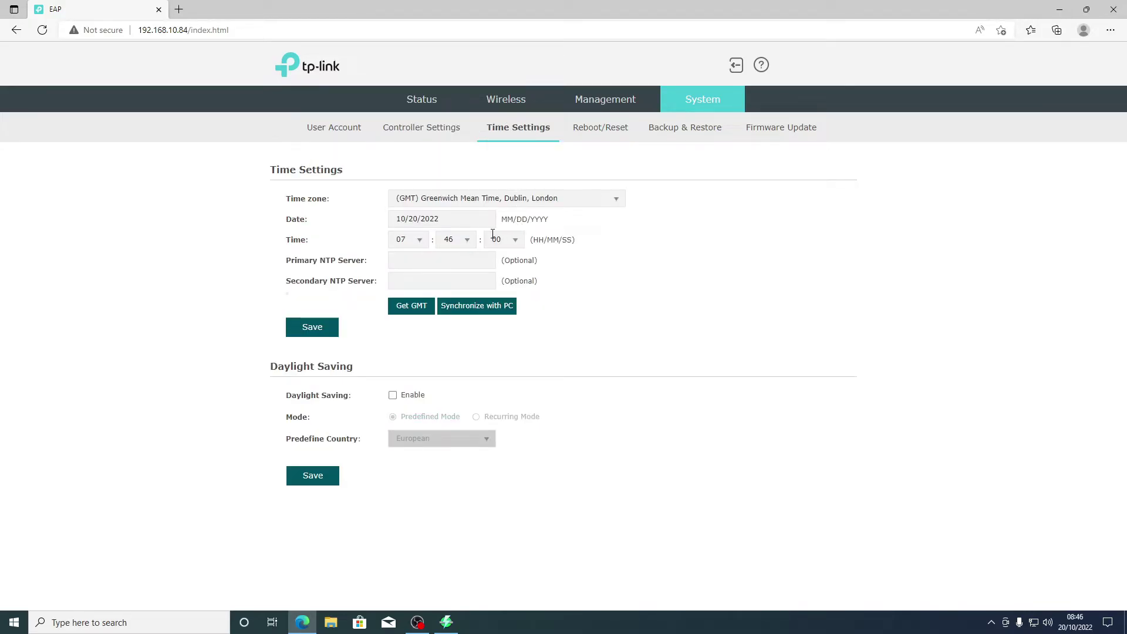
click(420, 310)
Step: Search 'time server uk' in a new tab and open the pool.ntp.org UK servers page
click(178, 9)
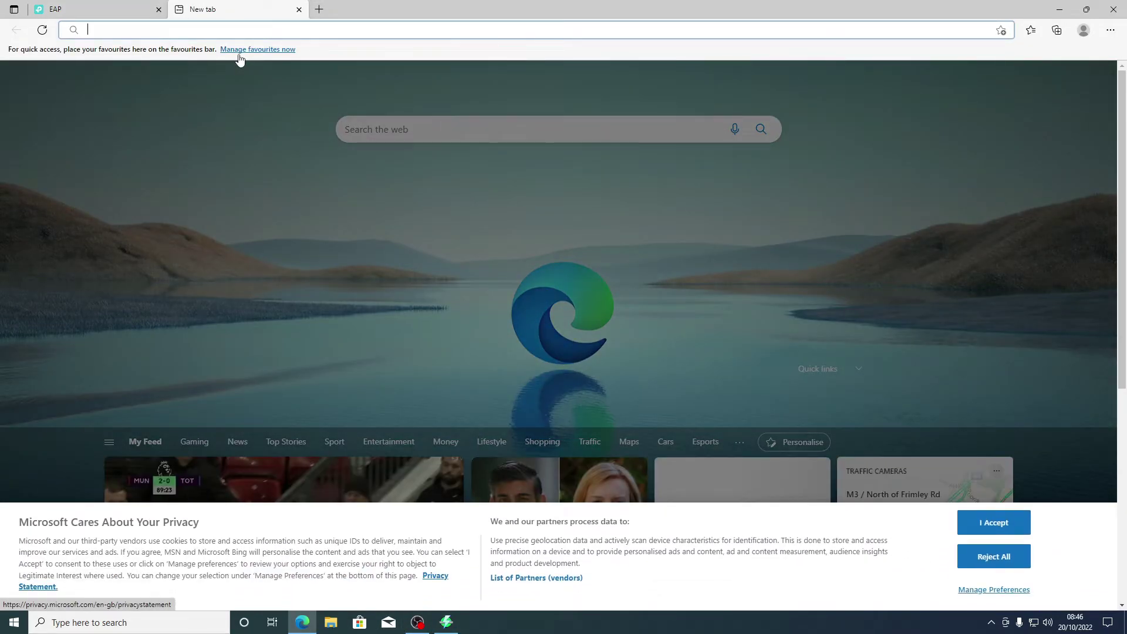
text(ti)
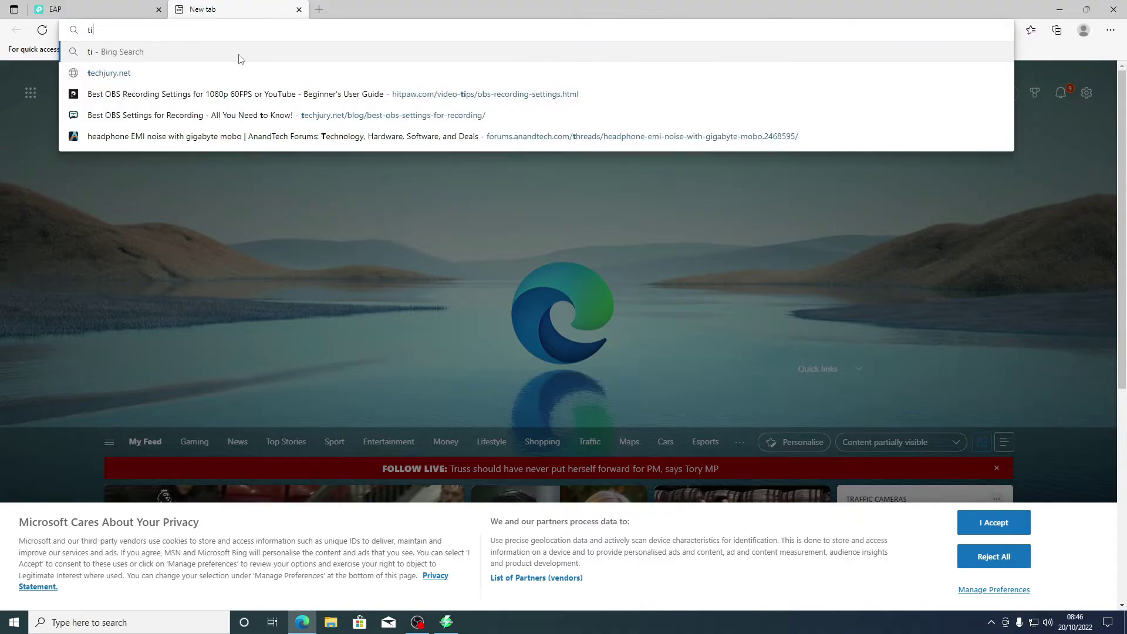
text(me server uk)
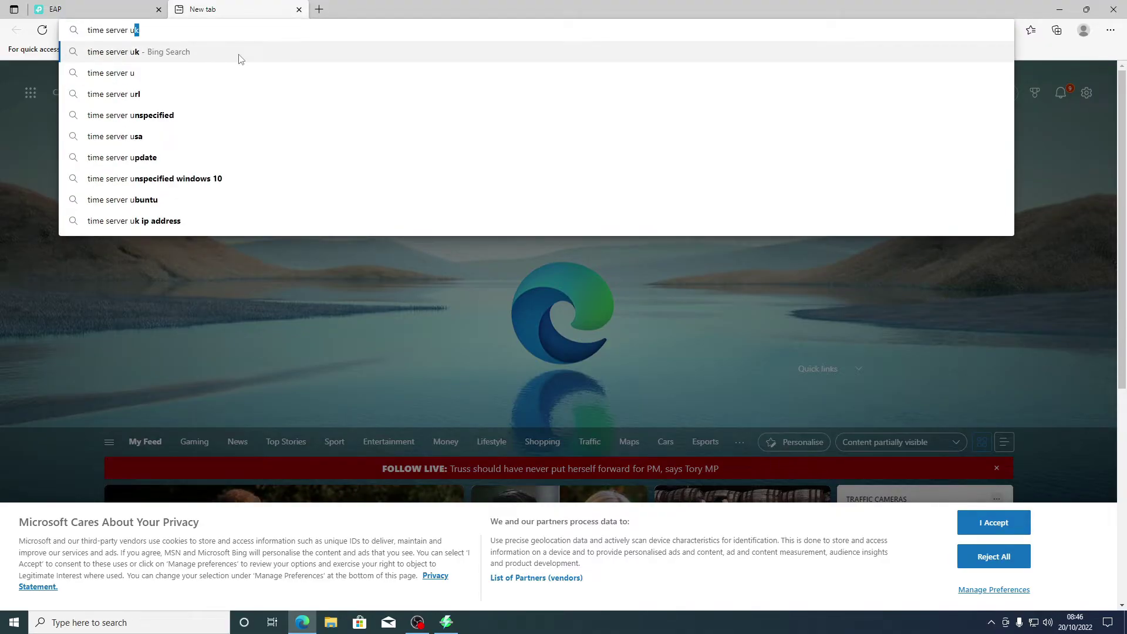
key(Return)
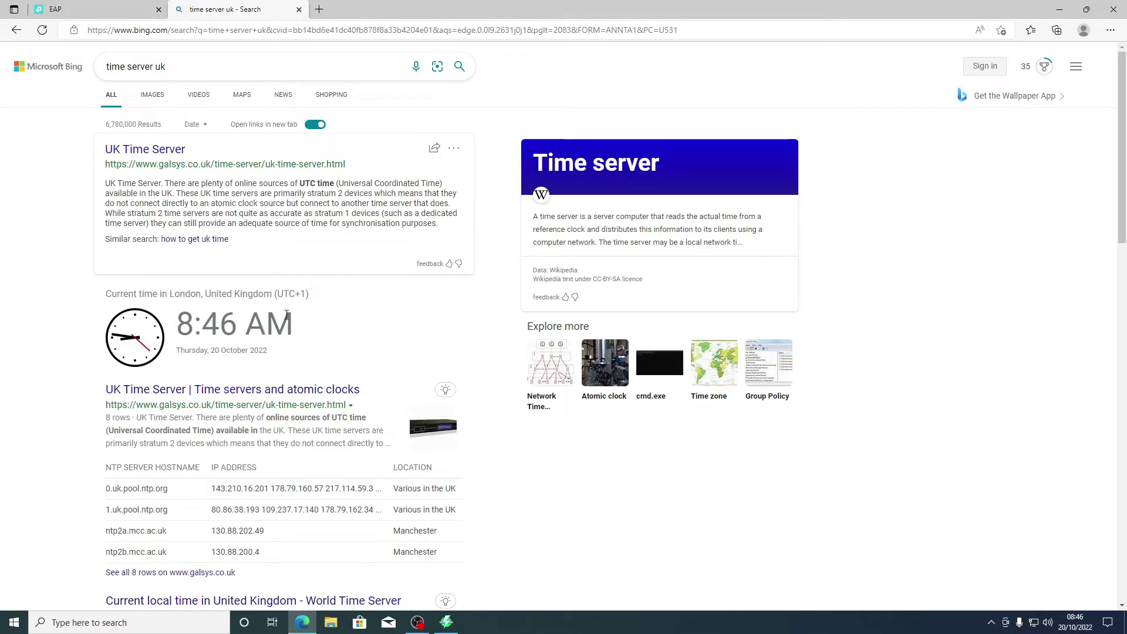
scroll(212, 259, down, 5)
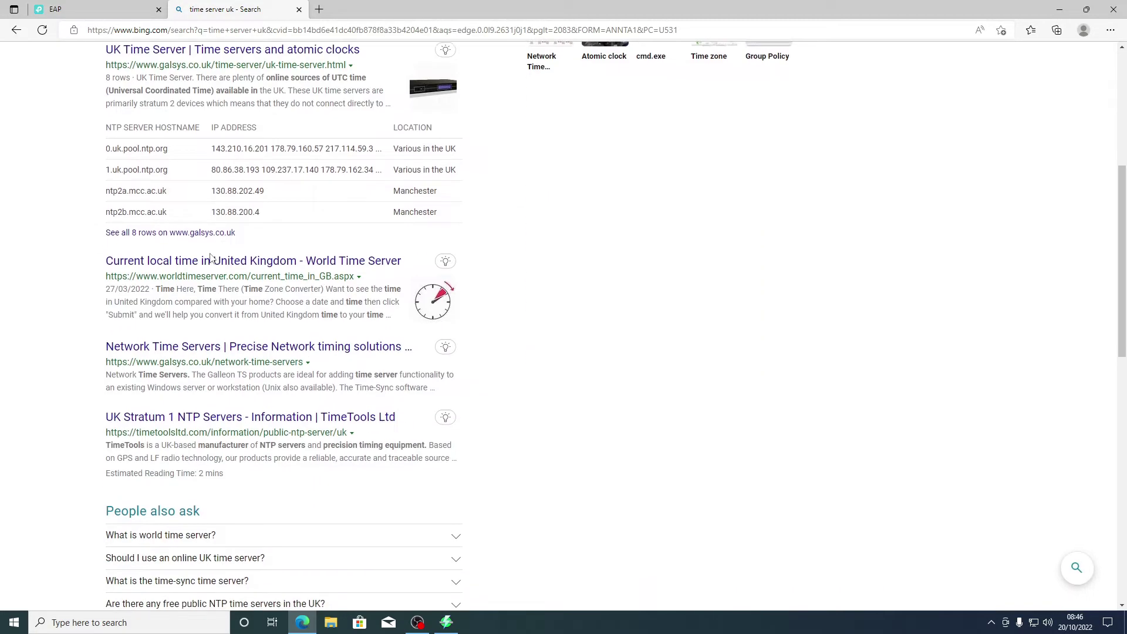
scroll(213, 258, down, 4)
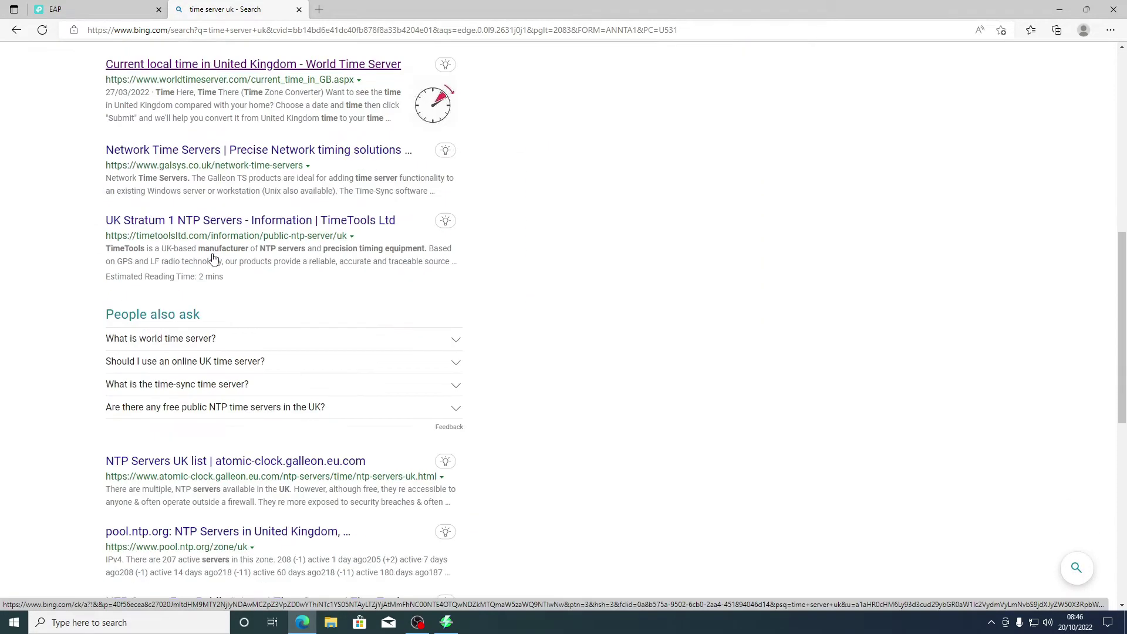
scroll(213, 258, down, 1)
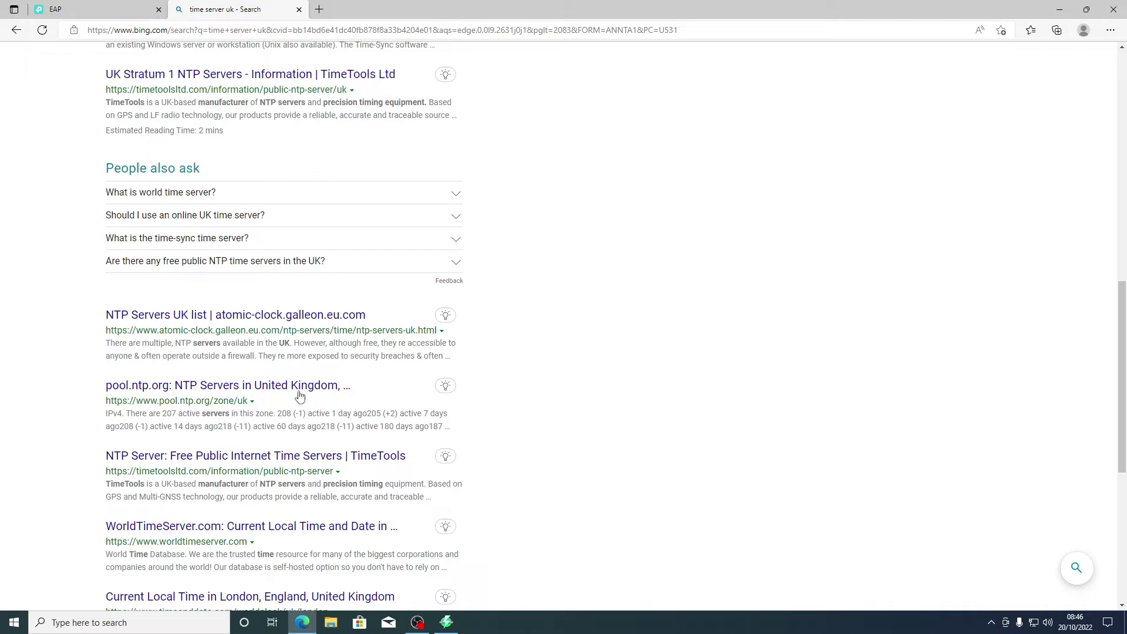
click(296, 386)
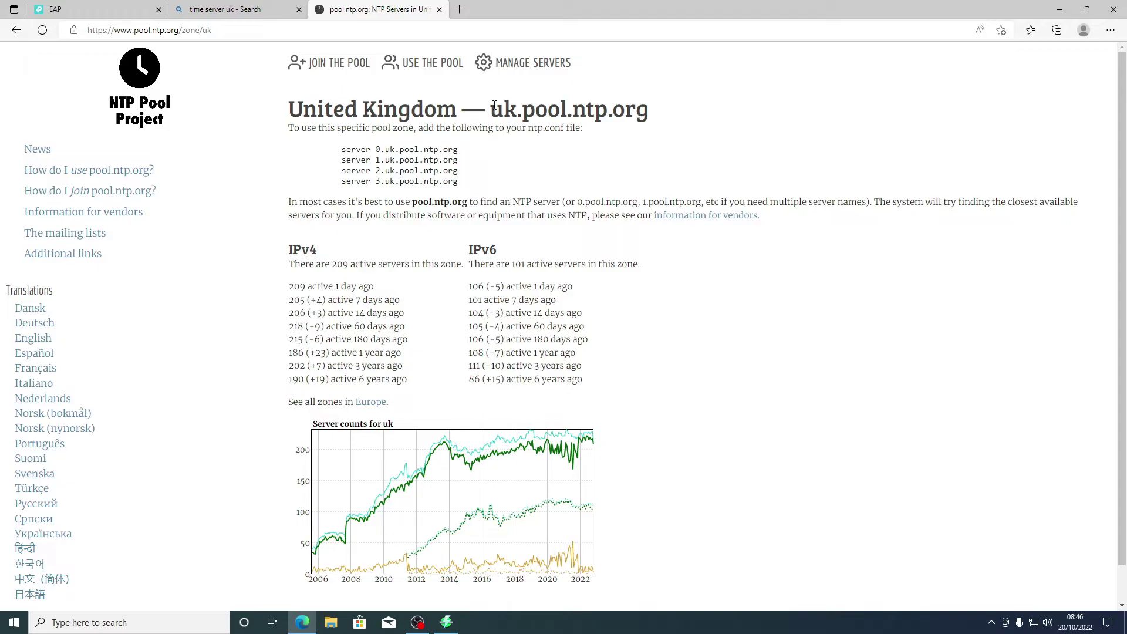
Step: Copy uk.pool.ntp.org and return to the EAP225 Time Settings tab
drag(491, 109, 649, 110)
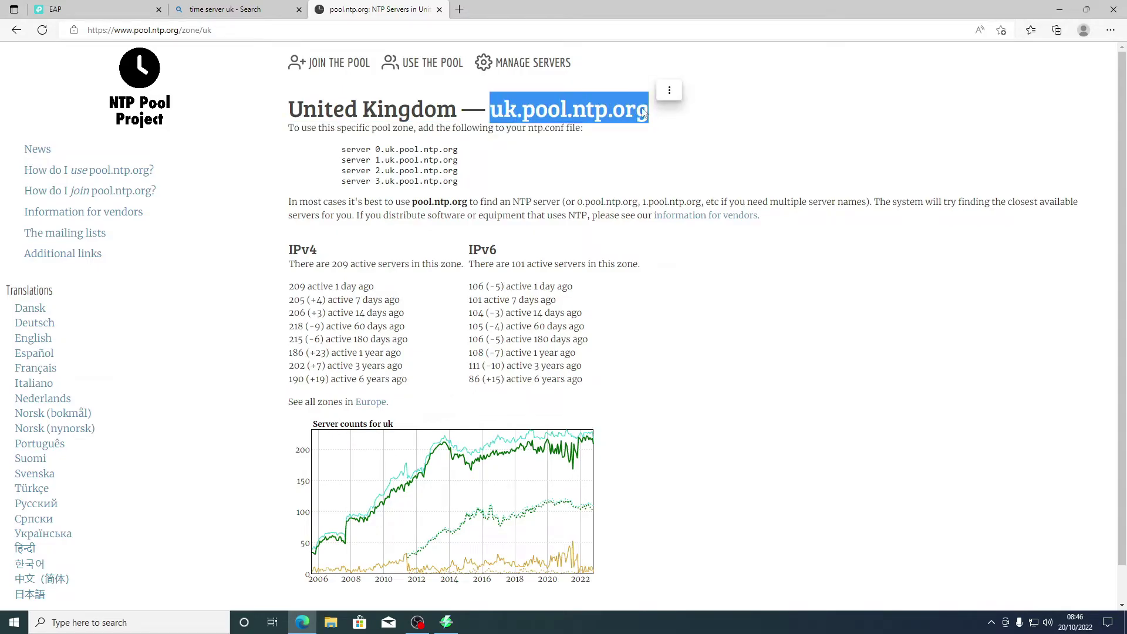
right_click(641, 106)
click(662, 115)
click(235, 9)
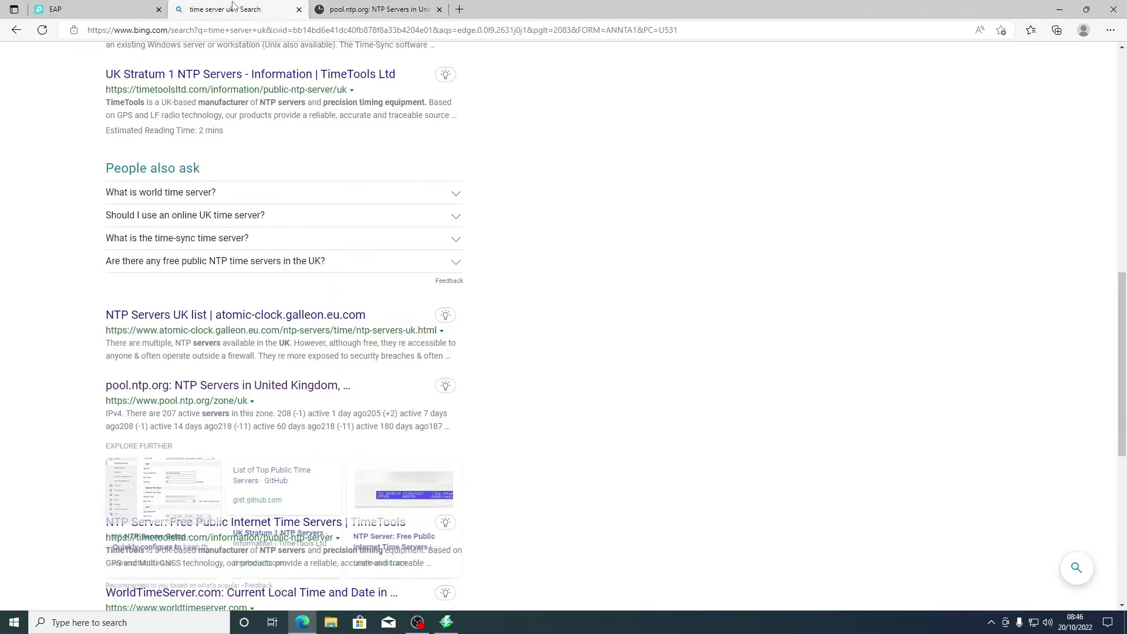
click(117, 9)
Step: Paste uk.pool.ntp.org as the primary NTP server and save the time settings
click(418, 253)
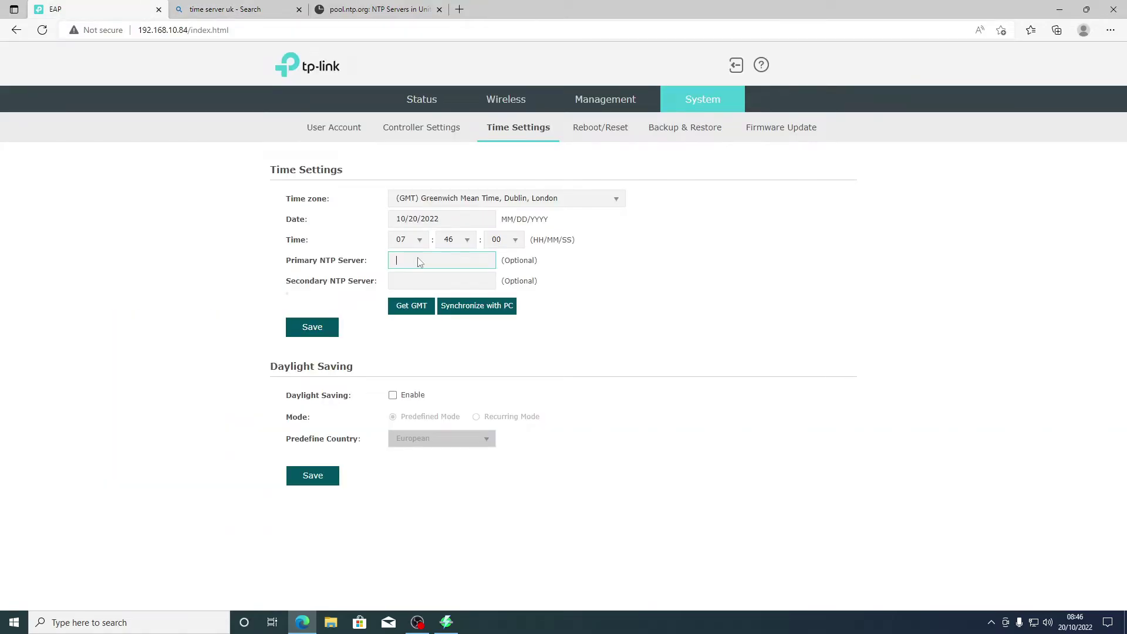
right_click(420, 259)
click(474, 367)
click(319, 333)
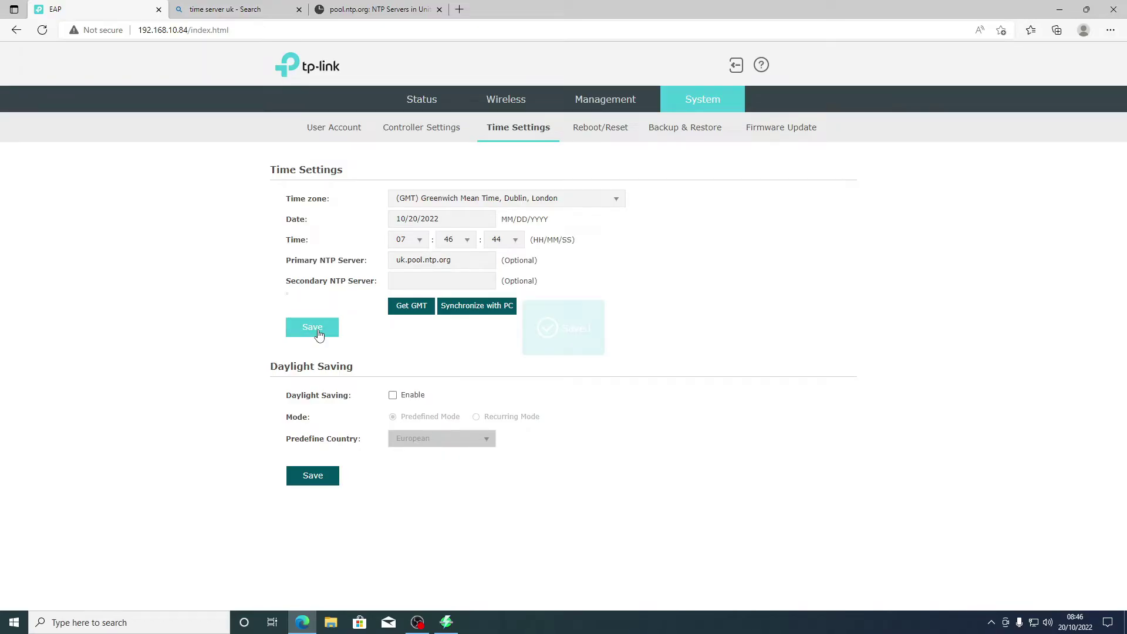
click(392, 9)
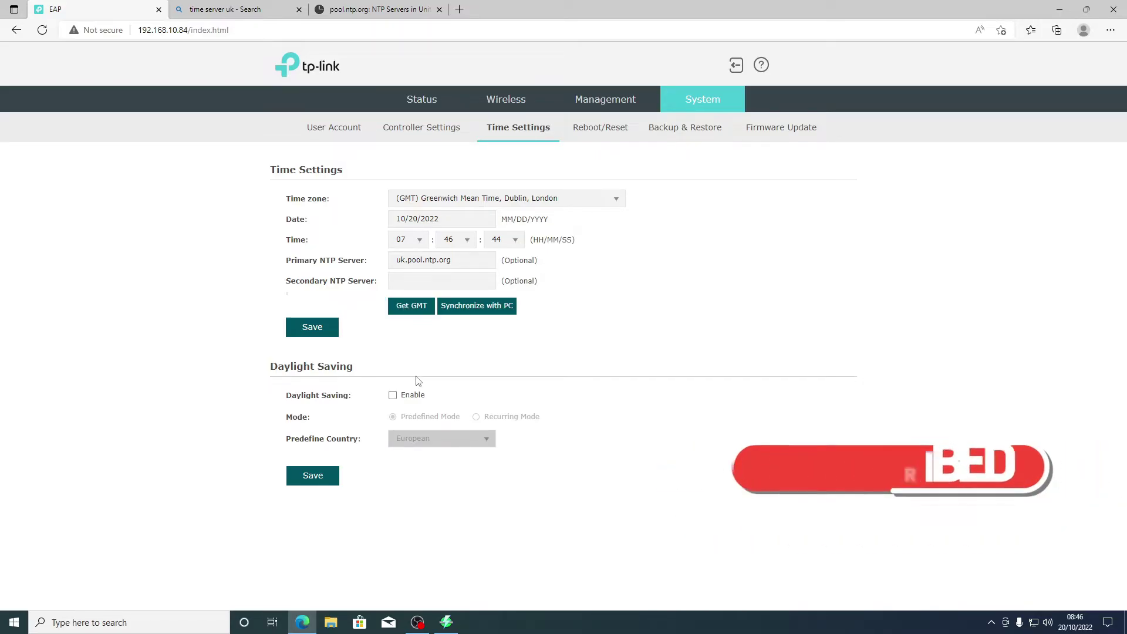
Step: Enable daylight saving, save it, and synchronize the access point clock with the PC
click(393, 397)
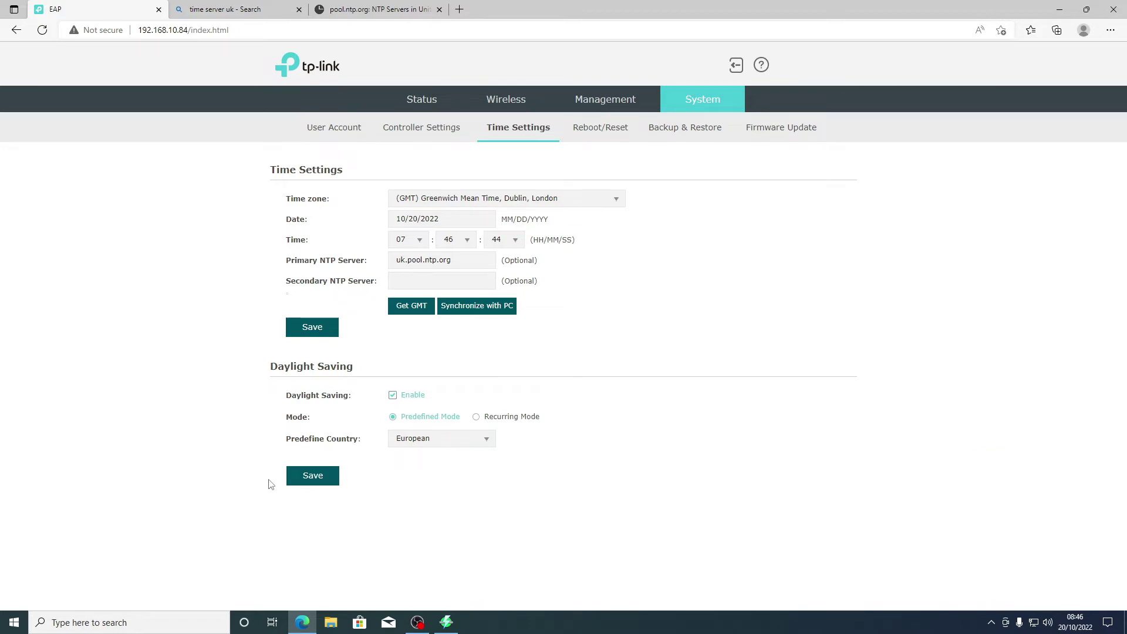
click(314, 480)
click(440, 314)
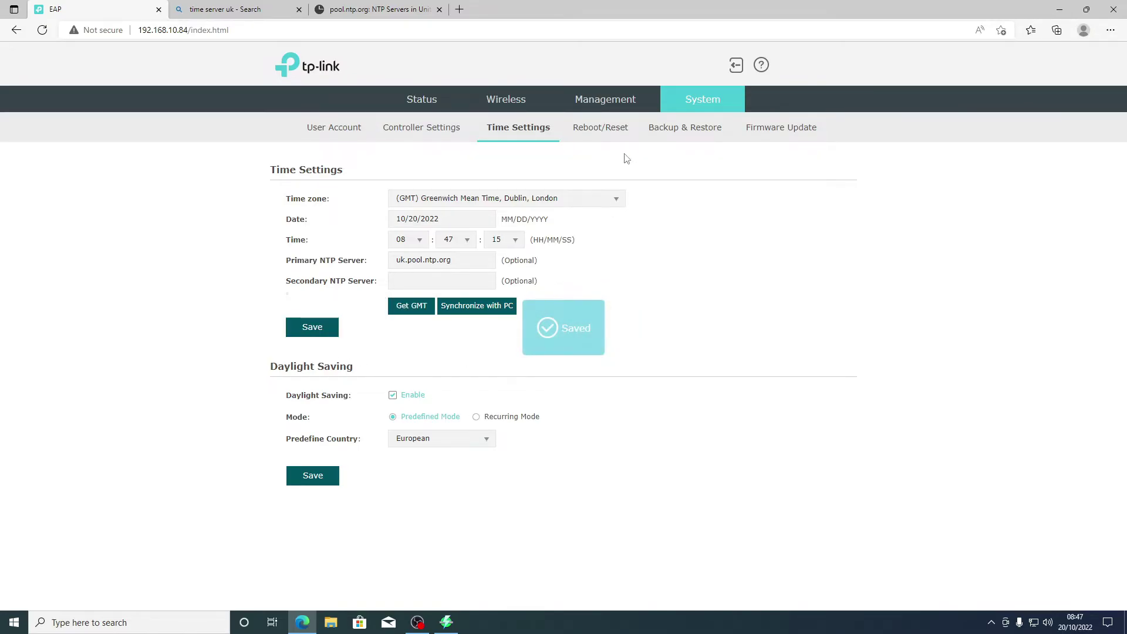
Step: Move through the System tabs Reboot/Reset and Backup & Restore to reach Firmware Update
click(611, 134)
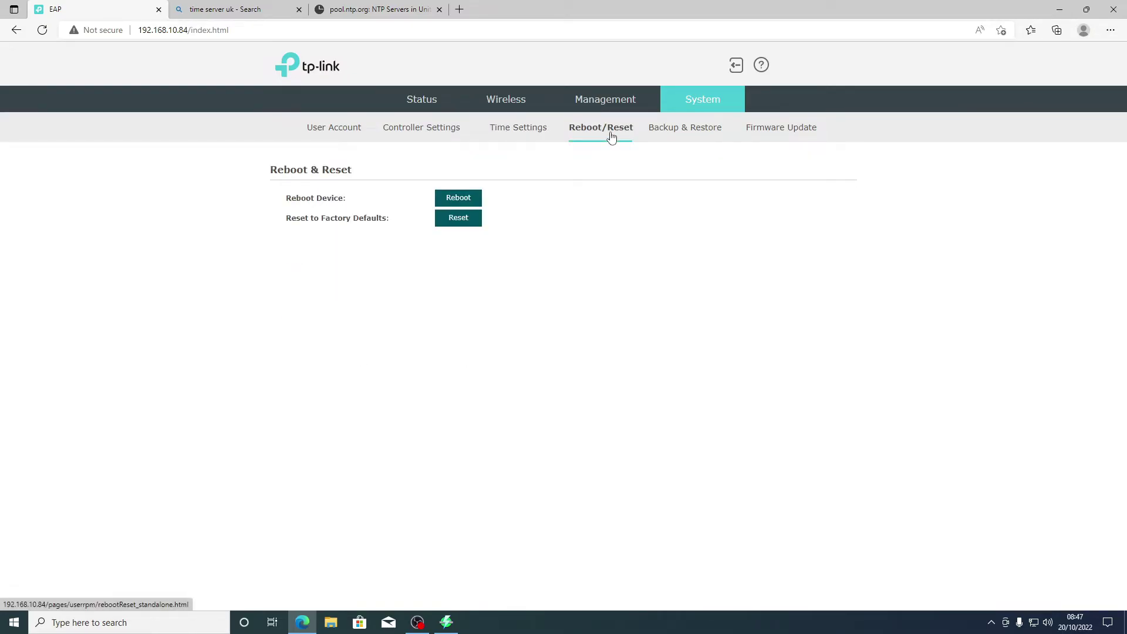
click(683, 130)
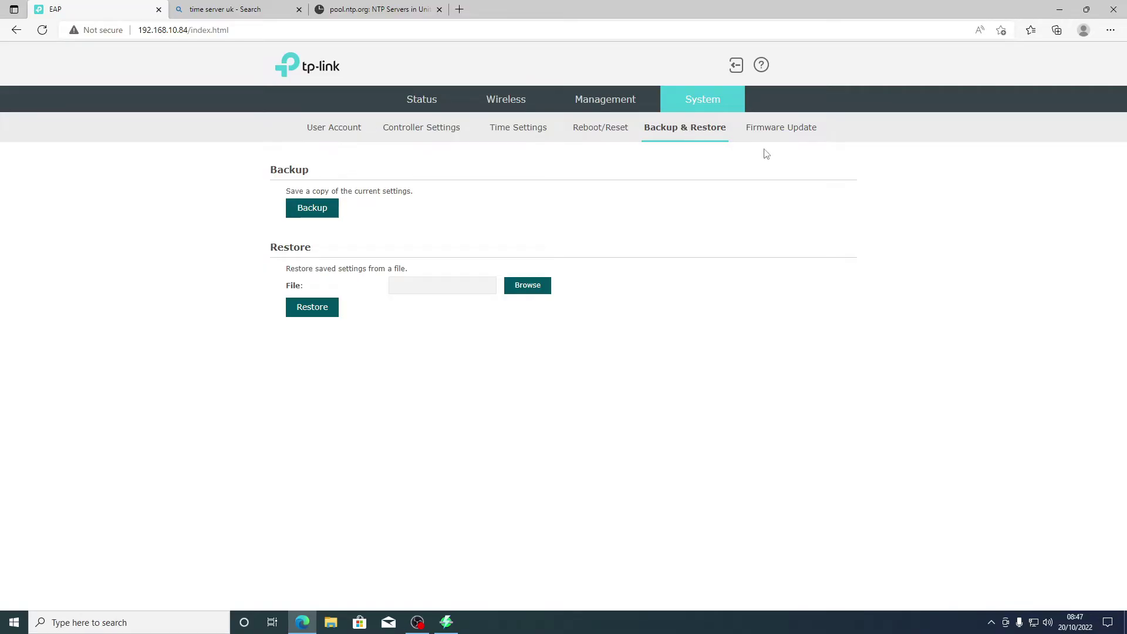
click(781, 134)
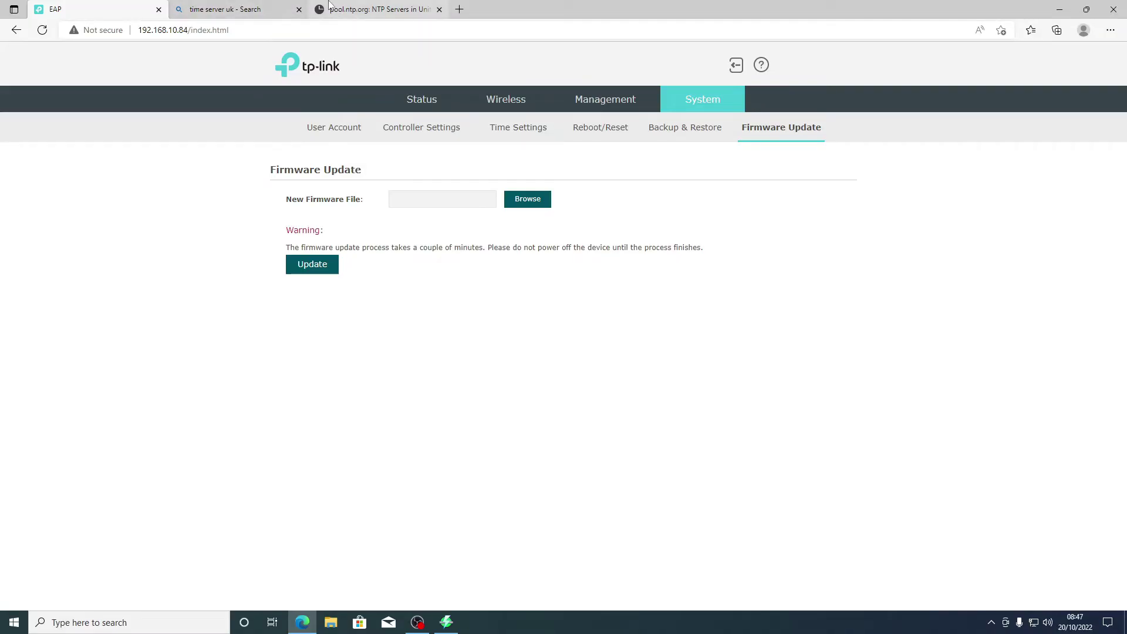
Step: Search Bing for 'tp-link', open the TP-Link UK site and accept its cookies
click(388, 9)
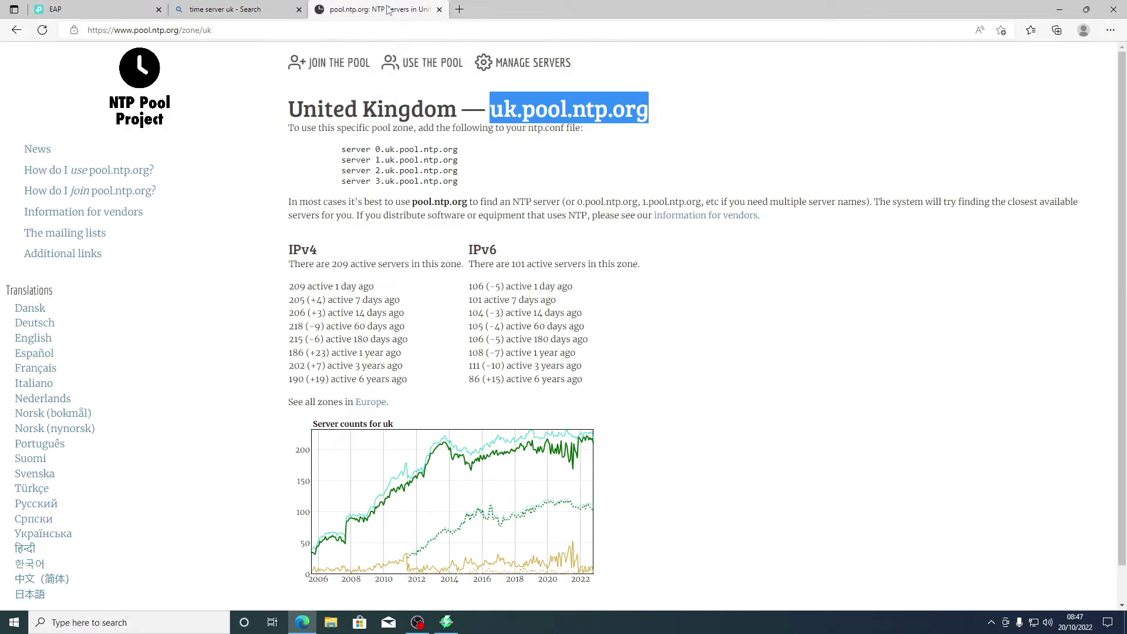
click(277, 25)
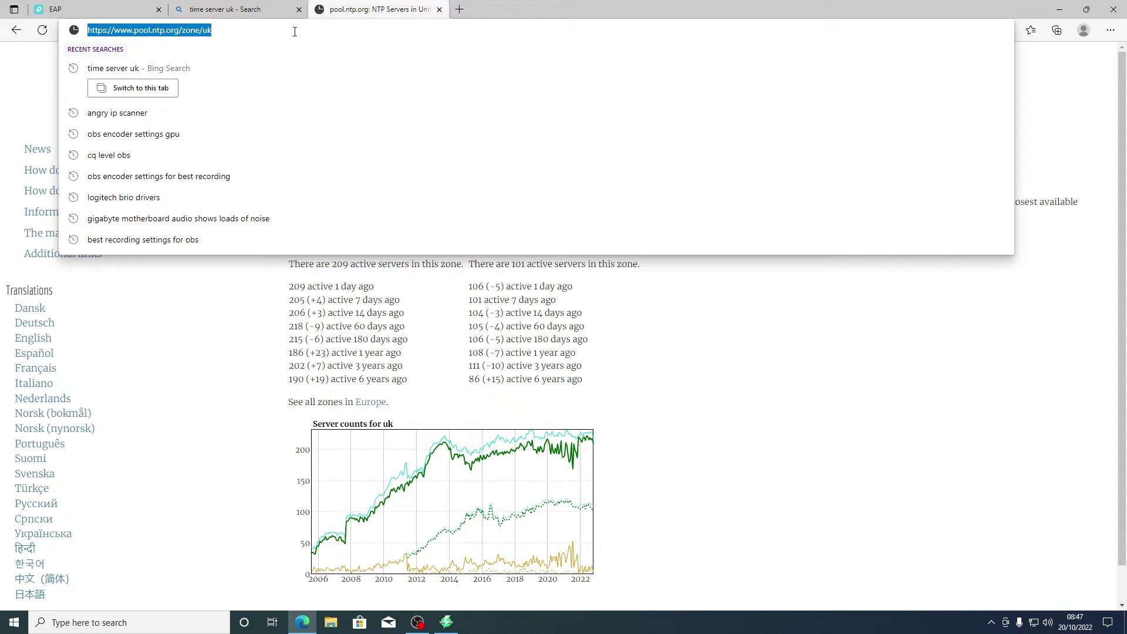
text(tp-link)
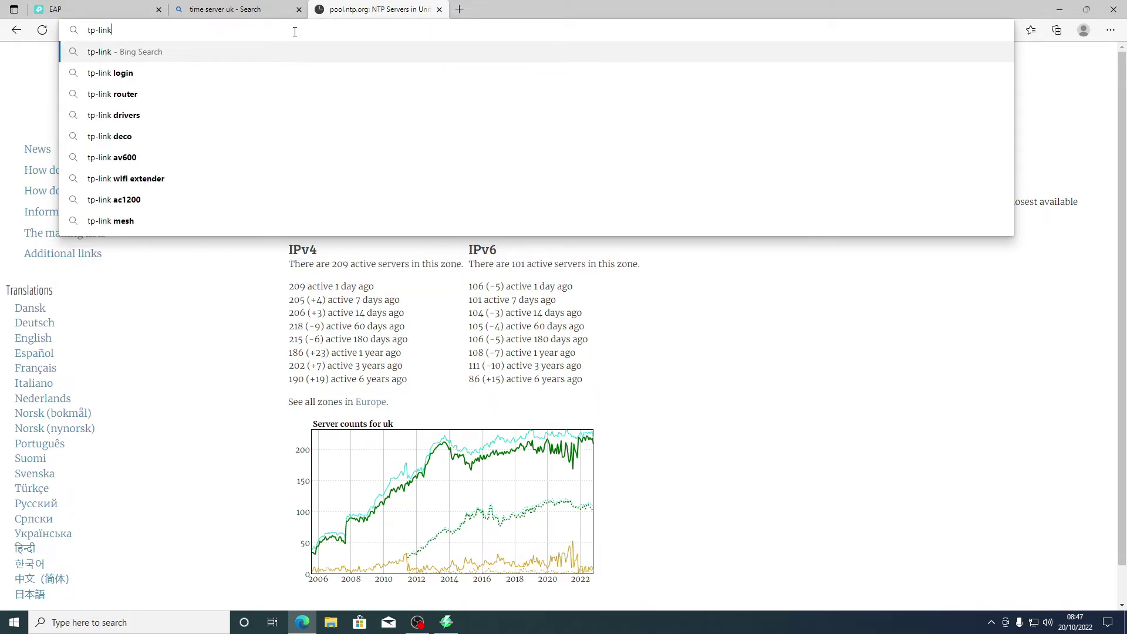
key(Return)
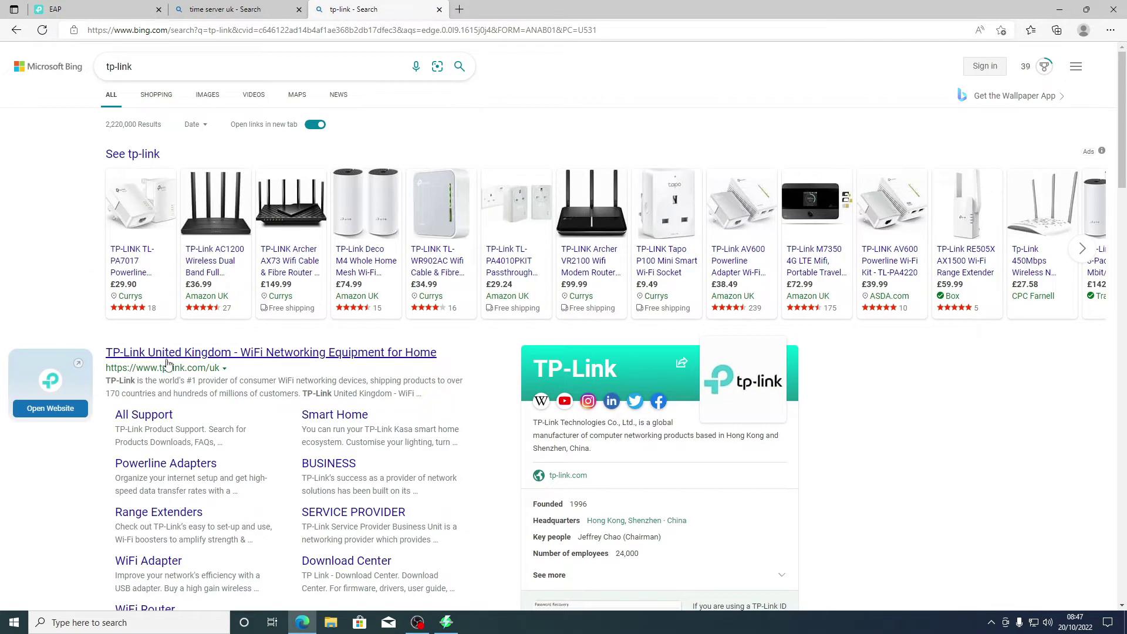
click(167, 353)
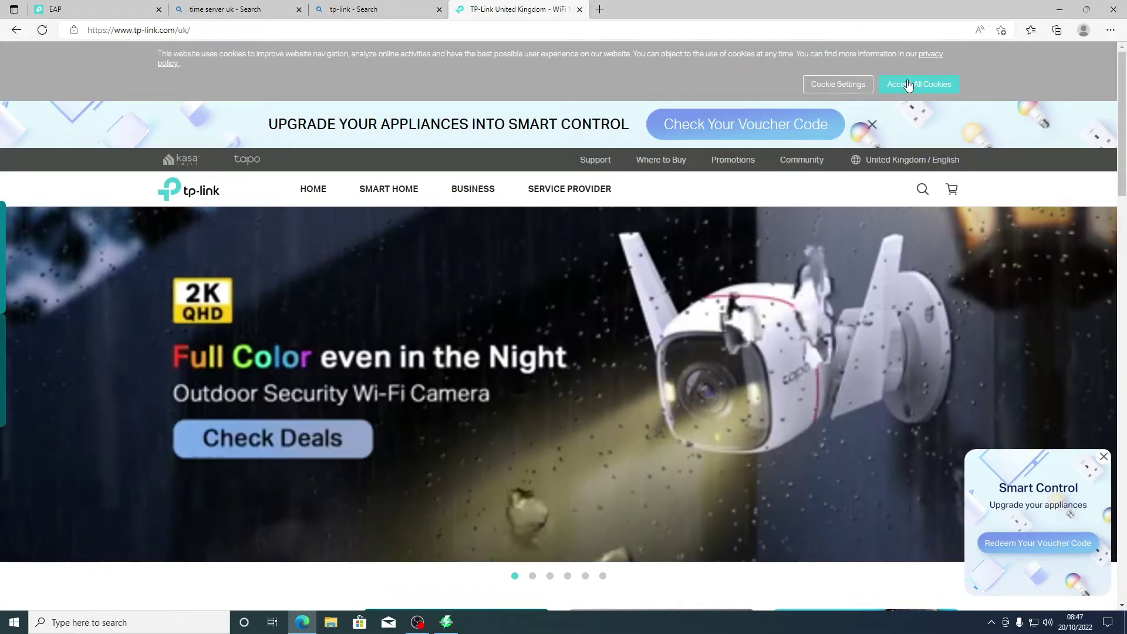
click(909, 85)
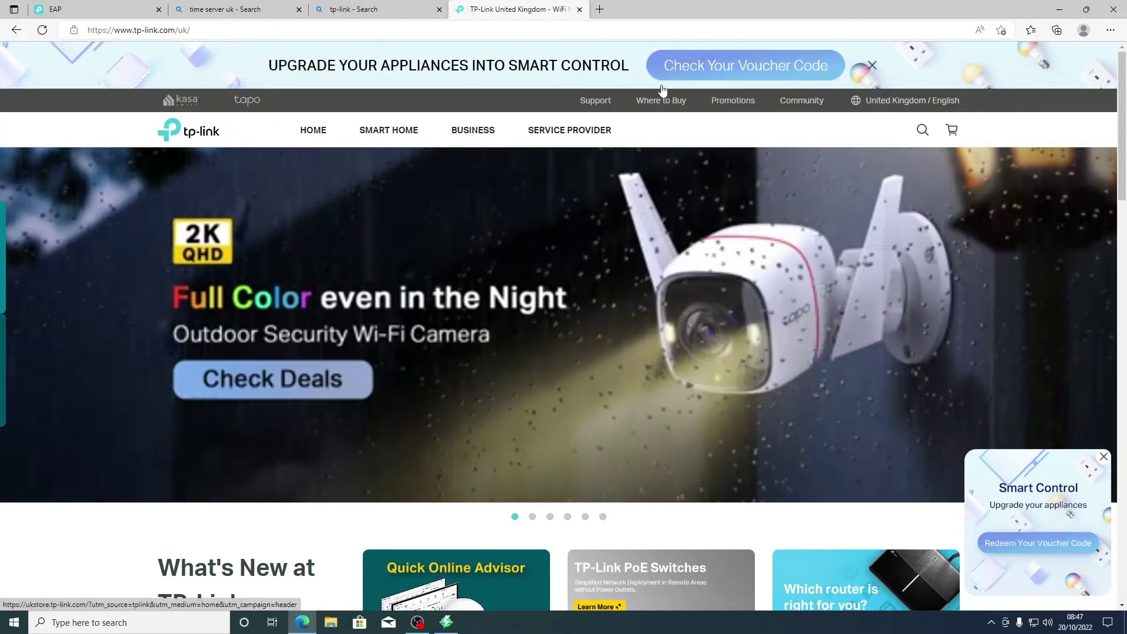
Step: In Support > Download Center, search model number EAP225 and review the matching products
click(596, 101)
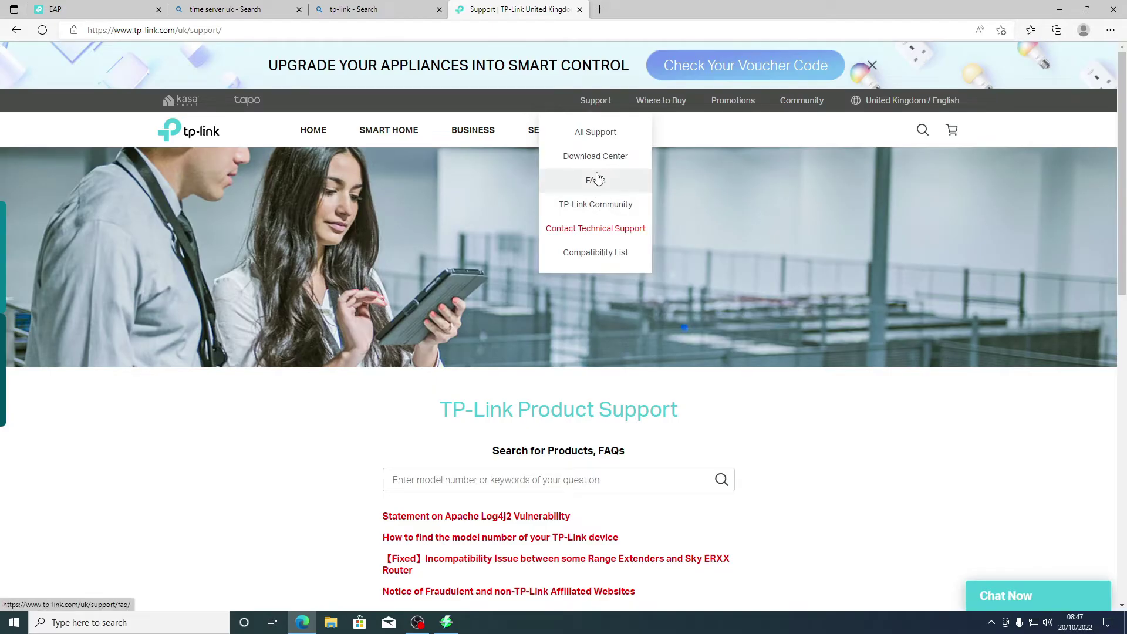
click(596, 164)
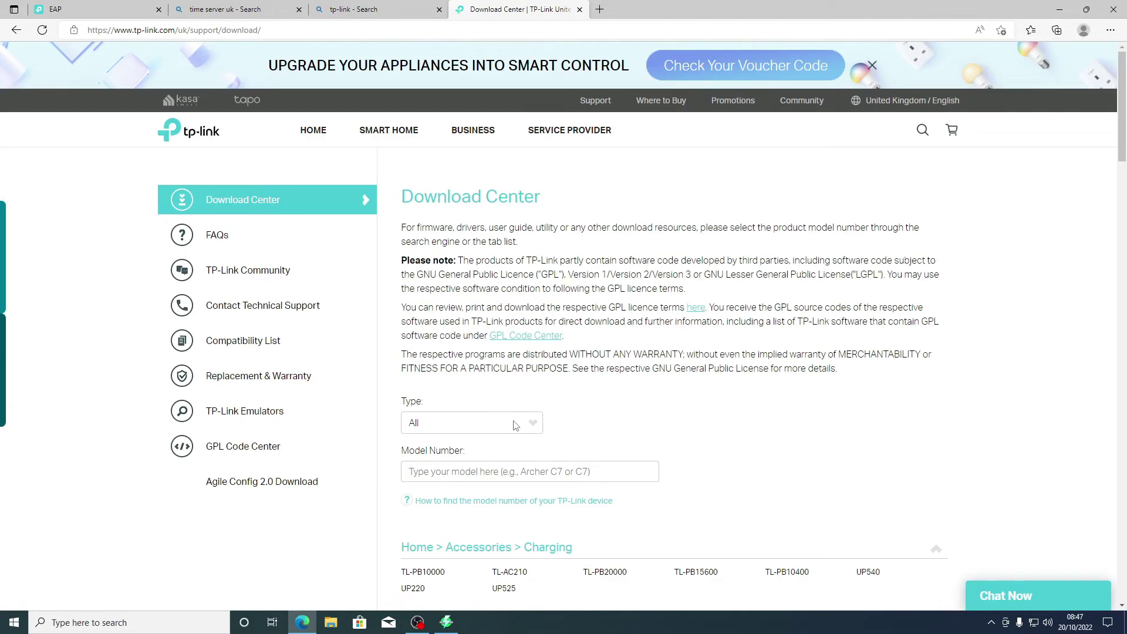
scroll(502, 457, down, 2)
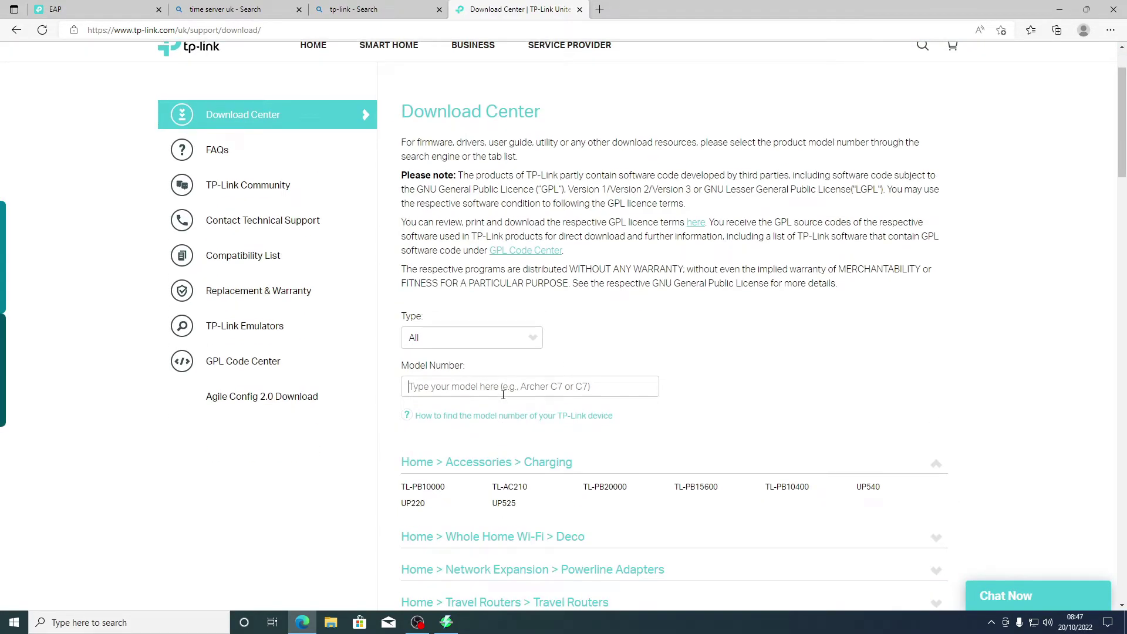
text(EAP225)
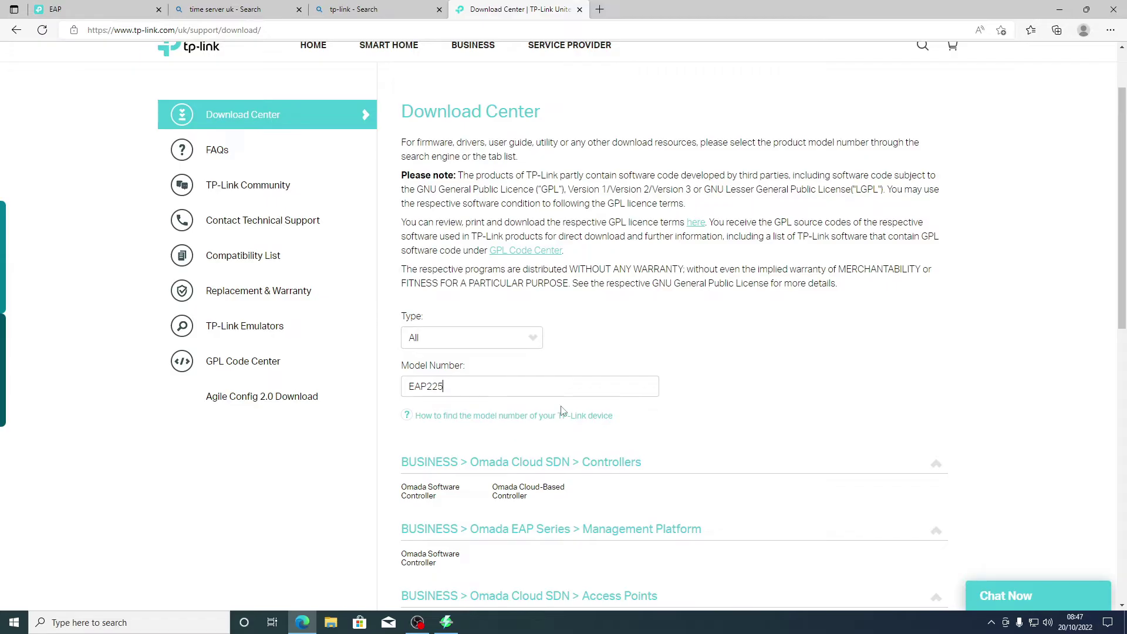
scroll(562, 411, down, 3)
scroll(562, 411, down, 2)
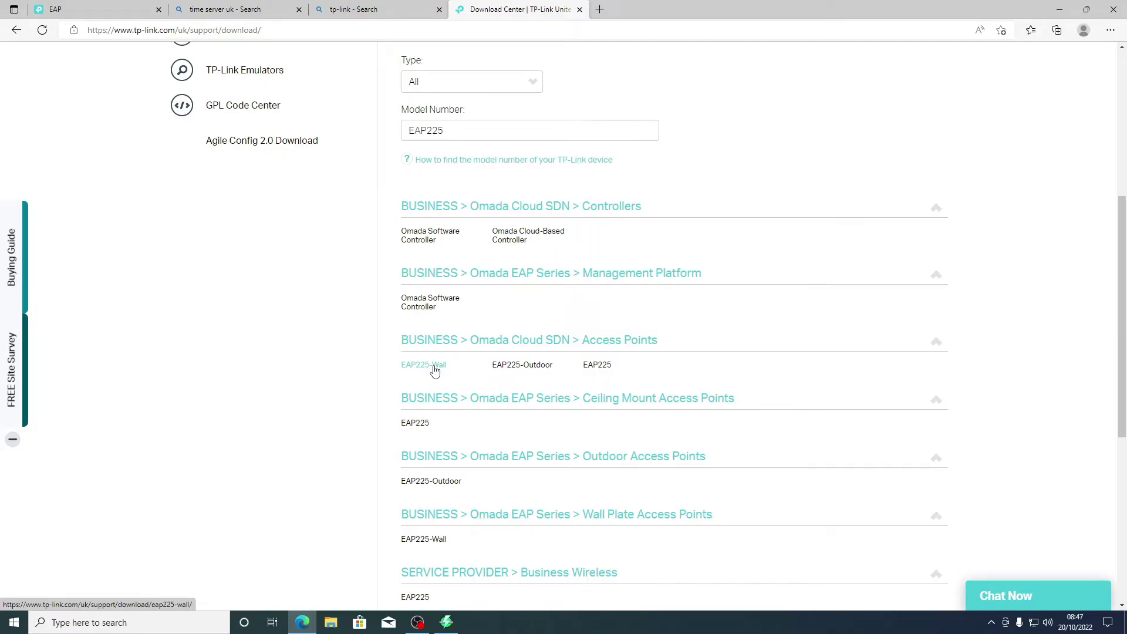
Step: Open the ceiling-mount EAP225 V4 downloads and show its Firmware list, topped by 5.0.8 (2022-08-03)
click(414, 427)
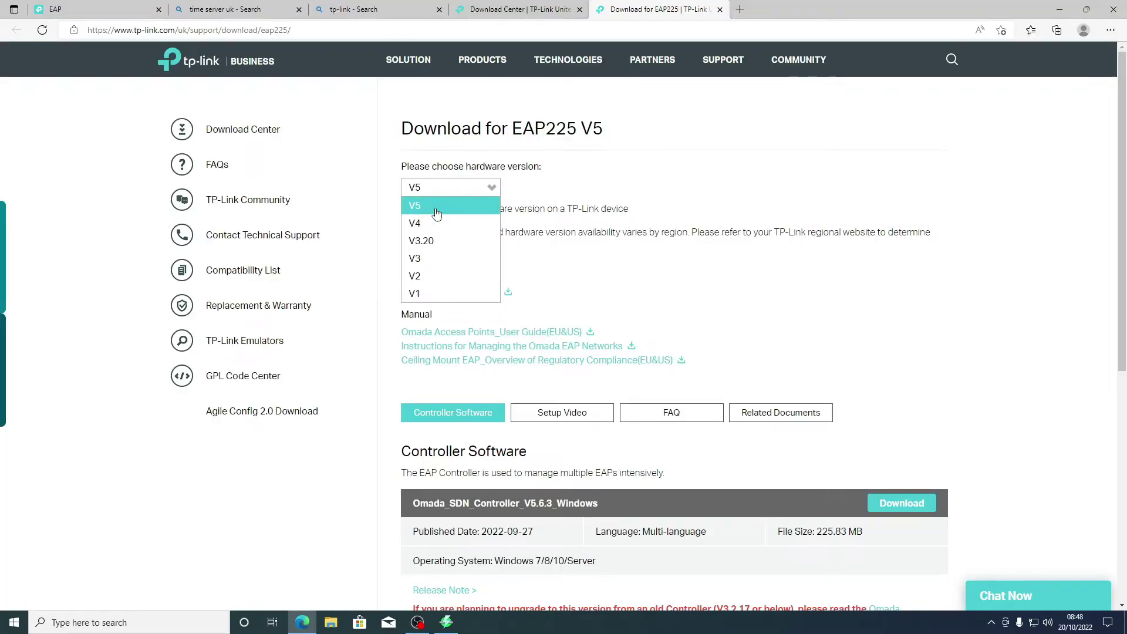
click(434, 223)
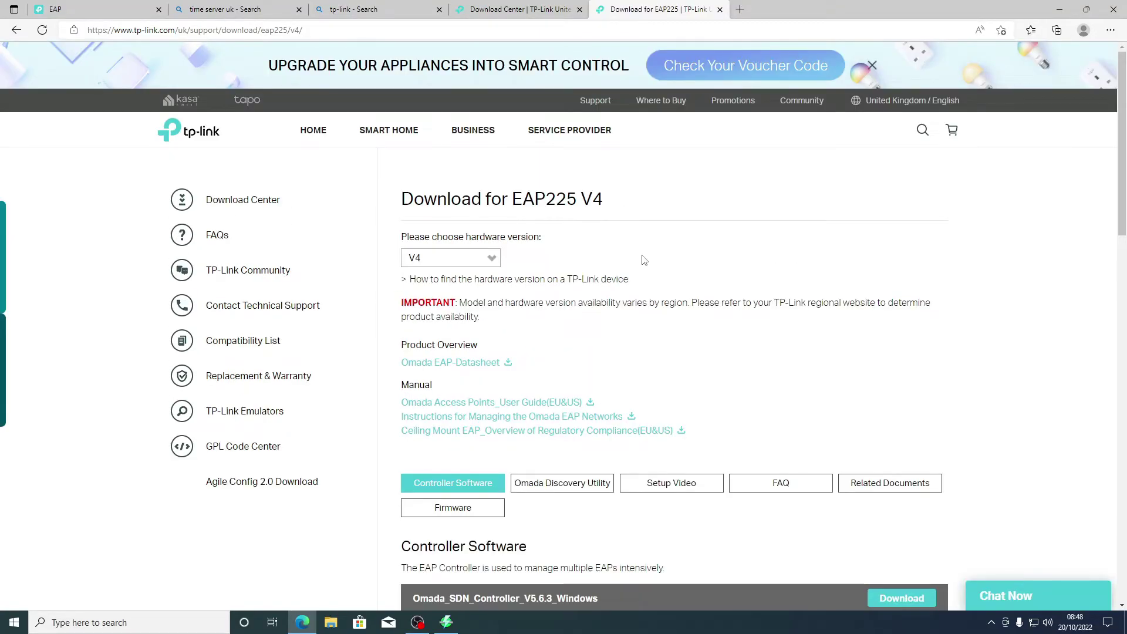
scroll(644, 260, down, 4)
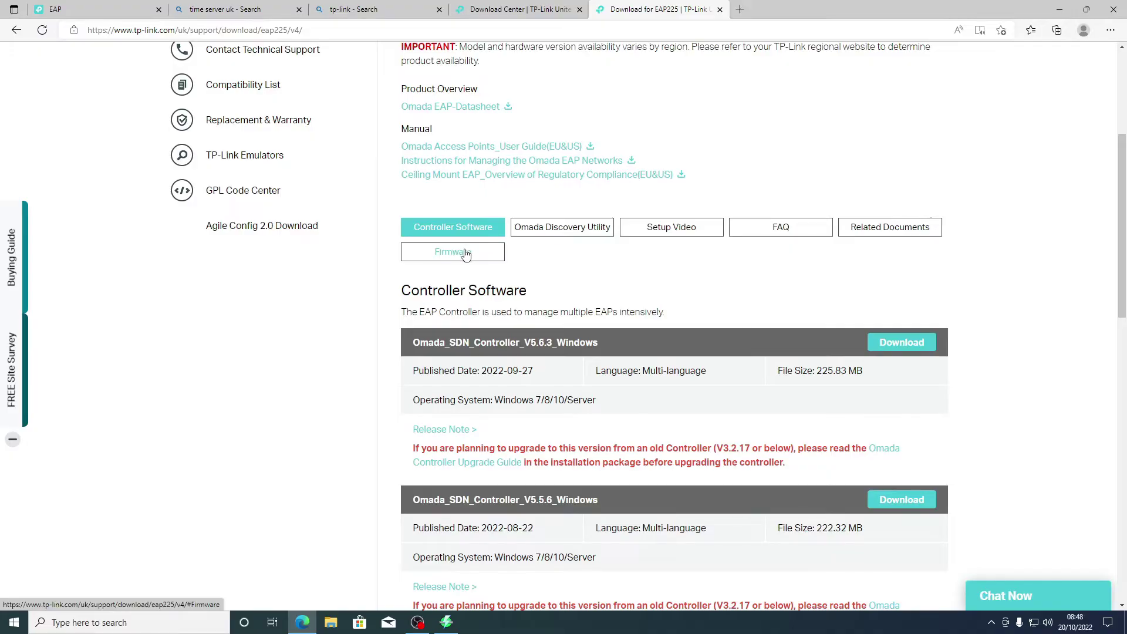
click(466, 252)
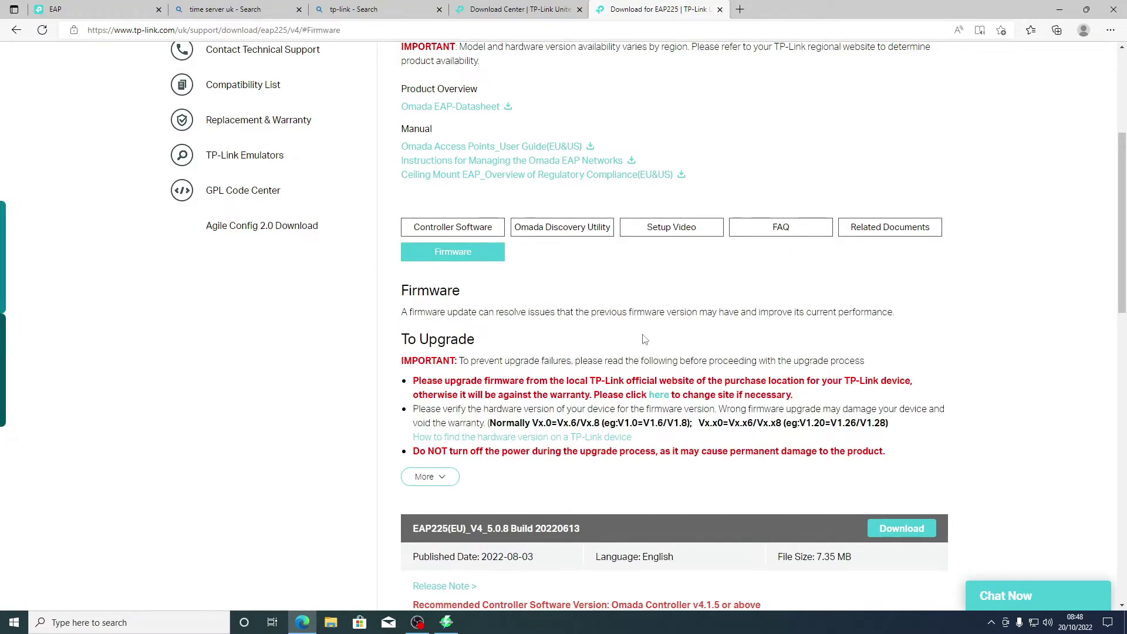
scroll(644, 340, down, 4)
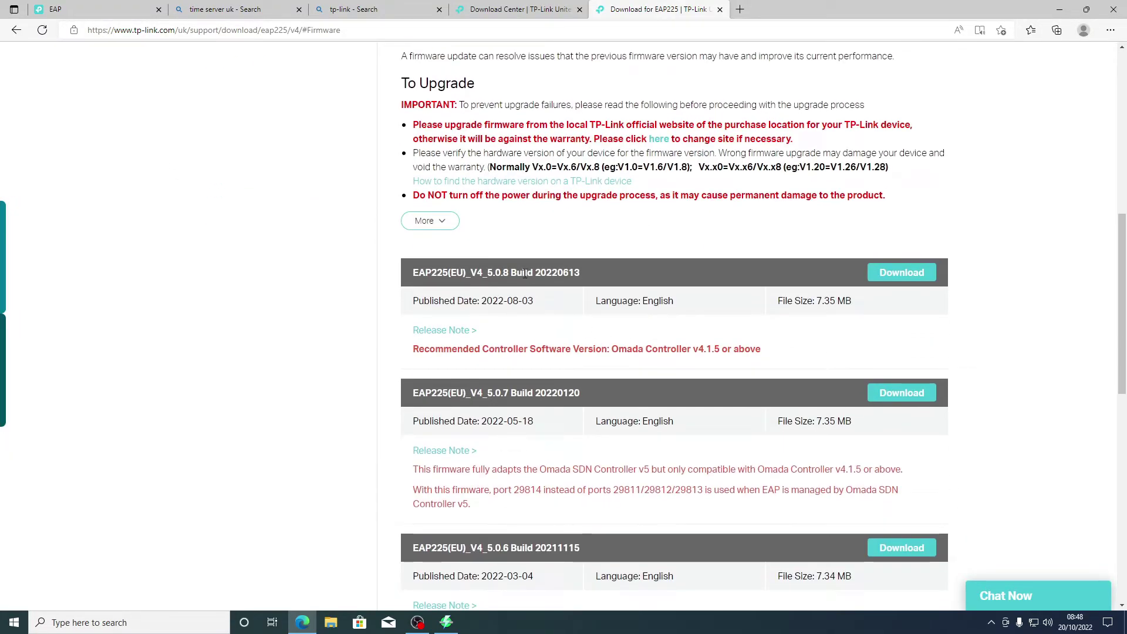
drag(483, 301, 555, 277)
click(544, 308)
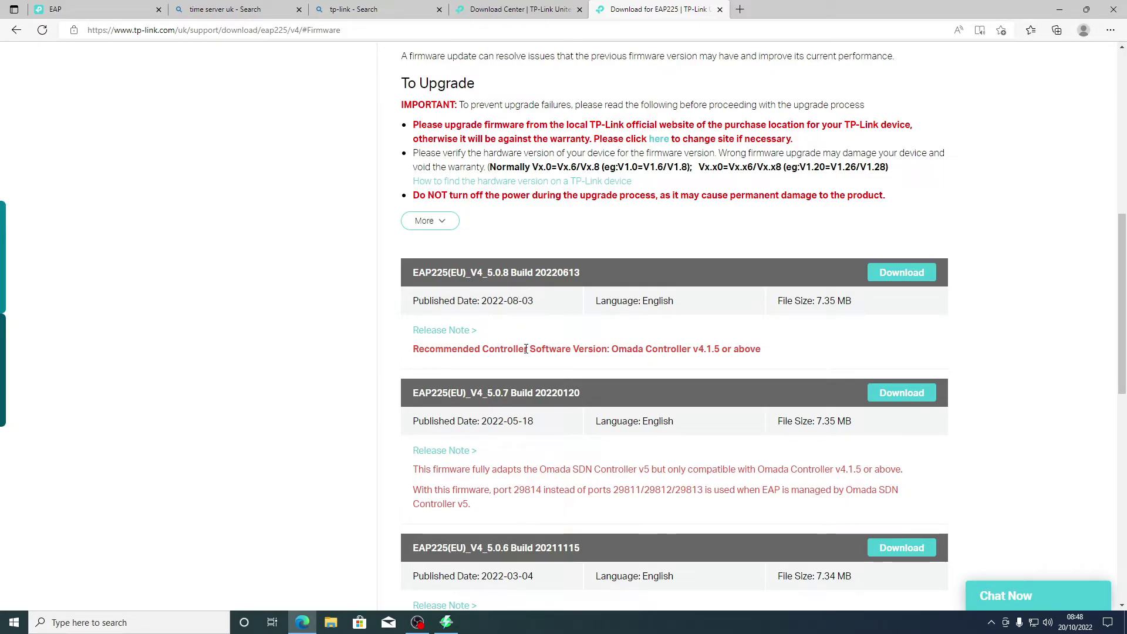
Step: Download the 5.0.8 firmware zip, extract all its files into Downloads, and return to the EAP tab
click(901, 277)
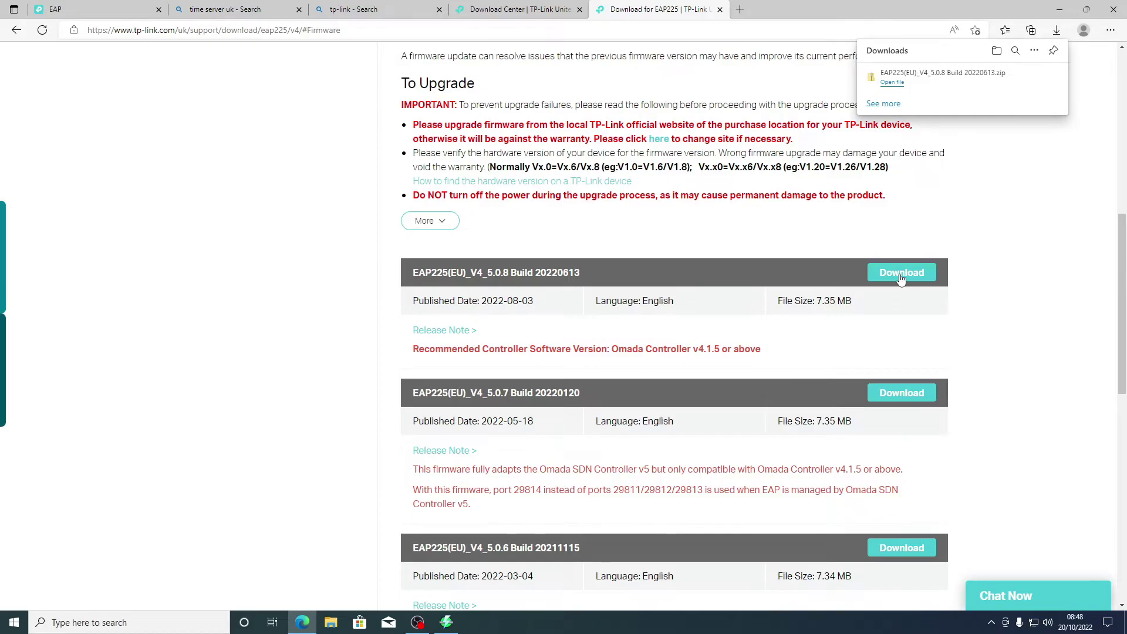
click(887, 86)
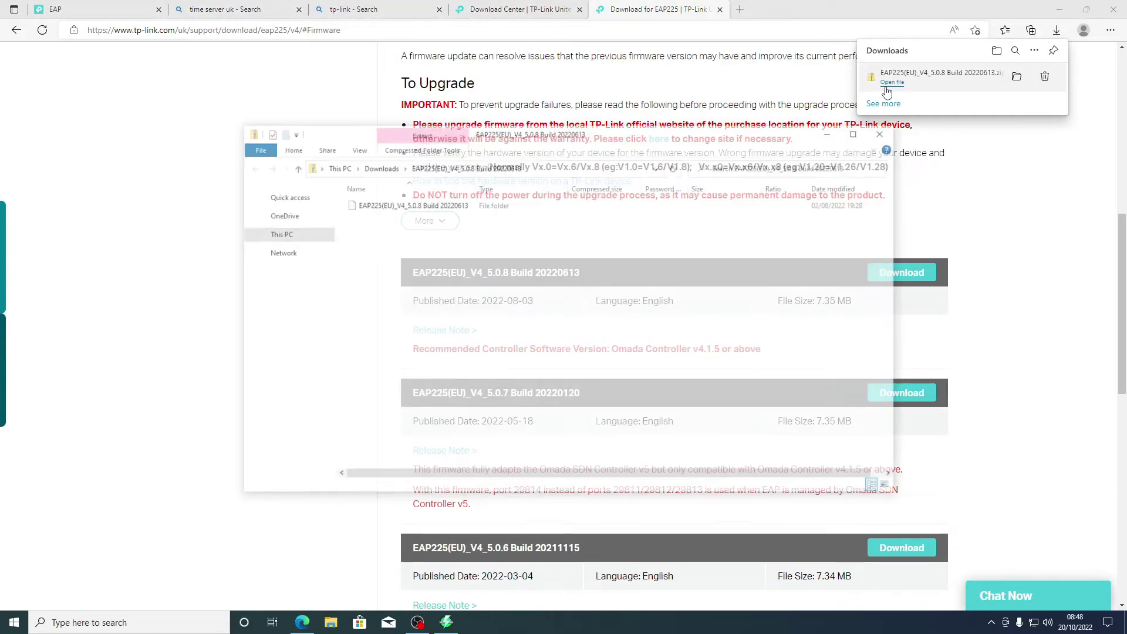
click(420, 133)
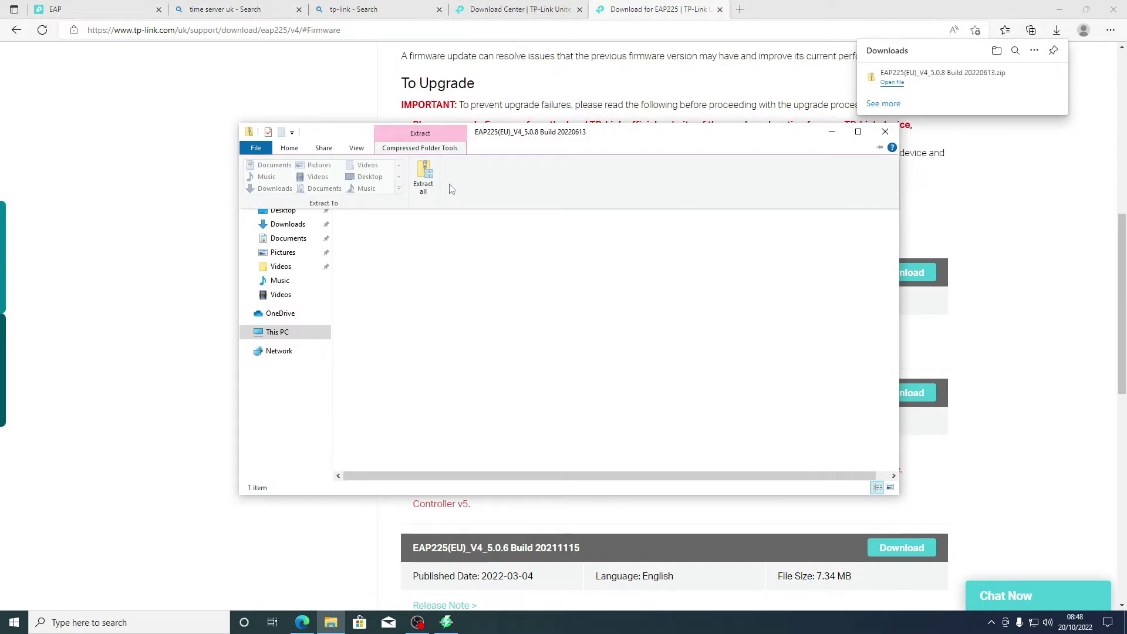
click(423, 179)
click(678, 423)
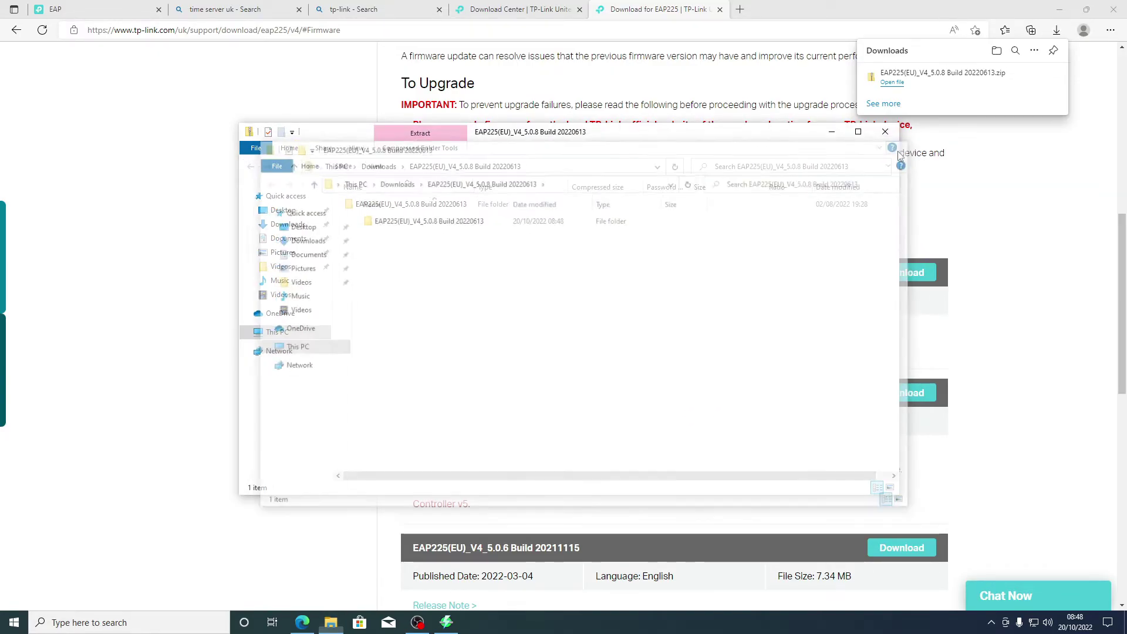
click(893, 129)
click(78, 7)
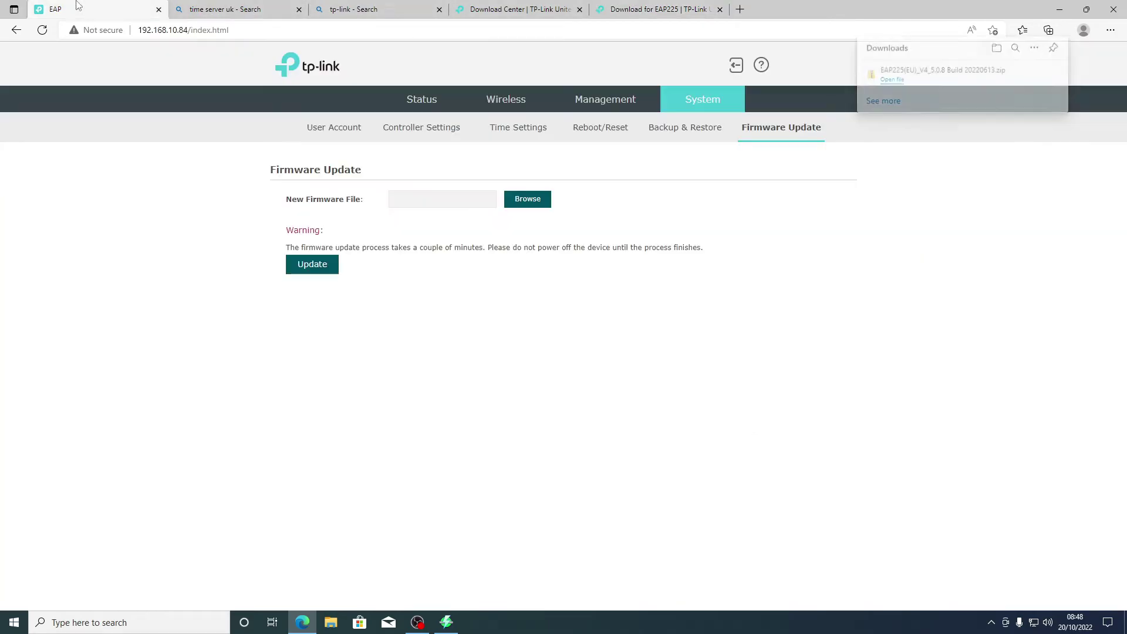
click(527, 200)
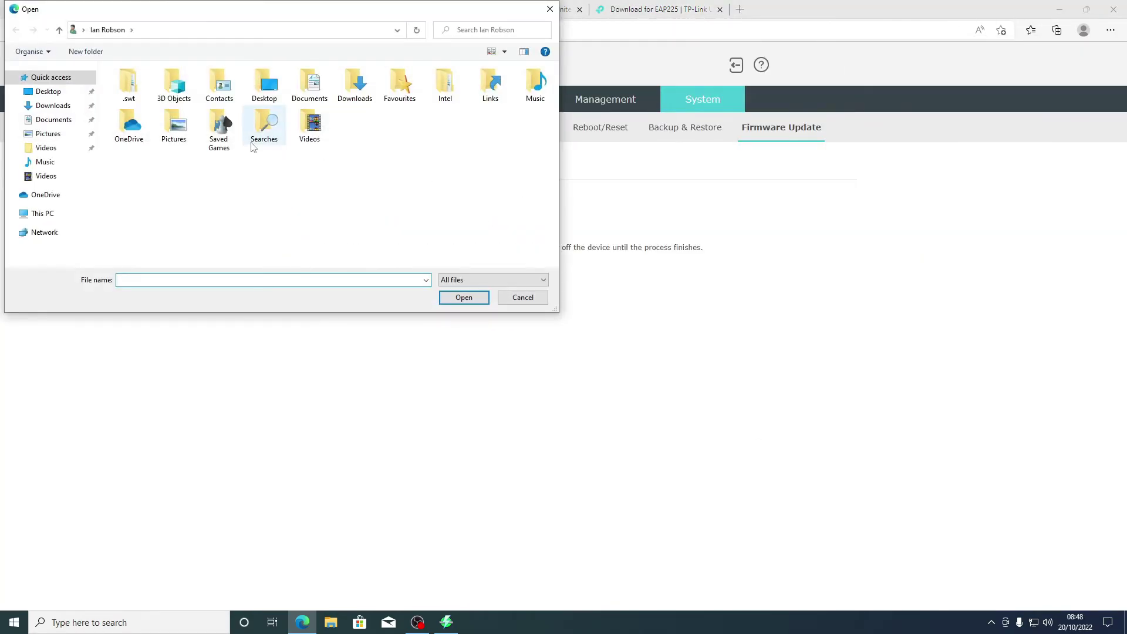
click(517, 297)
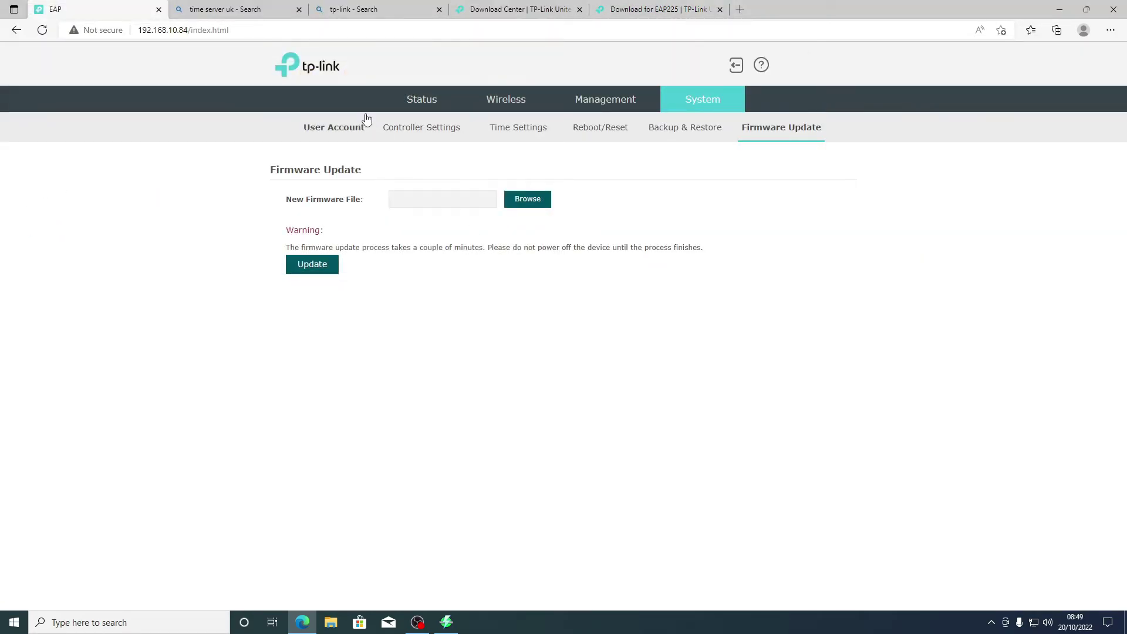
click(416, 106)
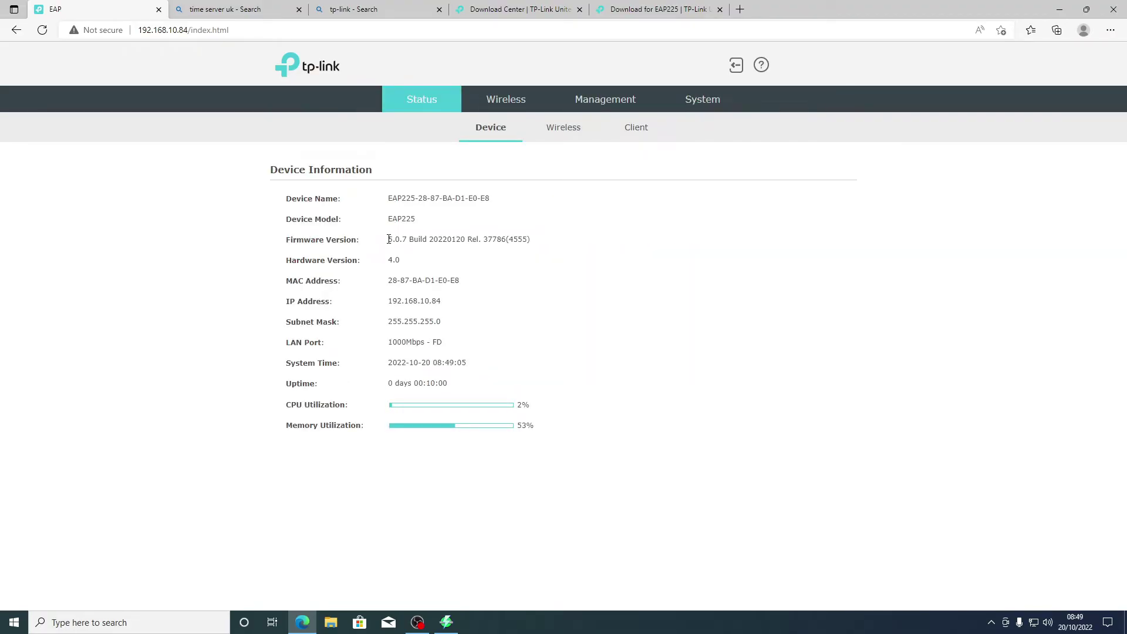
click(657, 8)
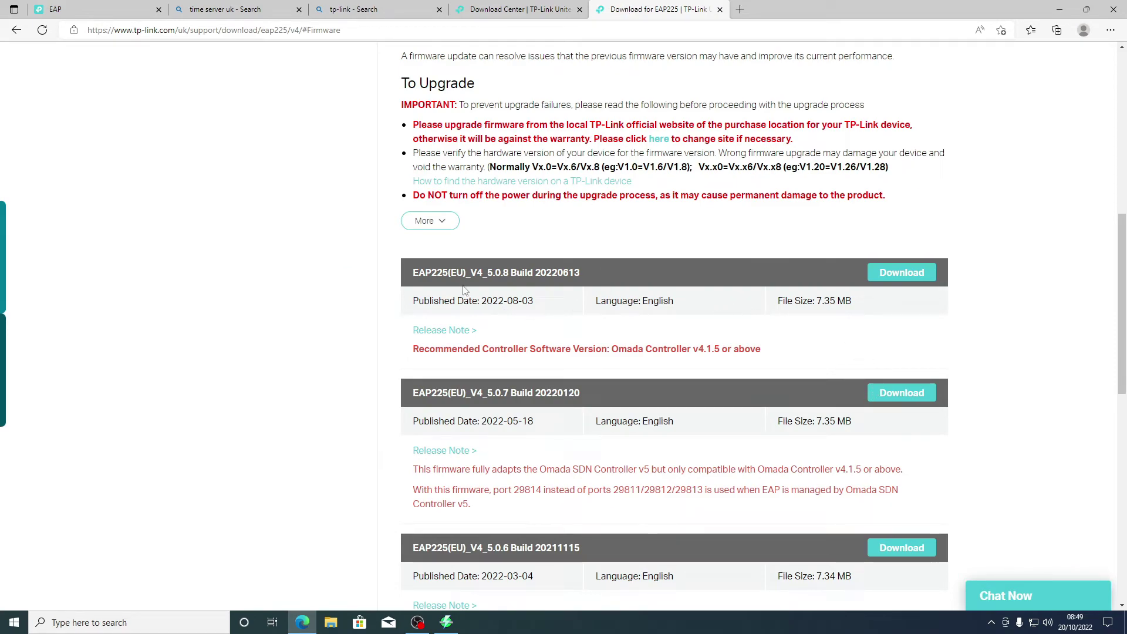
key(ctrl+1)
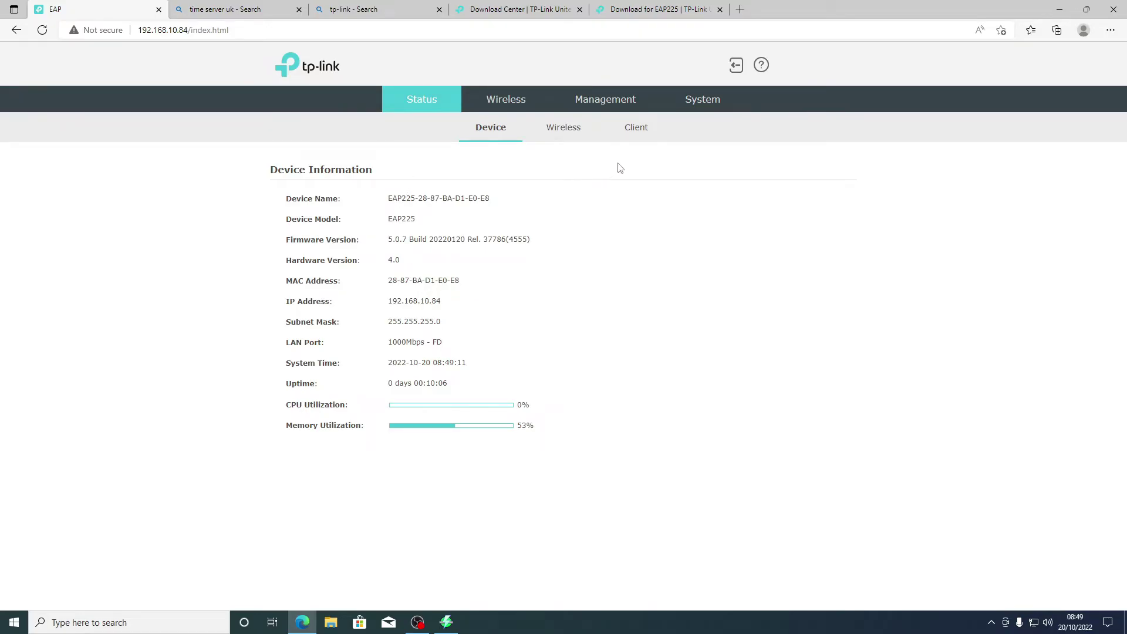
click(710, 101)
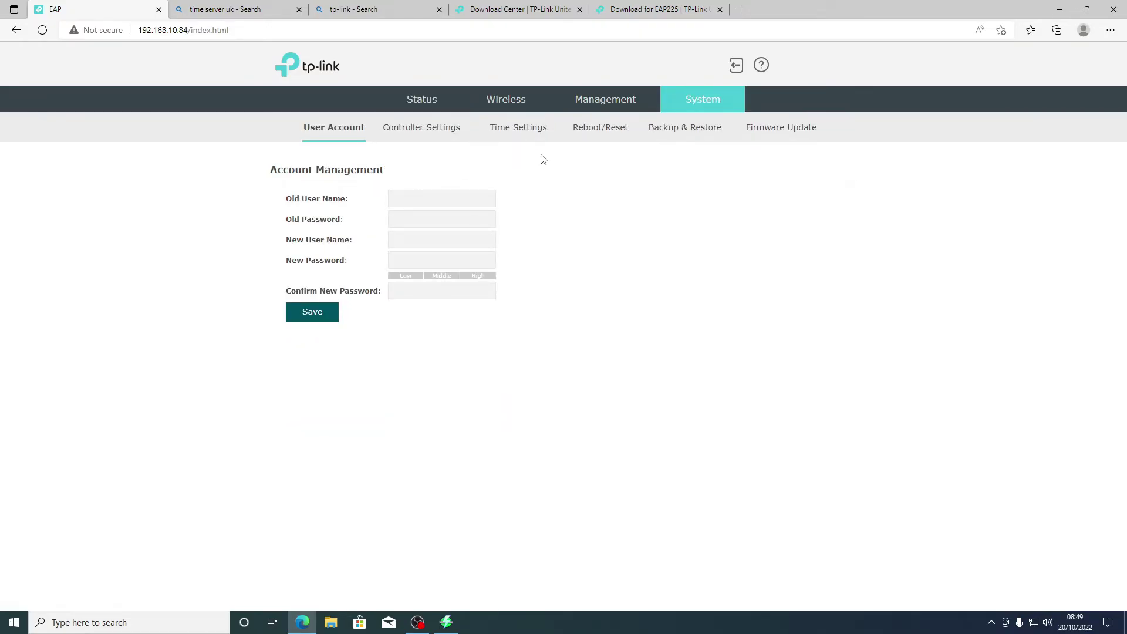
Step: Browse the extracted Downloads folders and choose the 5.0.8 firmware BIN file for upload
click(775, 140)
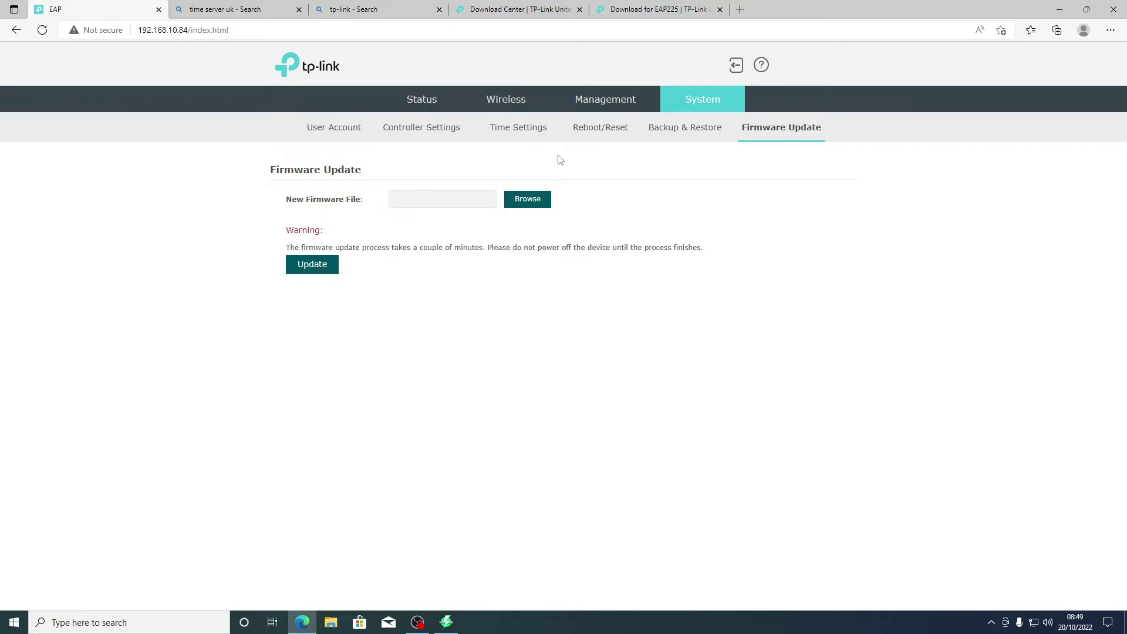
click(527, 199)
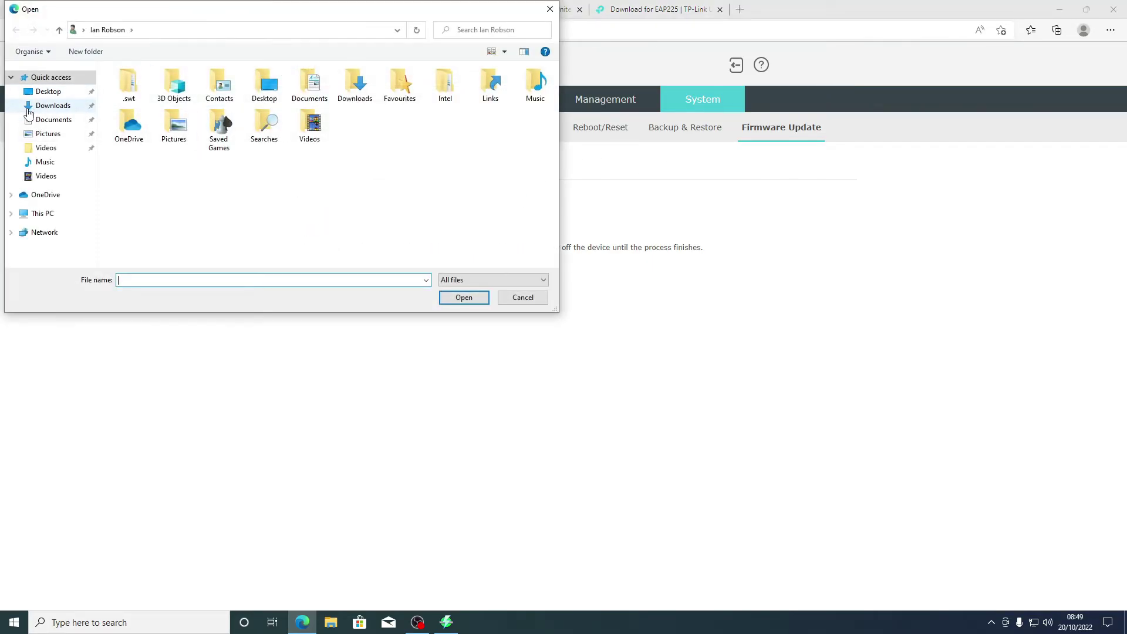
click(35, 106)
double_click(143, 127)
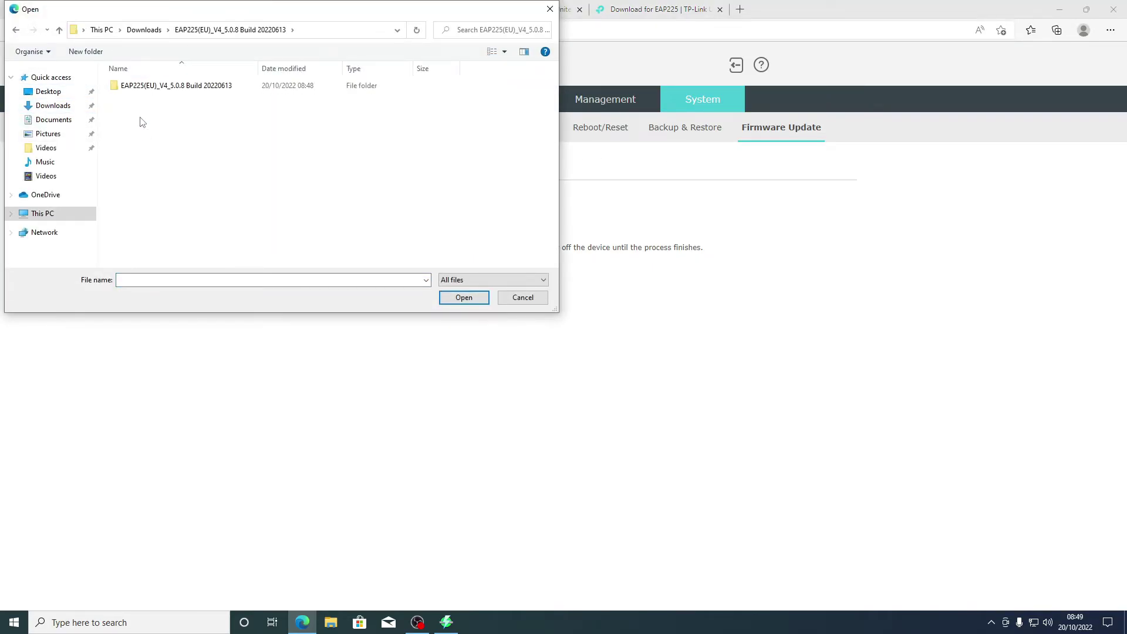
double_click(149, 88)
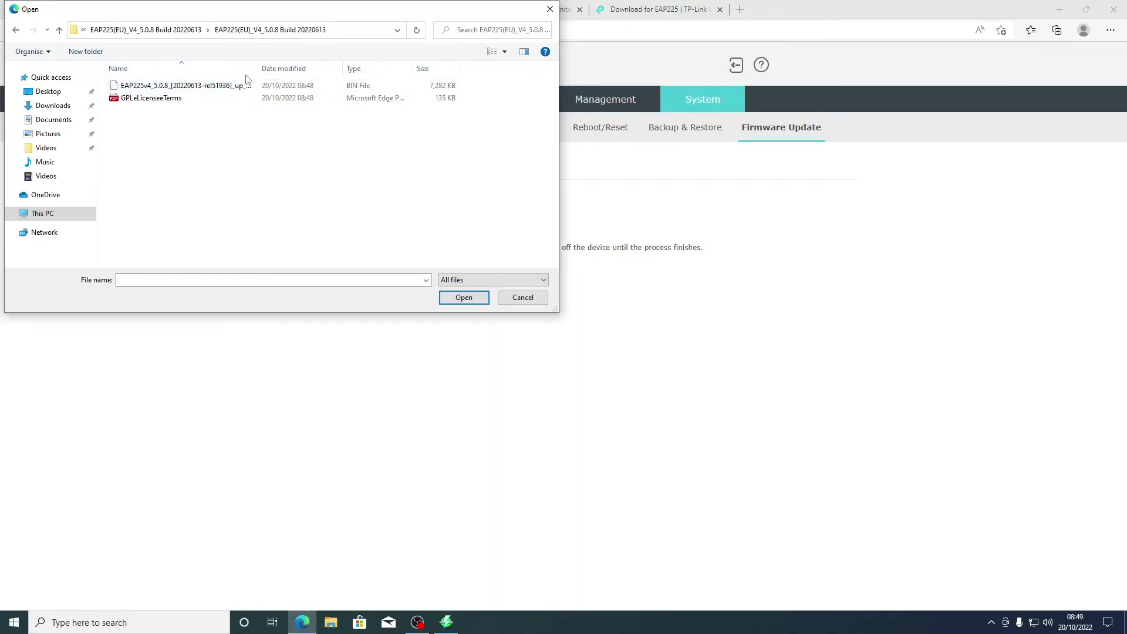
drag(258, 68, 303, 68)
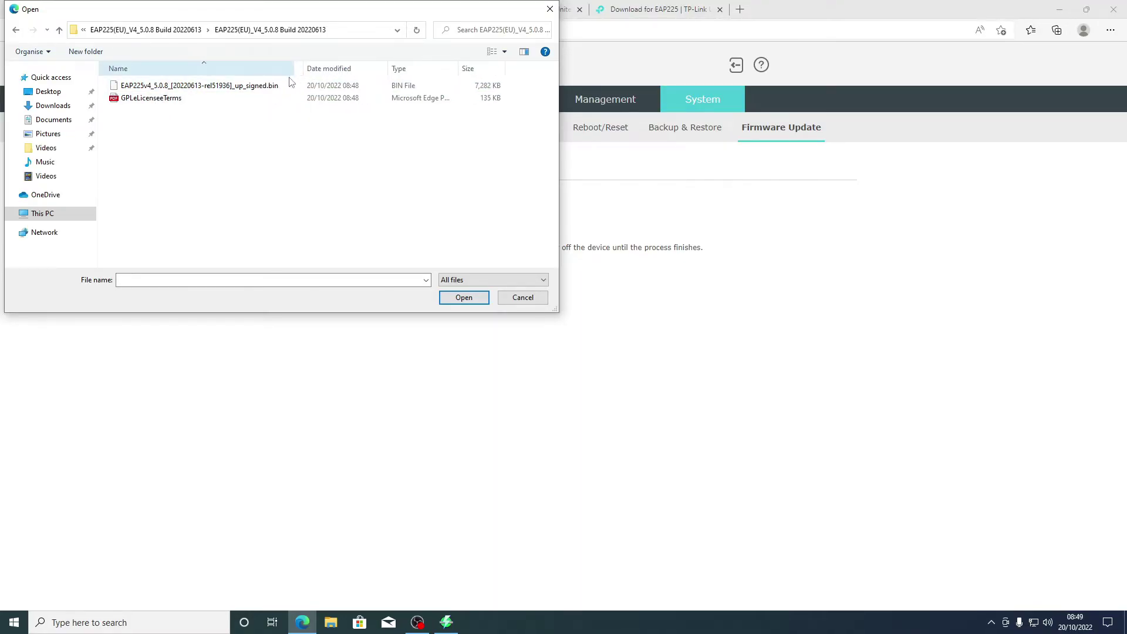
click(216, 87)
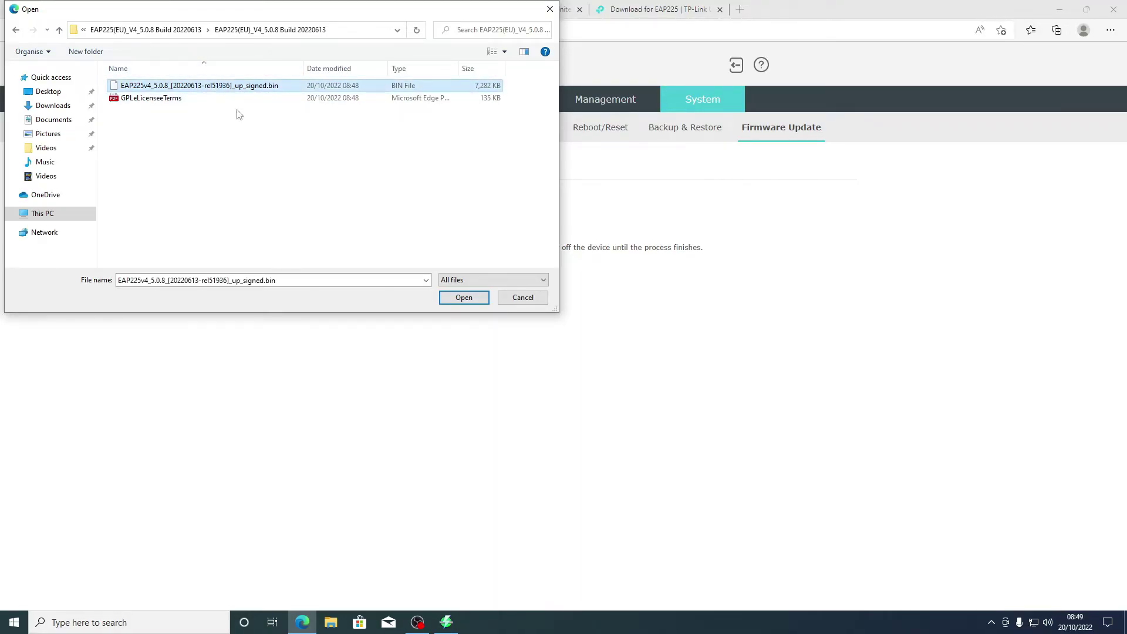
click(463, 298)
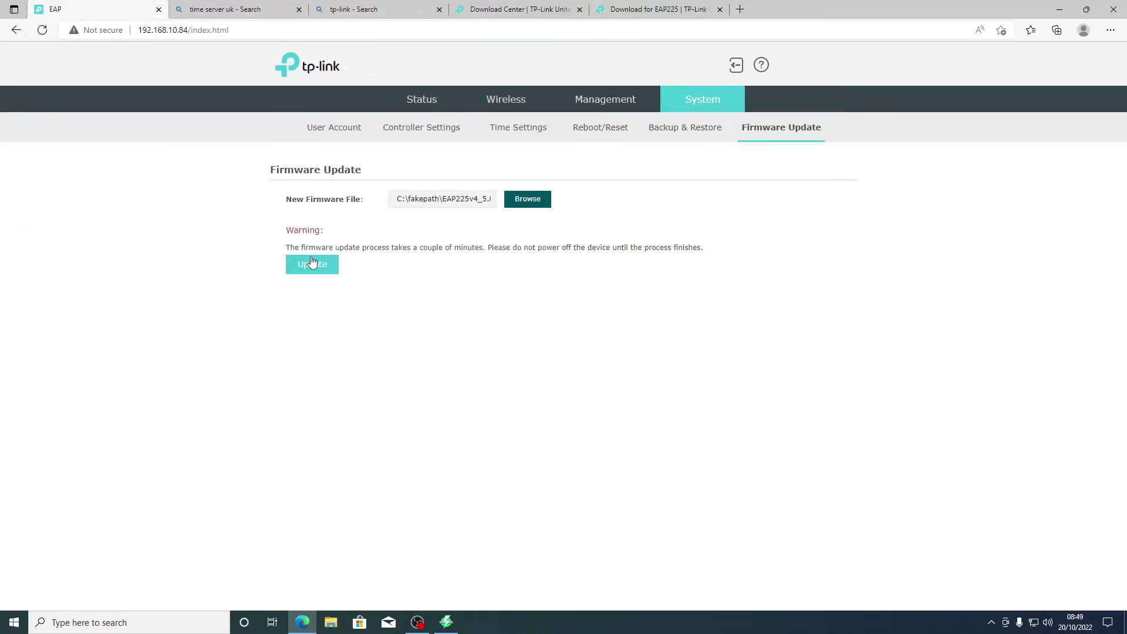
Step: Start the firmware update and confirm it, letting the access point restart
click(317, 269)
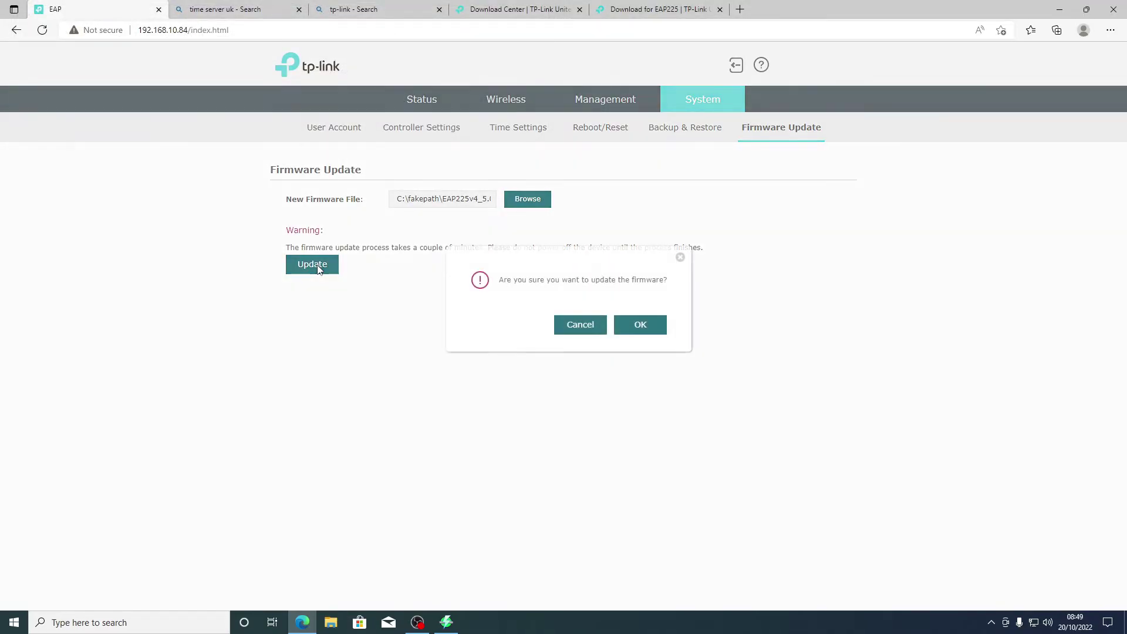
click(652, 331)
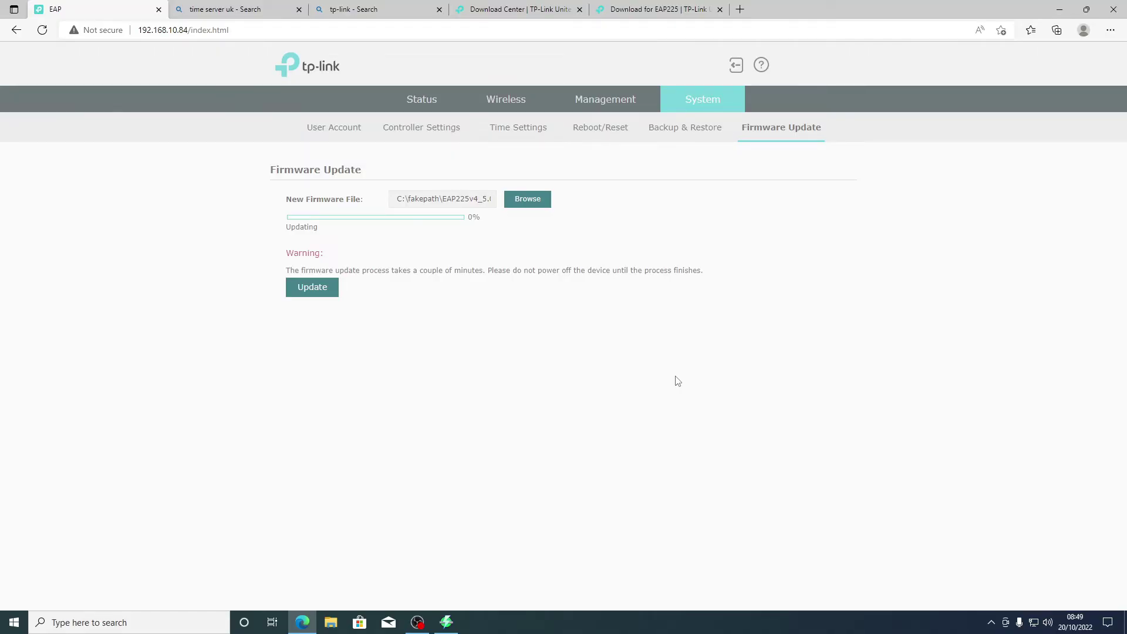
mouse_move(416, 623)
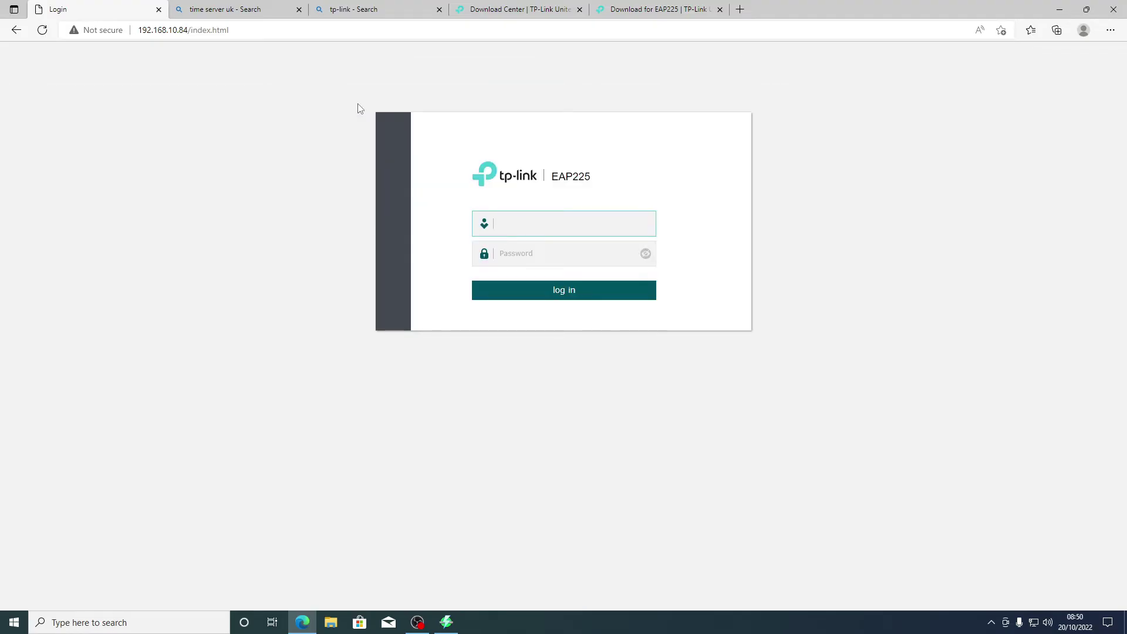
Step: Log back in to the EAP225 with the username and password
text(admin)
key(Return)
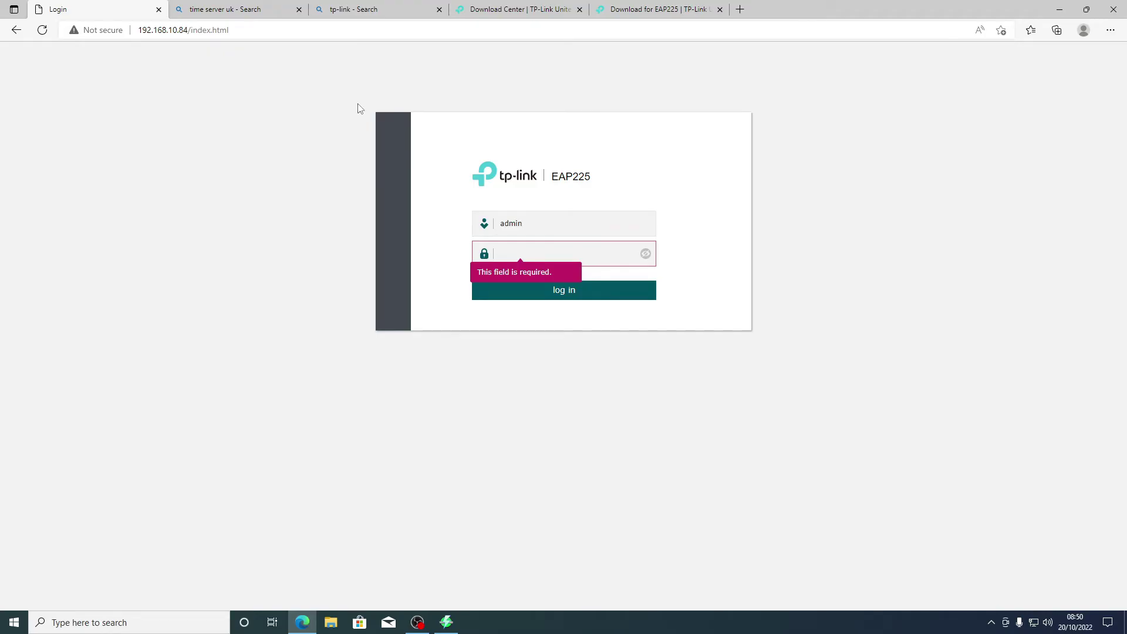
text(adm)
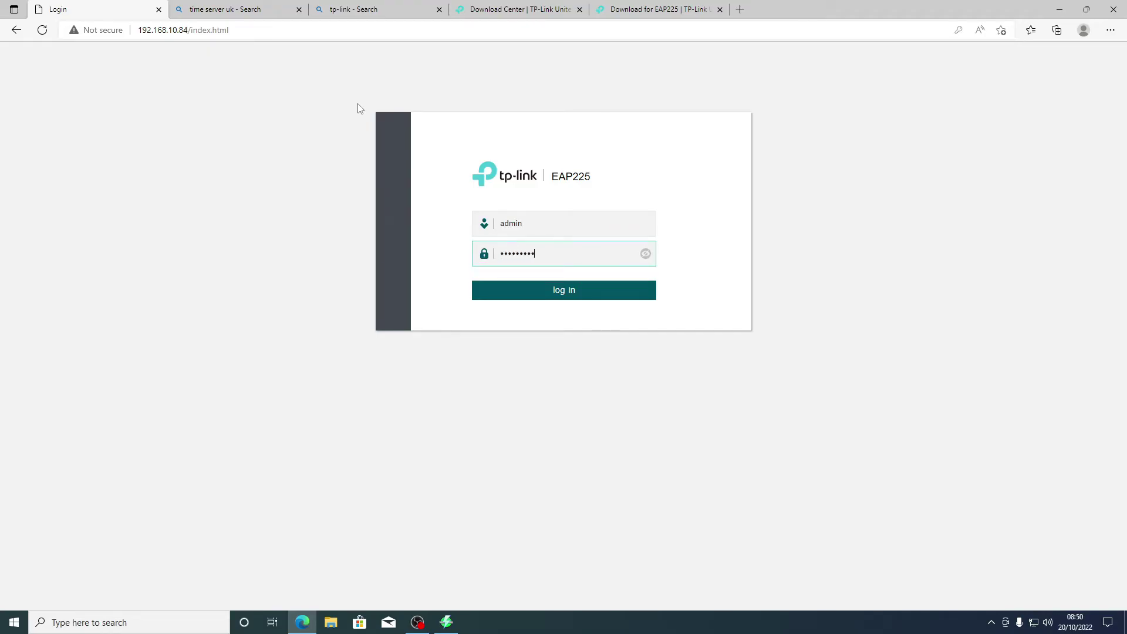
key(Return)
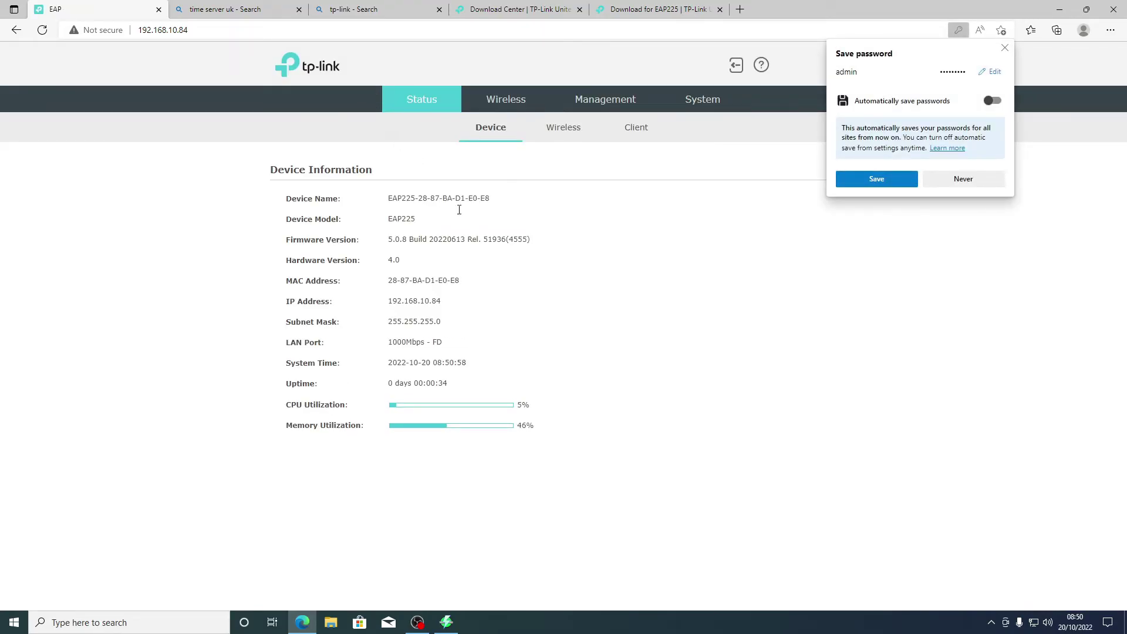
Step: Verify firmware version 5.0.8 on Status and open the wireless status listing the test SSIDs
drag(387, 237, 413, 238)
click(420, 239)
key(Escape)
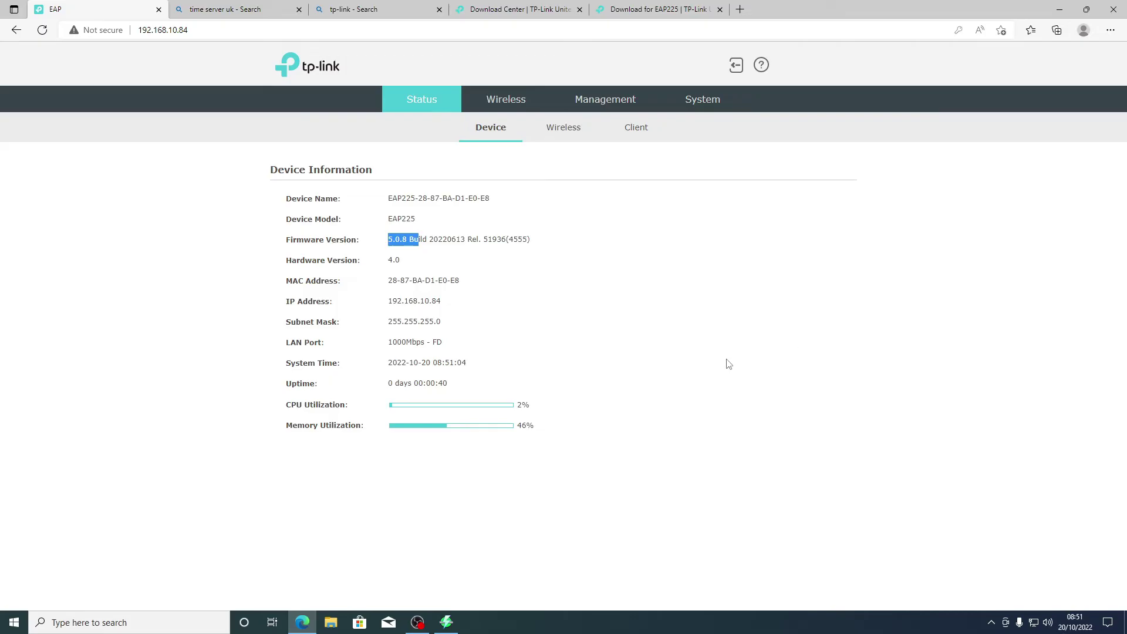
click(549, 123)
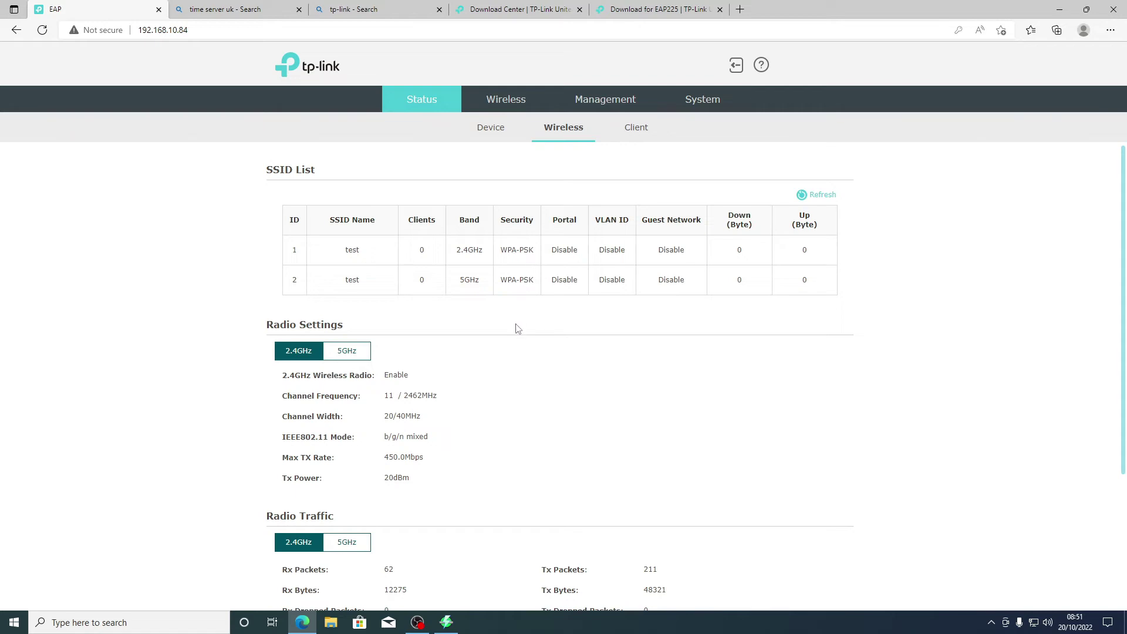
Step: Go to Wireless Settings and open the edit panel for the 2.4GHz 'test' SSID
scroll(514, 358, down, 1)
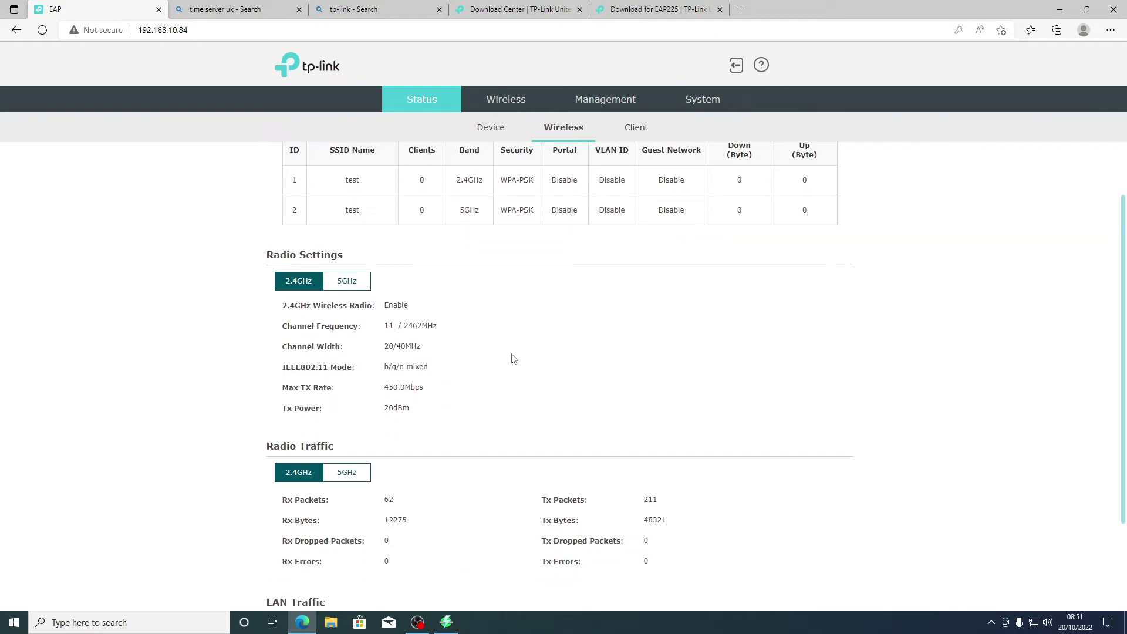
scroll(513, 359, down, 1)
scroll(514, 359, down, 1)
scroll(512, 358, up, 3)
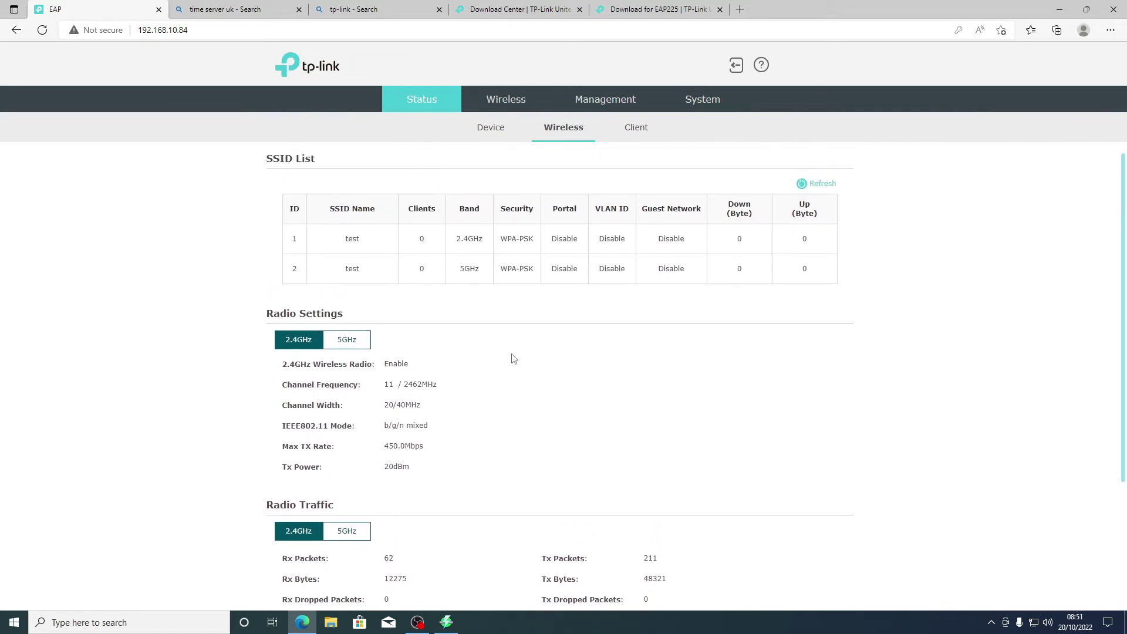
click(519, 100)
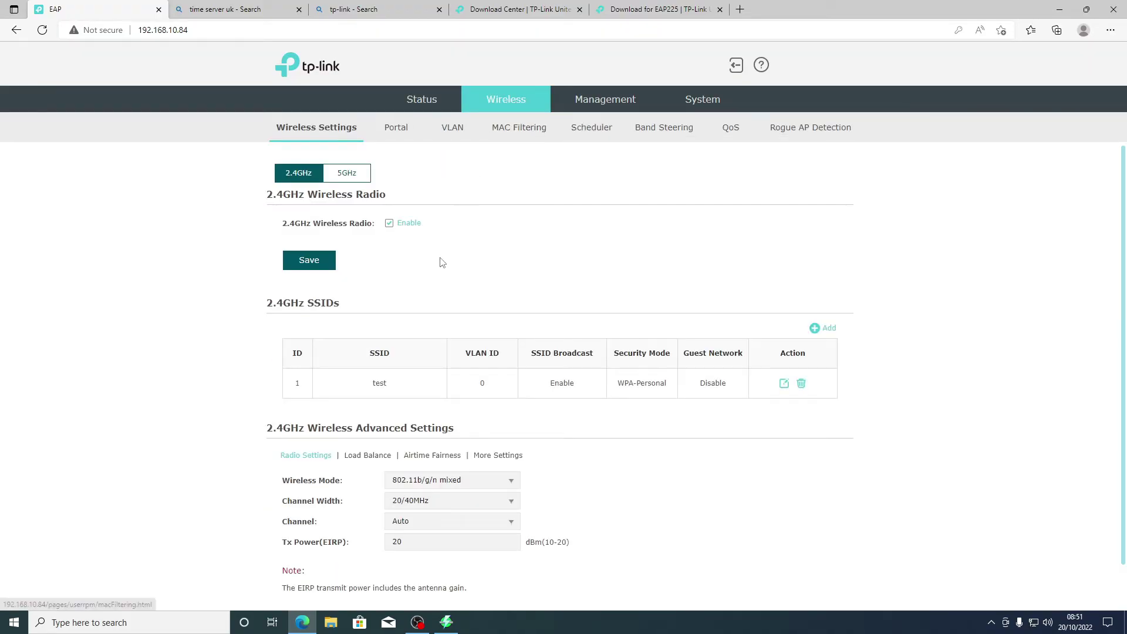
scroll(446, 263, down, 1)
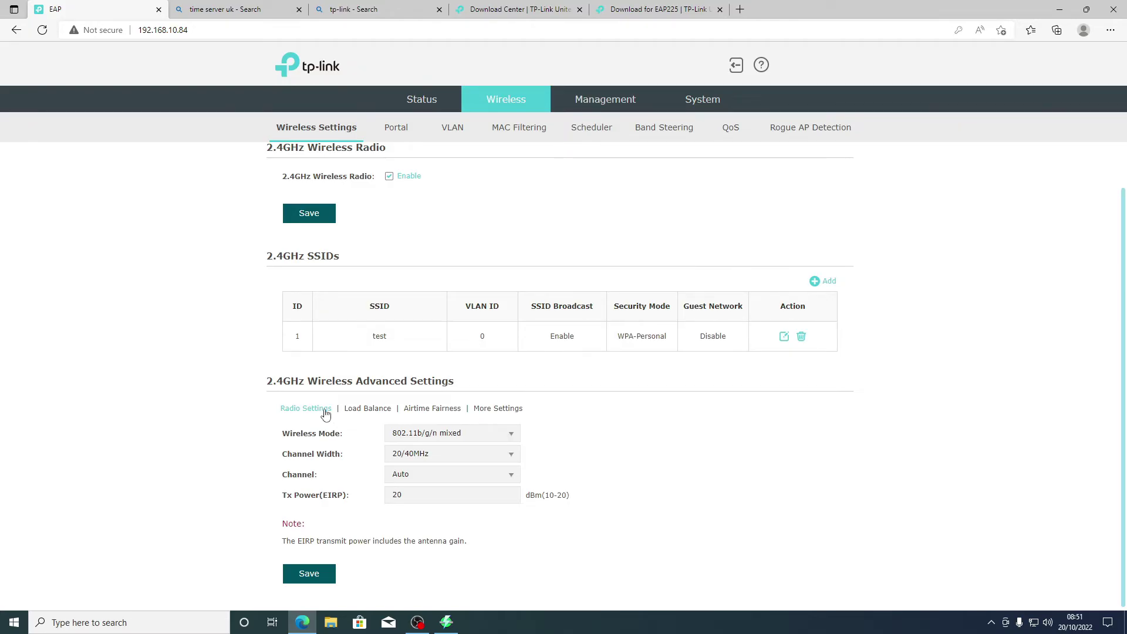
click(784, 337)
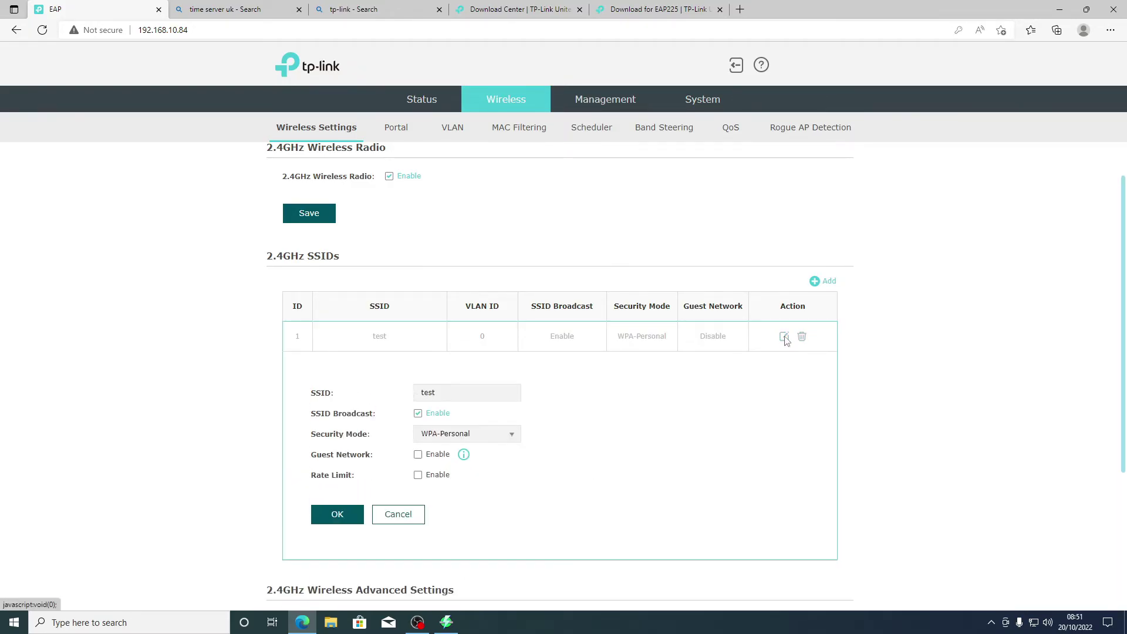
scroll(597, 411, down, 1)
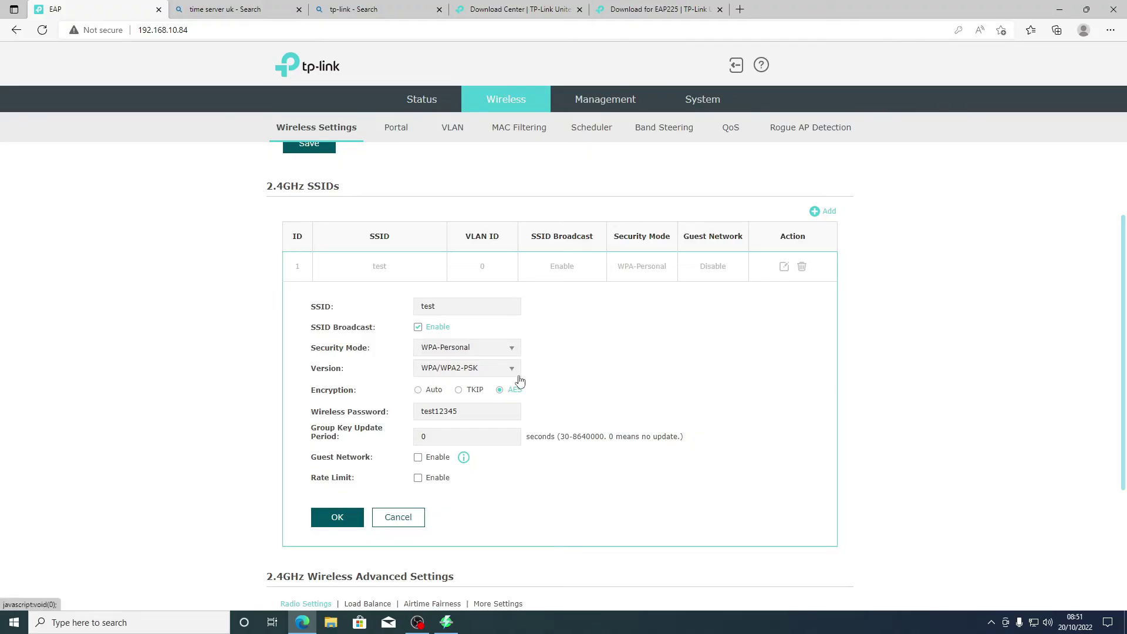
Step: Keep WPA-Personal, set version WPA2-PSK with AES encryption, and confirm the 2.4GHz edit
click(514, 371)
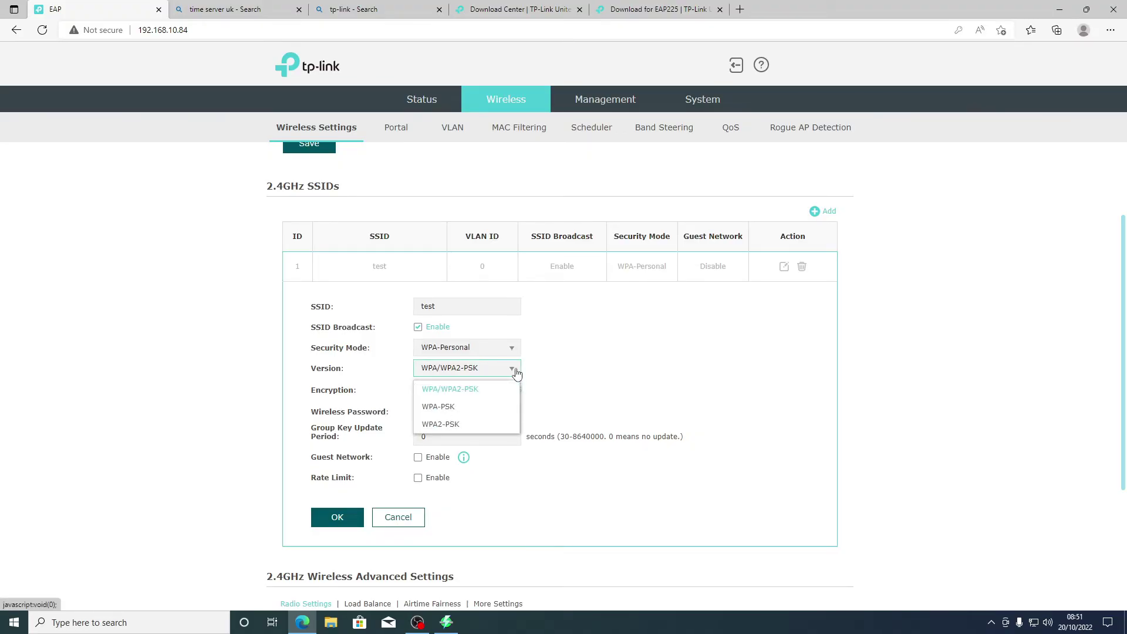
click(515, 371)
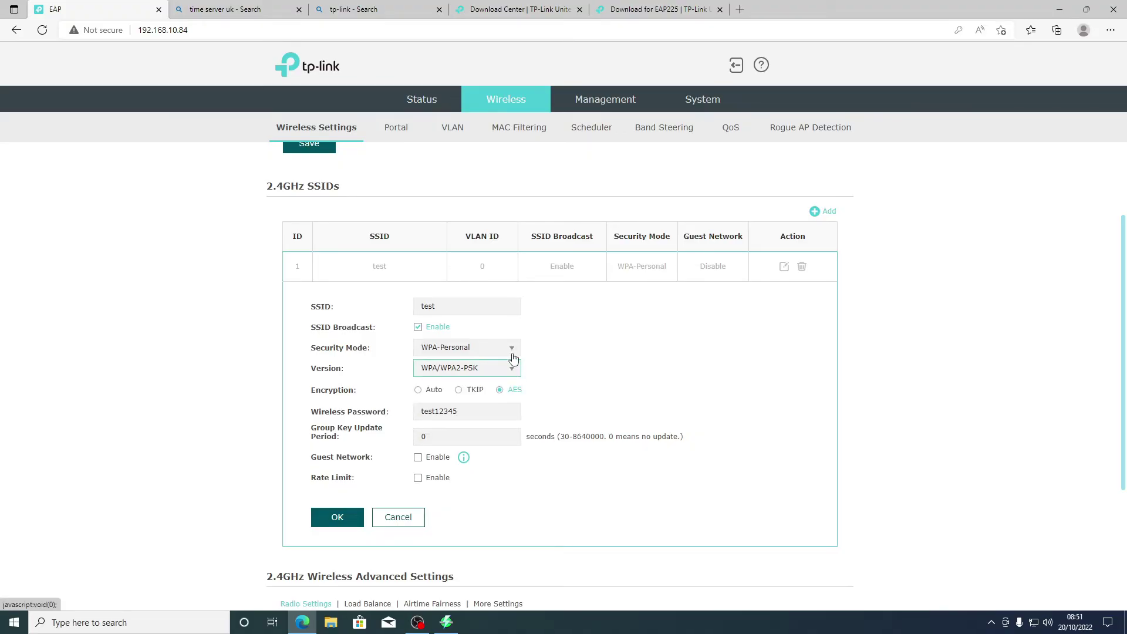
click(513, 356)
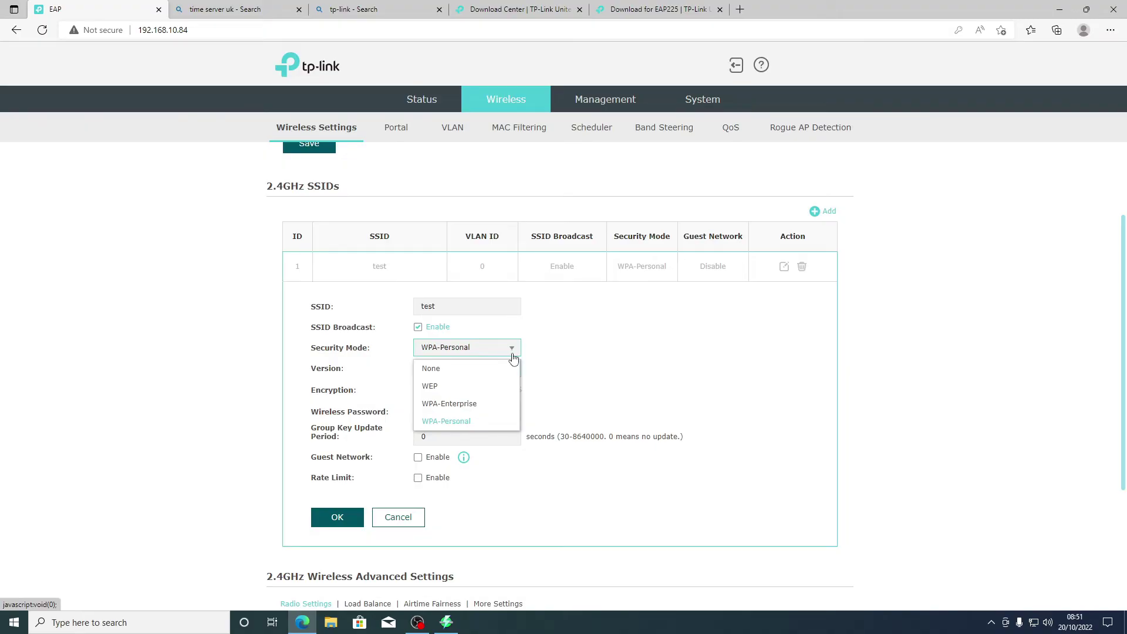
click(607, 310)
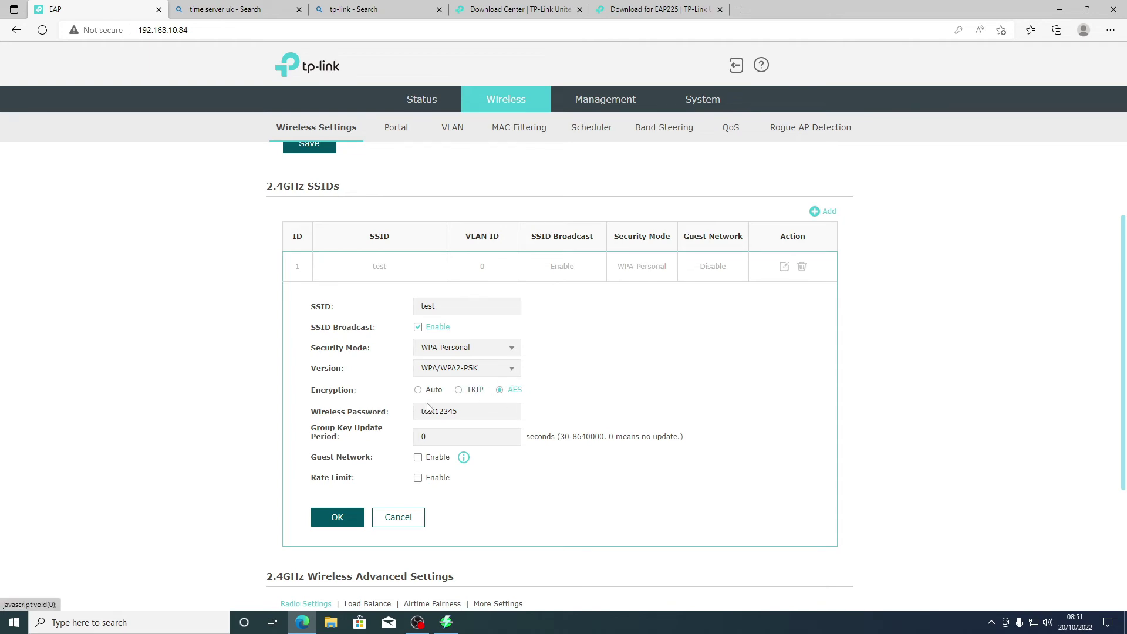
click(511, 371)
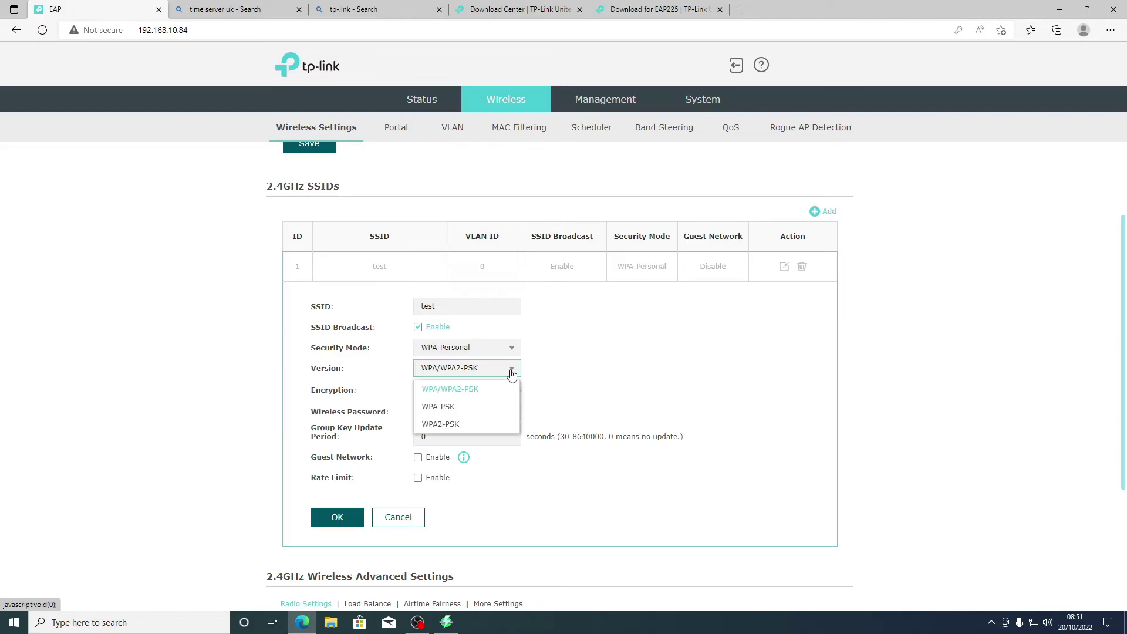
click(491, 426)
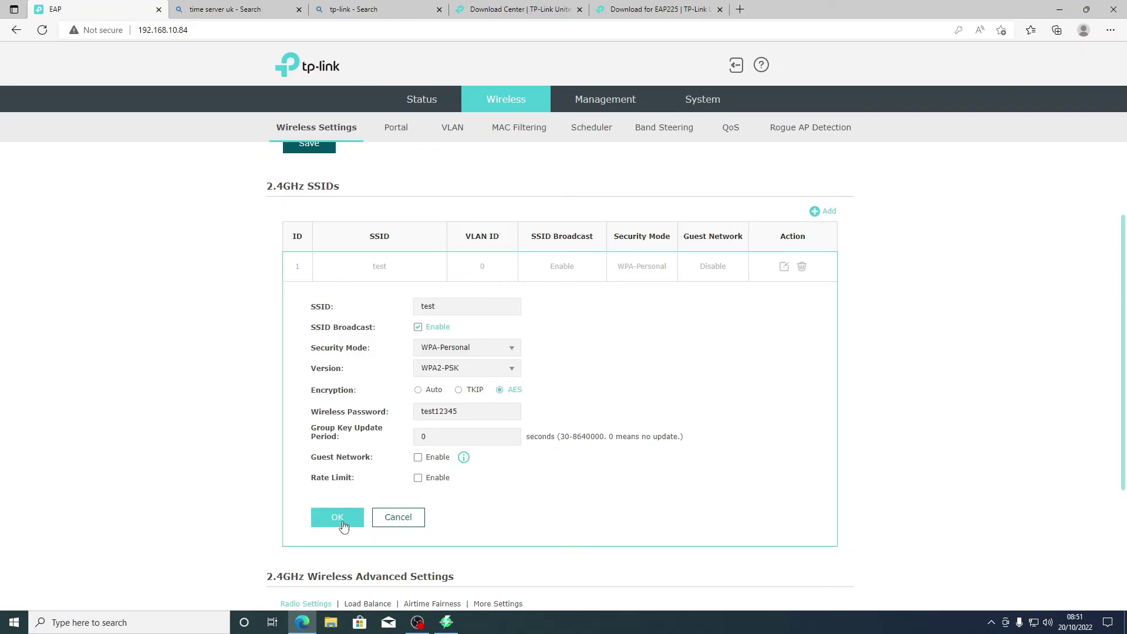
scroll(343, 525, down, 2)
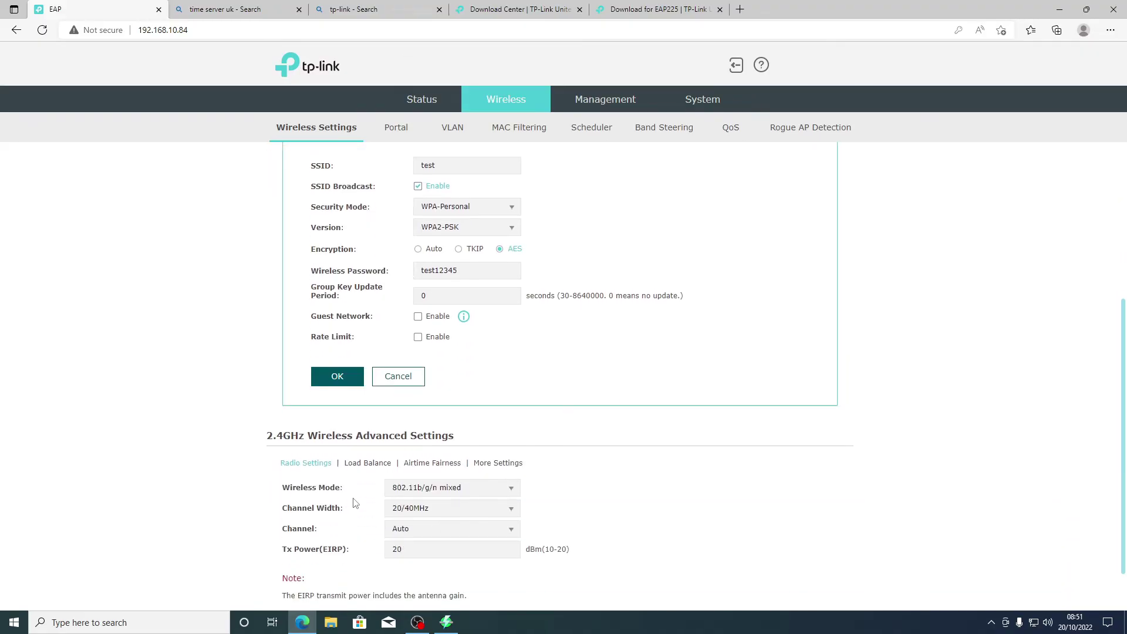
click(339, 388)
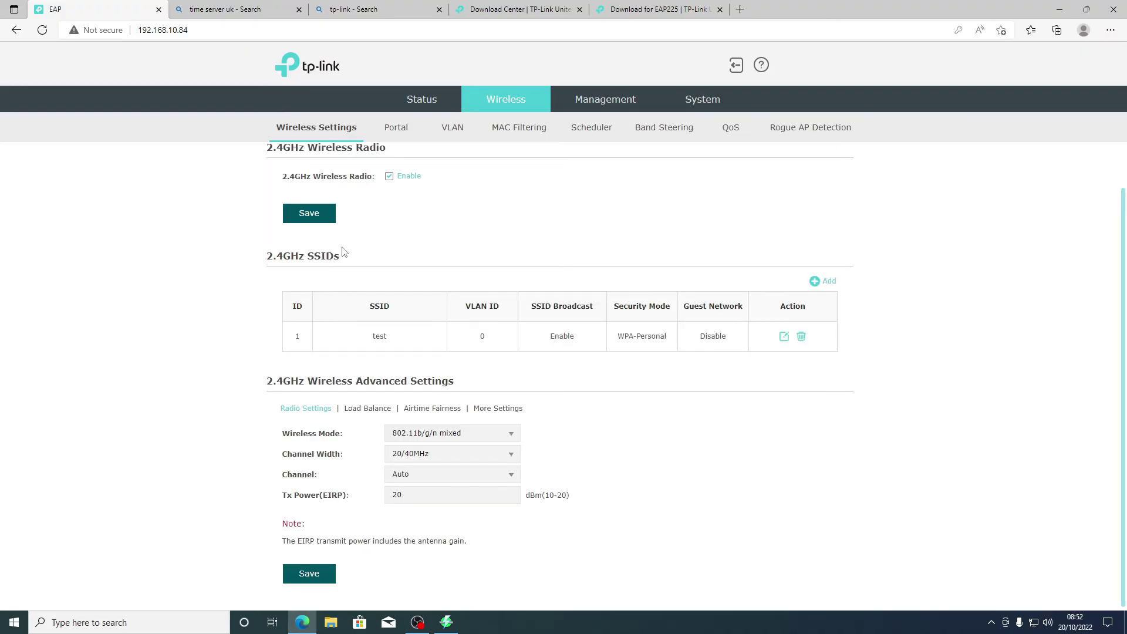
scroll(353, 258, up, 1)
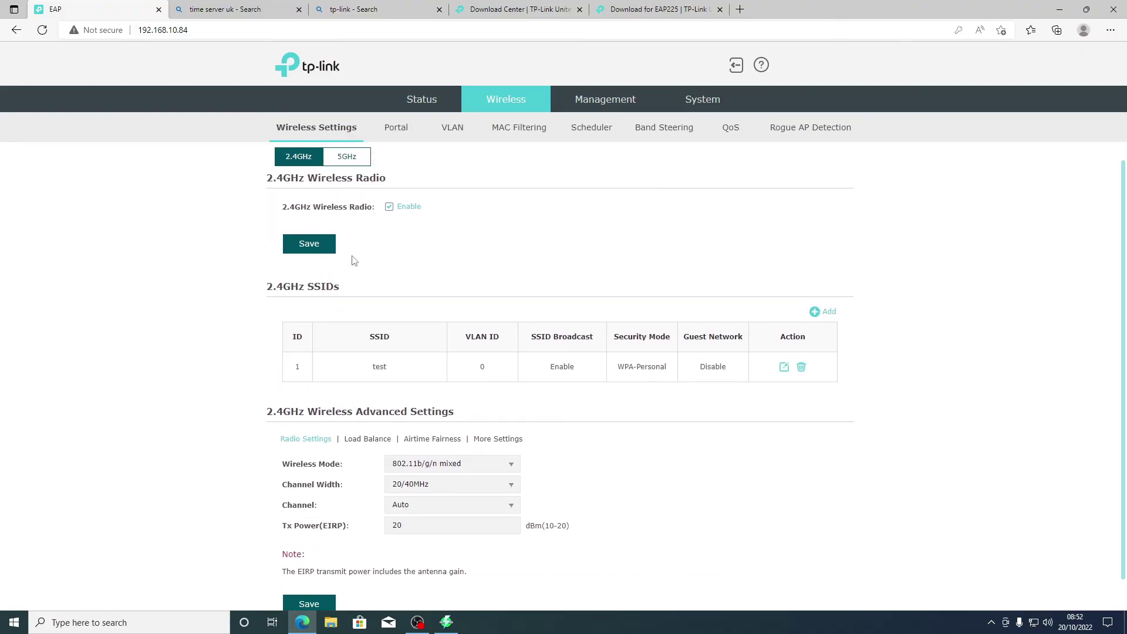
Step: On the 5GHz band, set the 'test' SSID's version to WPA2-PSK and confirm the edit
click(348, 171)
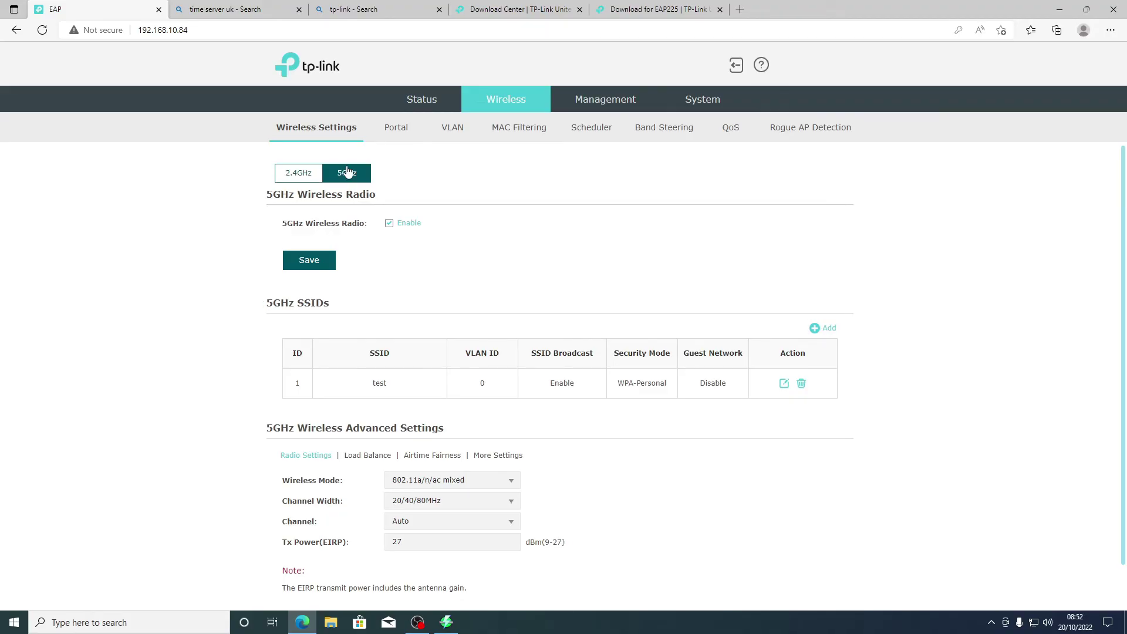
click(785, 384)
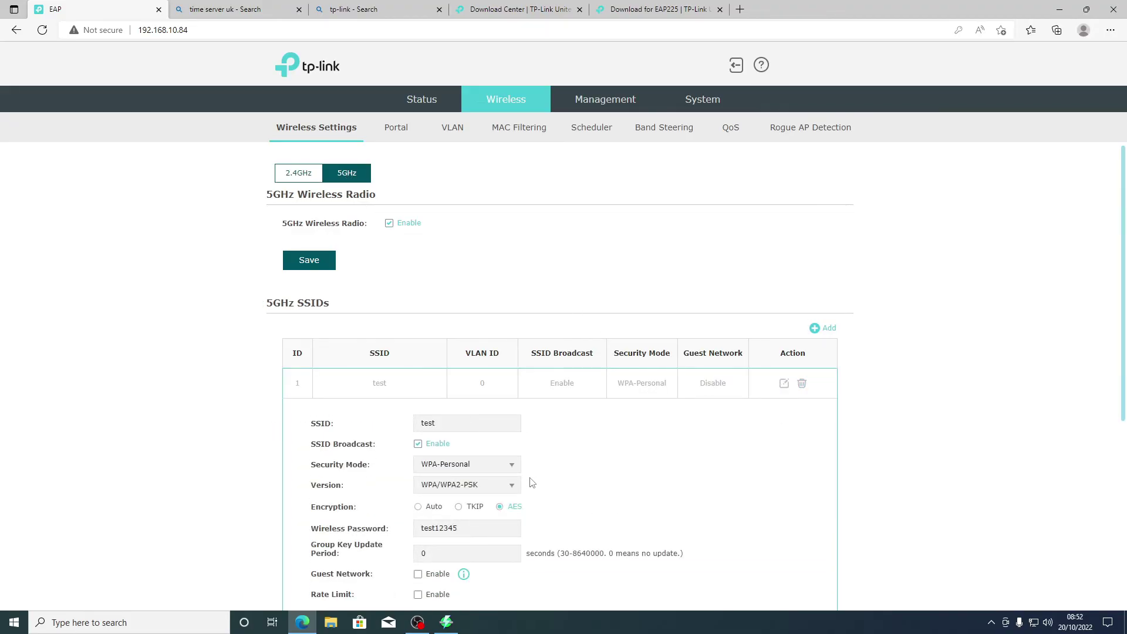
click(516, 488)
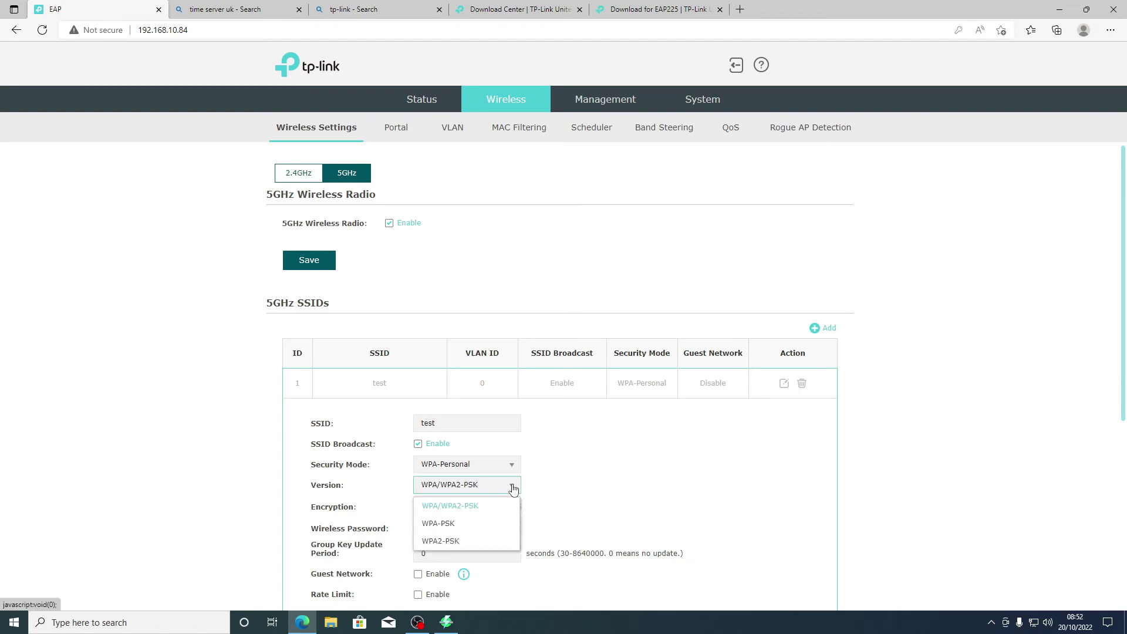
click(490, 541)
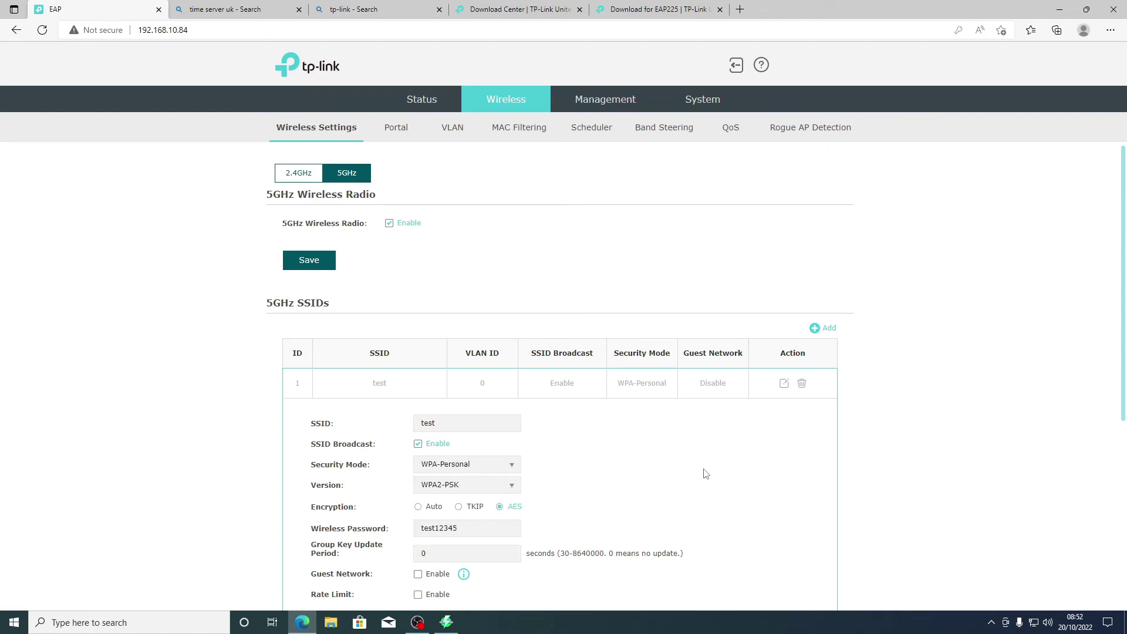
scroll(644, 490, down, 2)
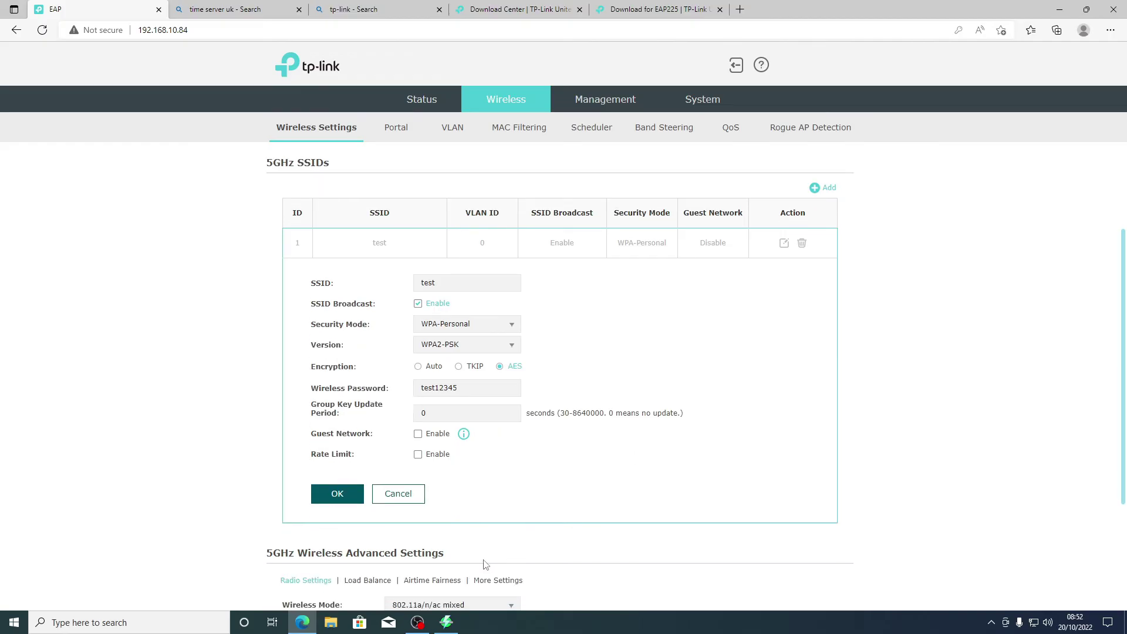
click(337, 498)
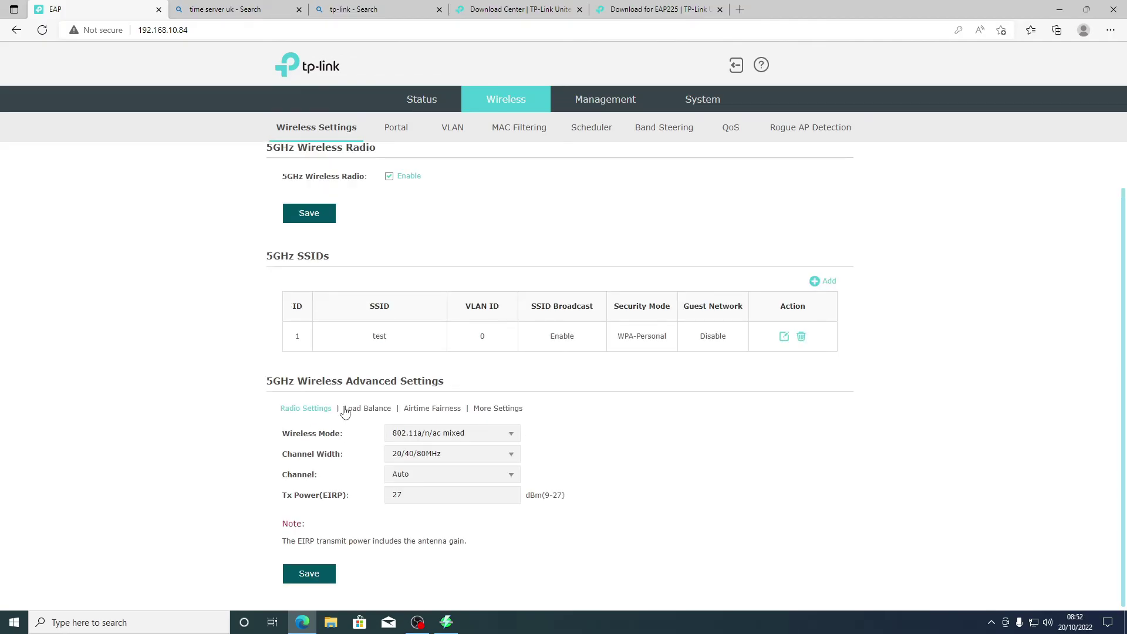
Step: Save the 5GHz wireless settings and view the device status information
click(305, 574)
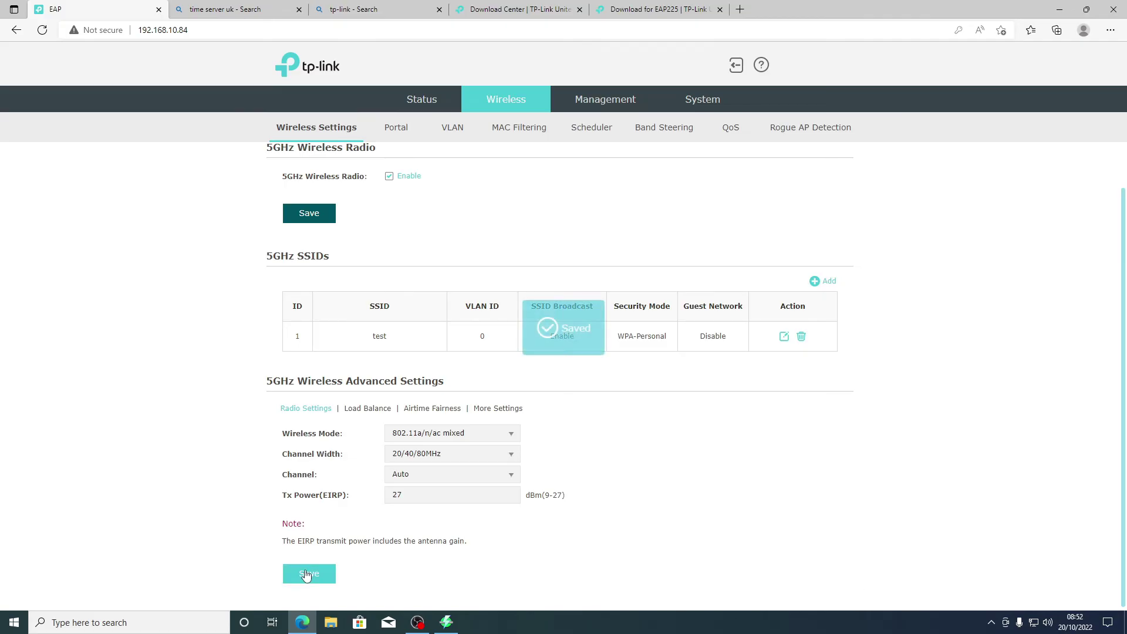
scroll(423, 224, up, 1)
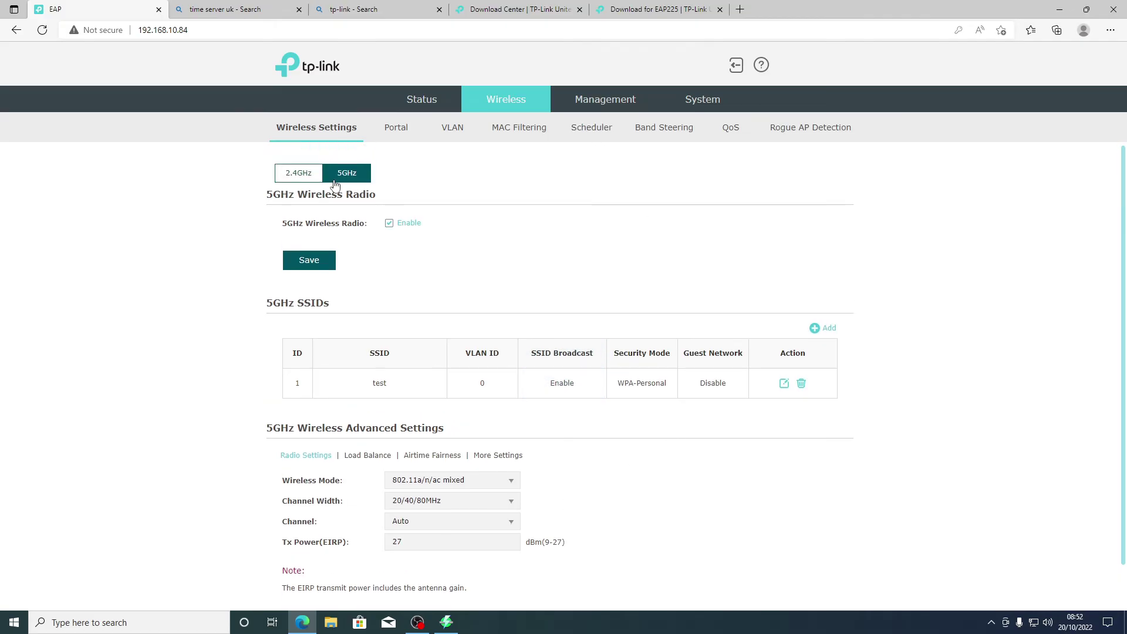
click(422, 100)
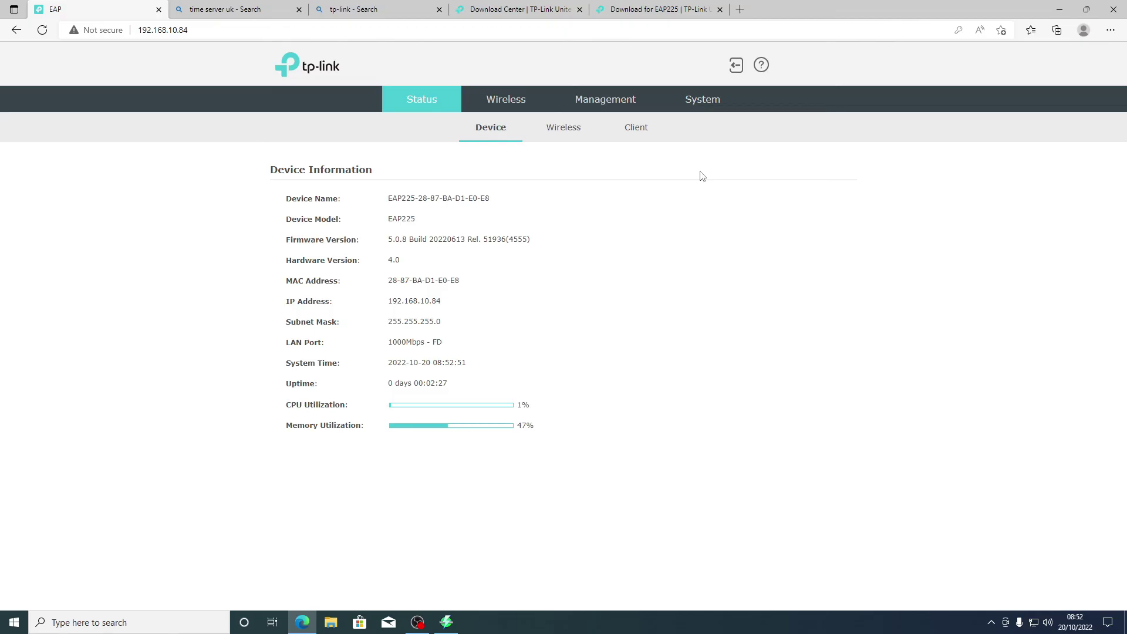